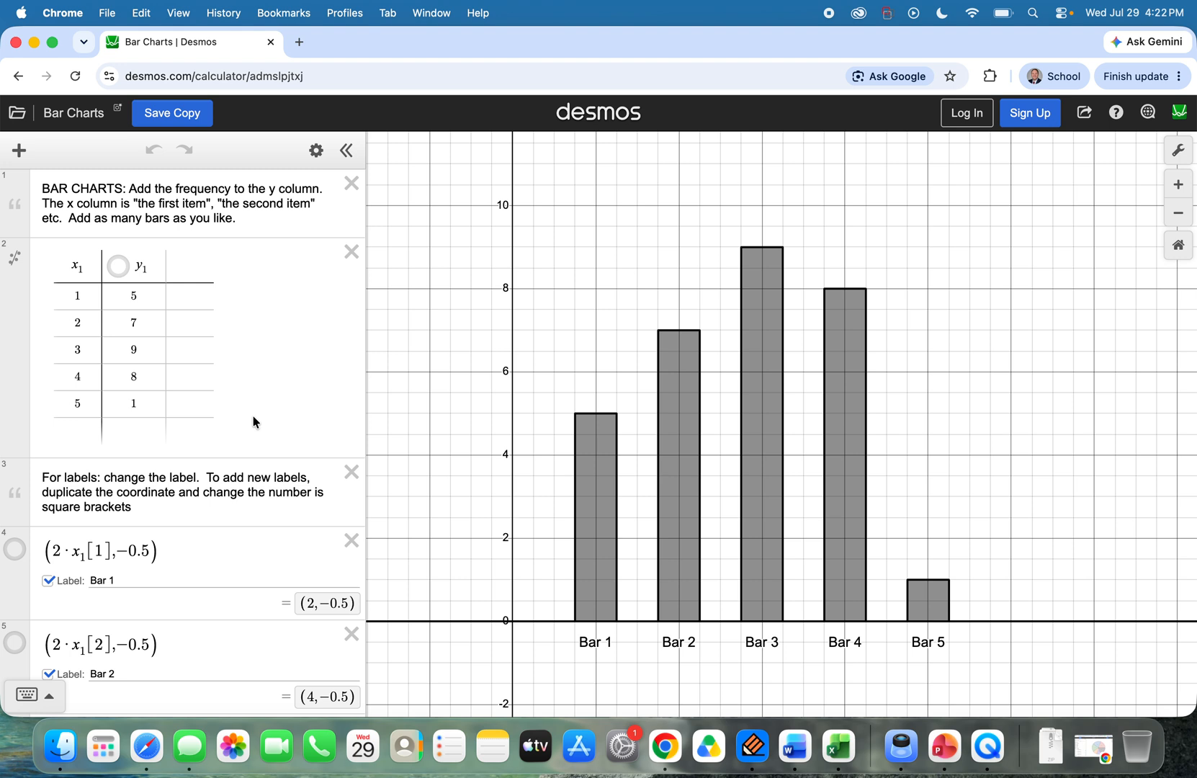
# Step: Set the first two frequencies in the table's y₁ column to 8 and 3
pyautogui.scroll(-10, 255, 397)
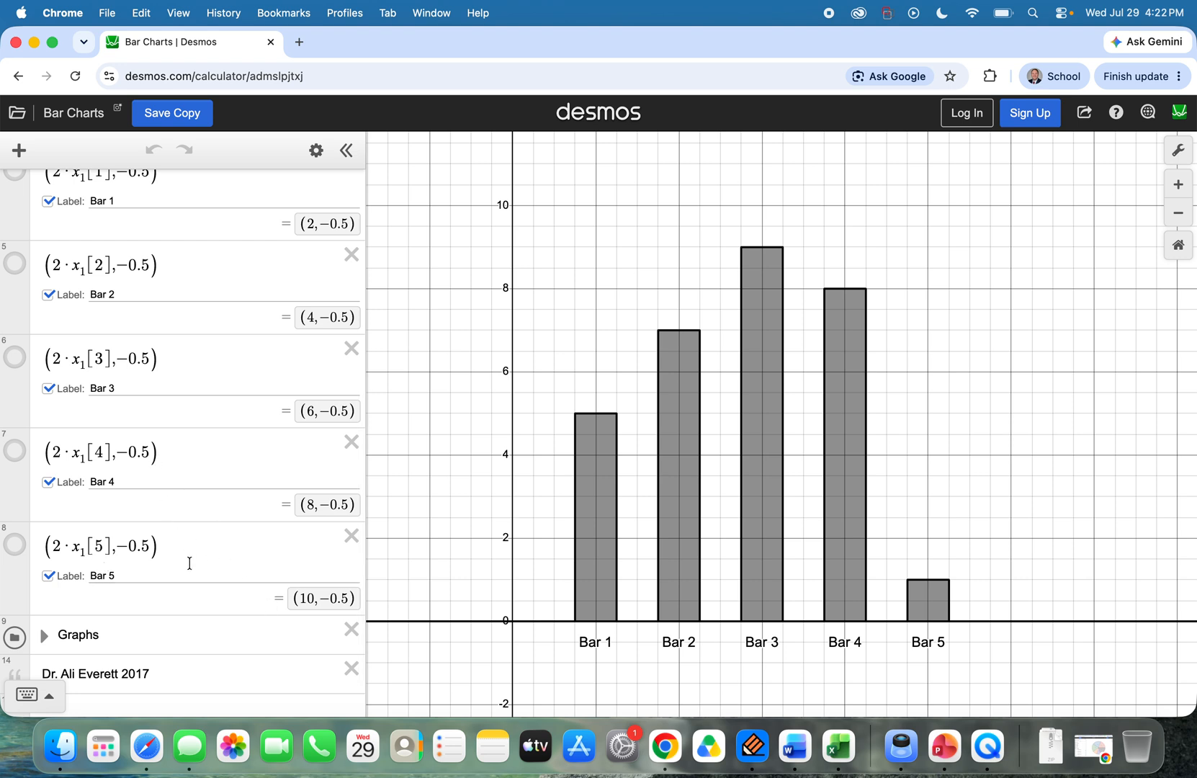
pyautogui.scroll(1, 270, 570)
pyautogui.scroll(10, 270, 570)
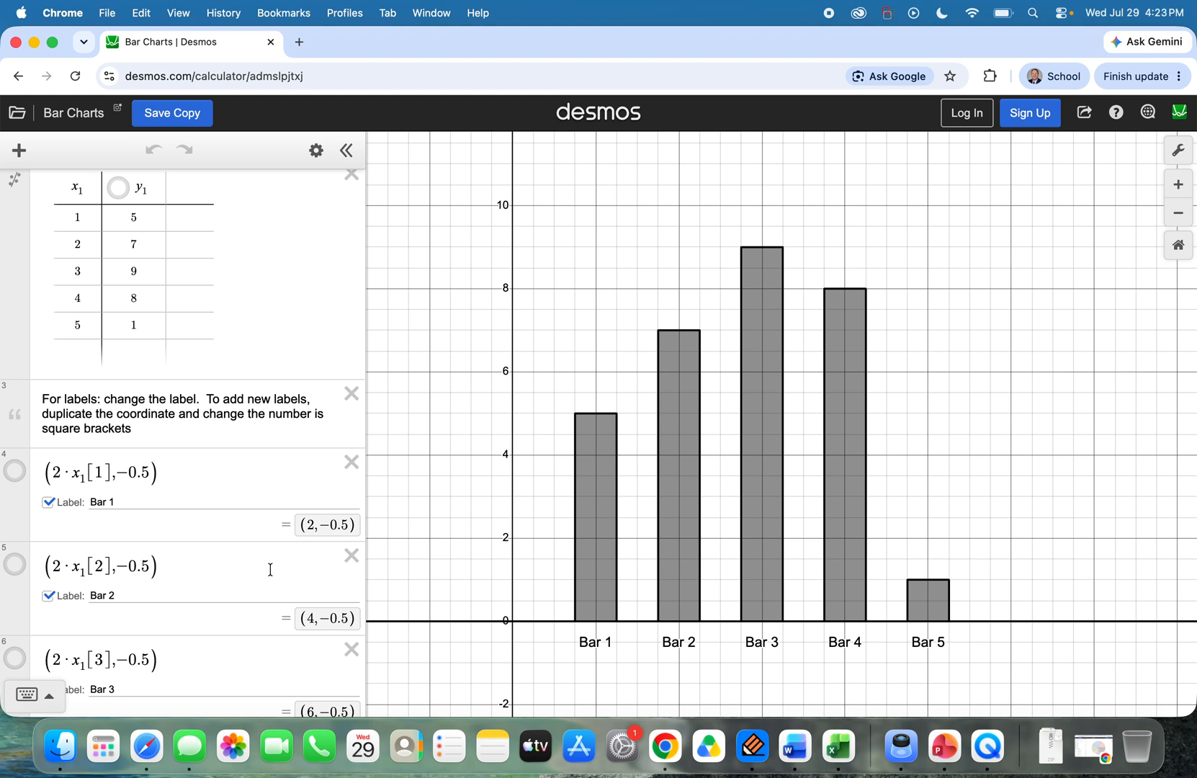
pyautogui.scroll(2, 270, 569)
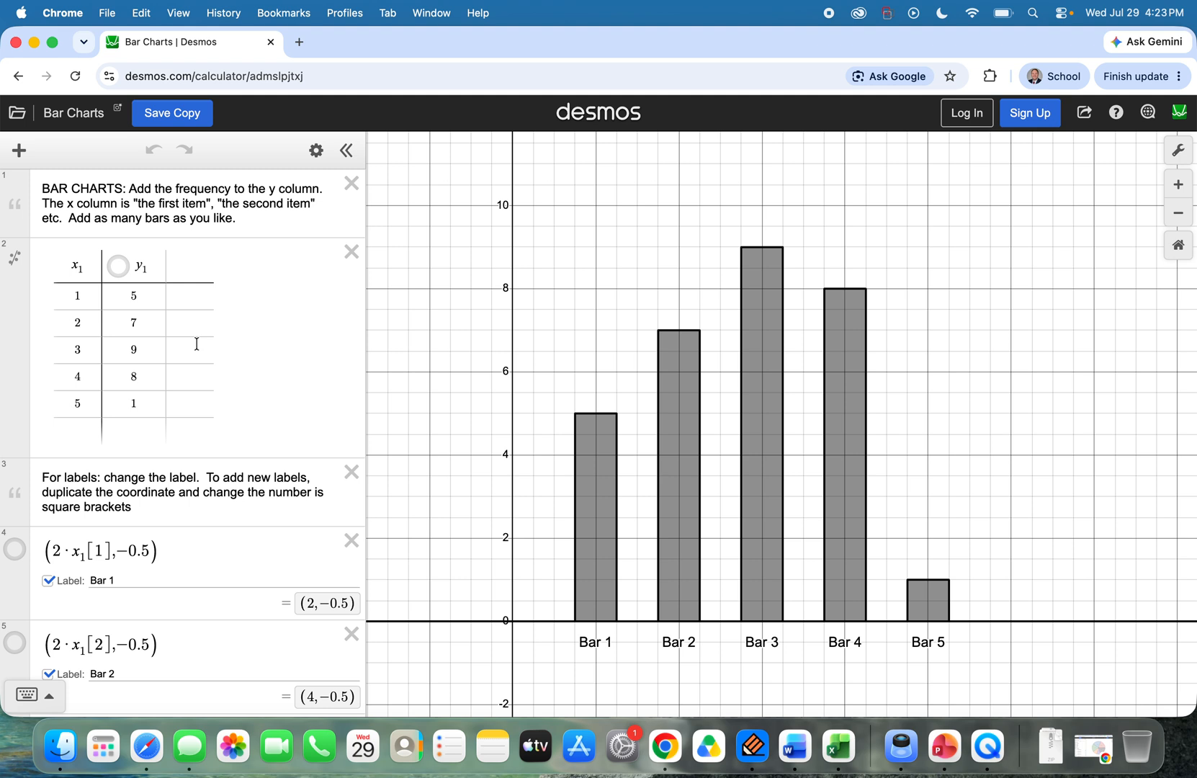
pyautogui.click(148, 293)
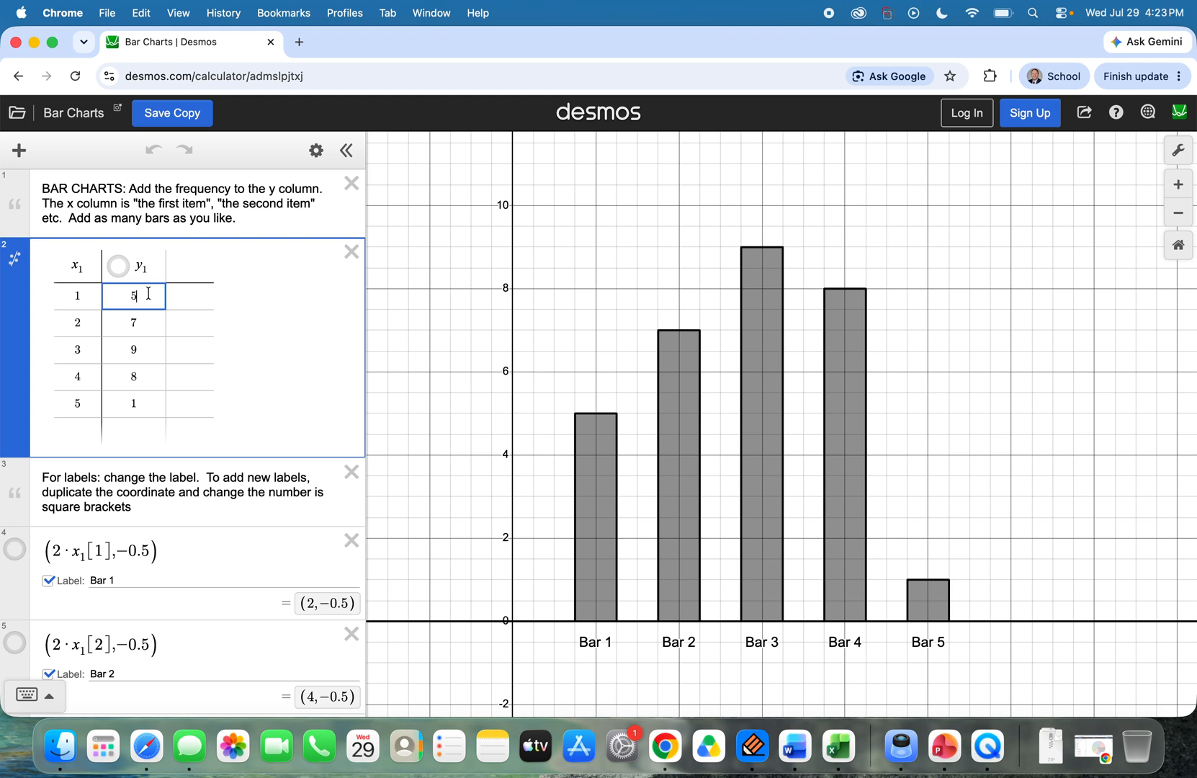
pyautogui.press('BackSpace')
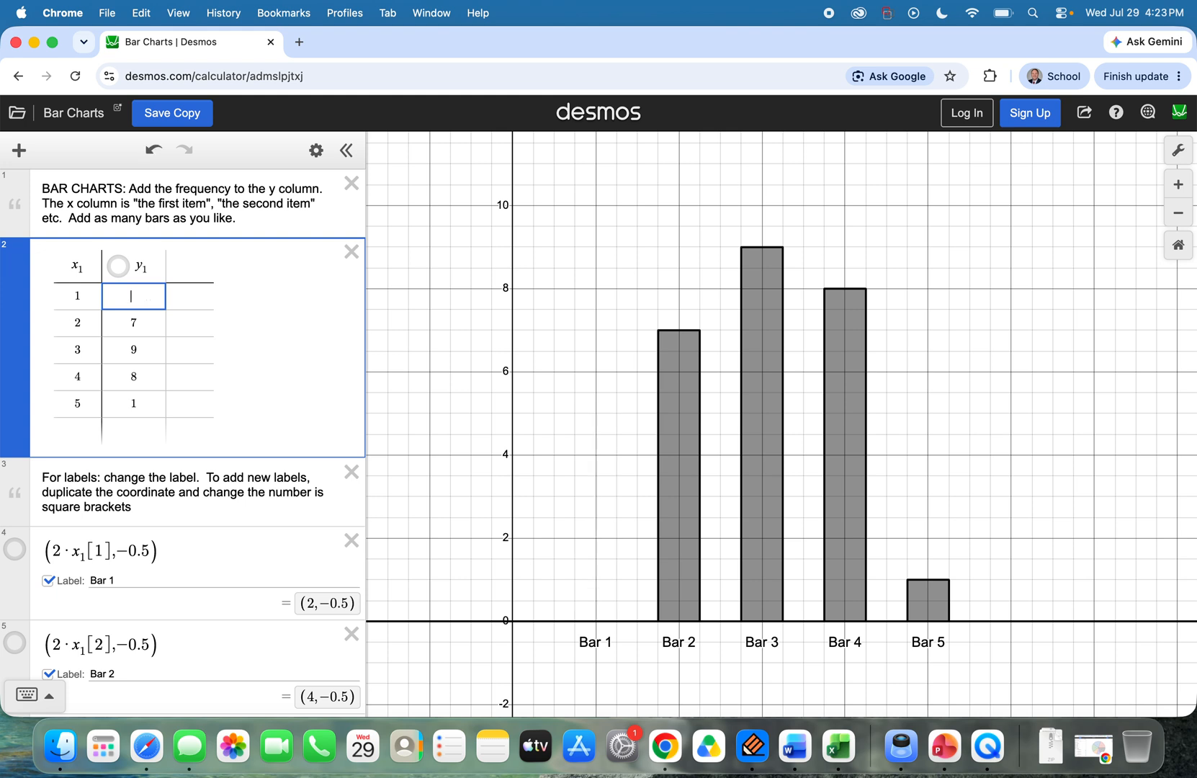
pyautogui.write('8')
pyautogui.click(147, 325)
pyautogui.press('BackSpace')
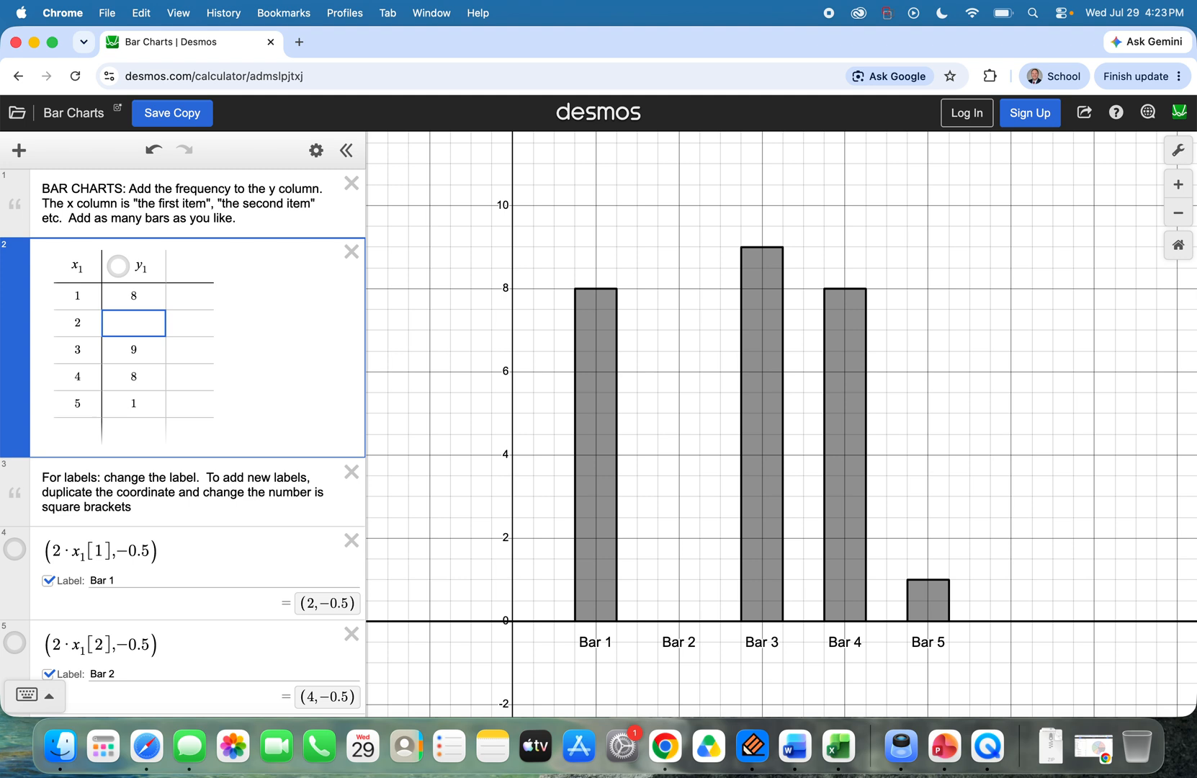
pyautogui.write('3')
# Step: Set the y₁ frequencies for items 3, 4 and 5 to 7, 10 and 2
pyautogui.click(147, 350)
pyautogui.press('BackSpace')
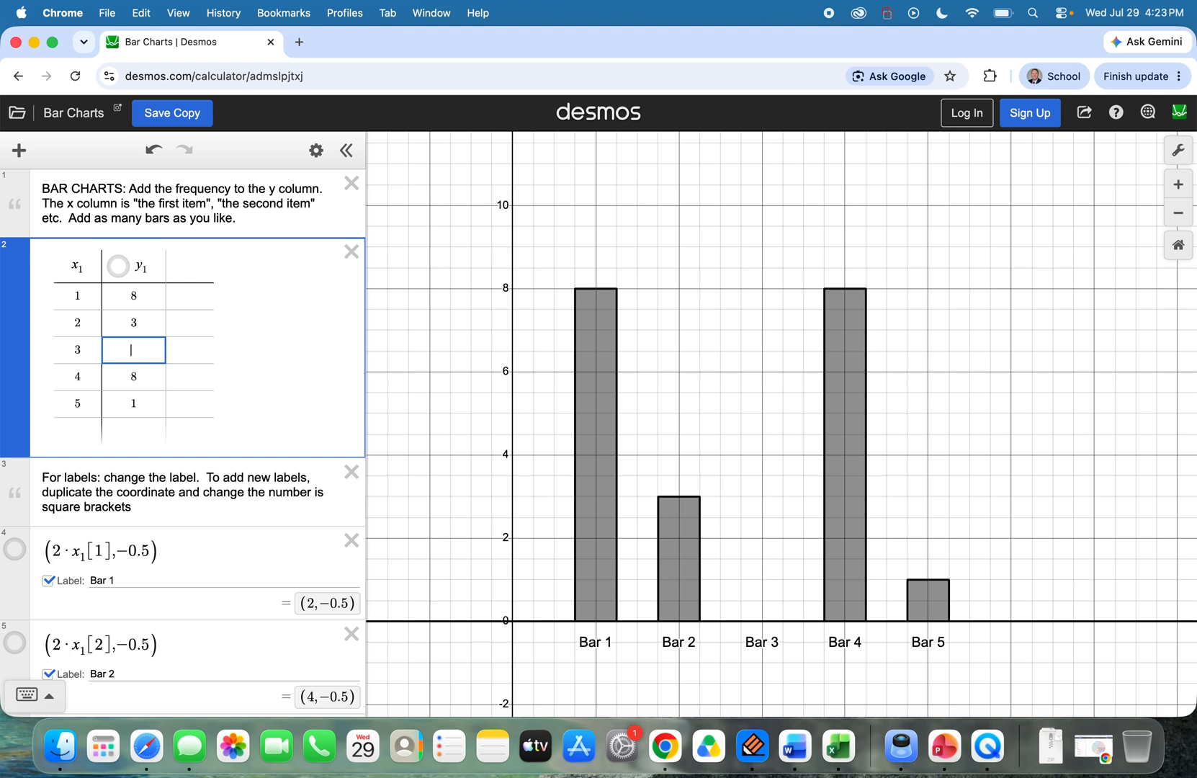
pyautogui.write('7')
pyautogui.press('Return')
pyautogui.press('BackSpace')
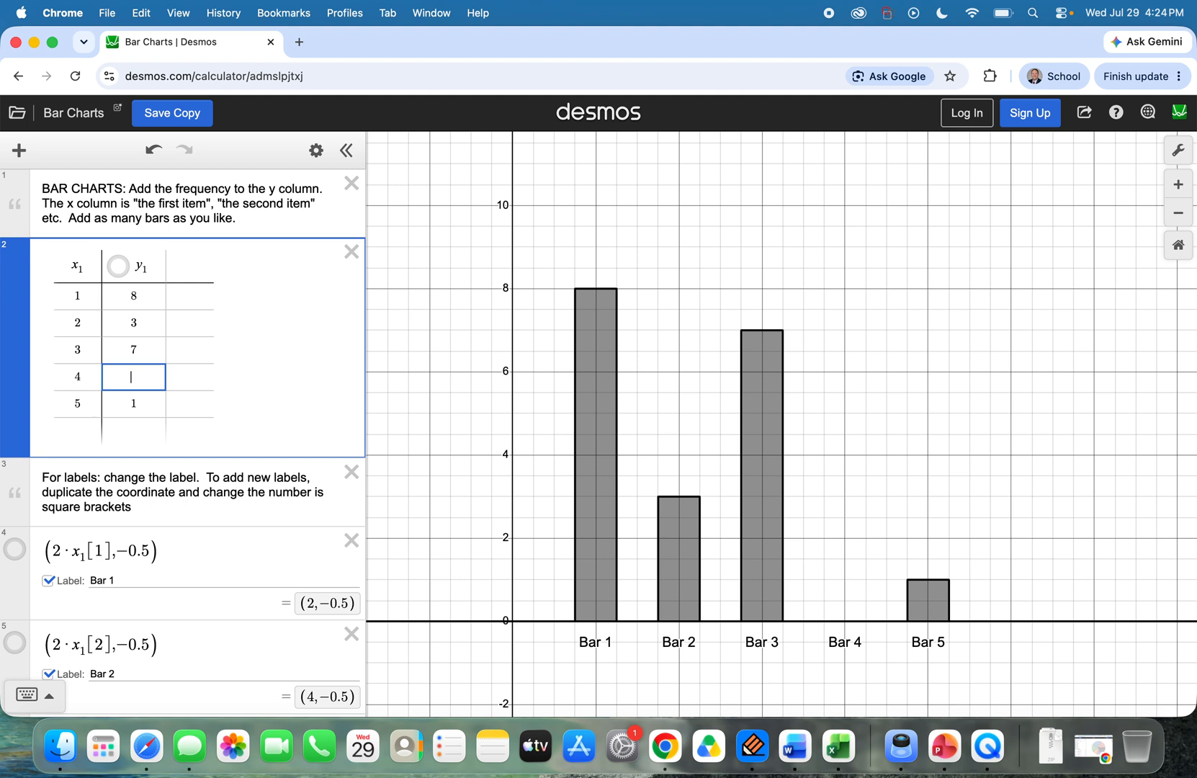
pyautogui.write('10')
pyautogui.press('Return')
pyautogui.press('BackSpace')
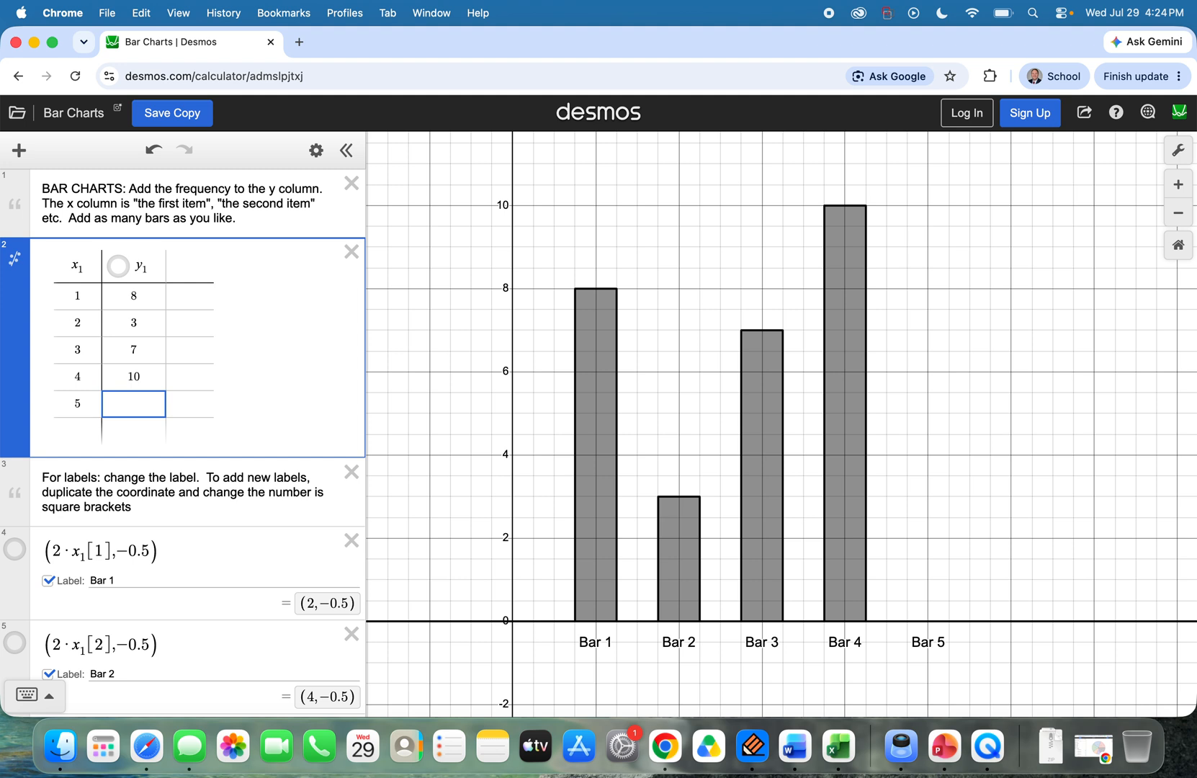
pyautogui.write('2')
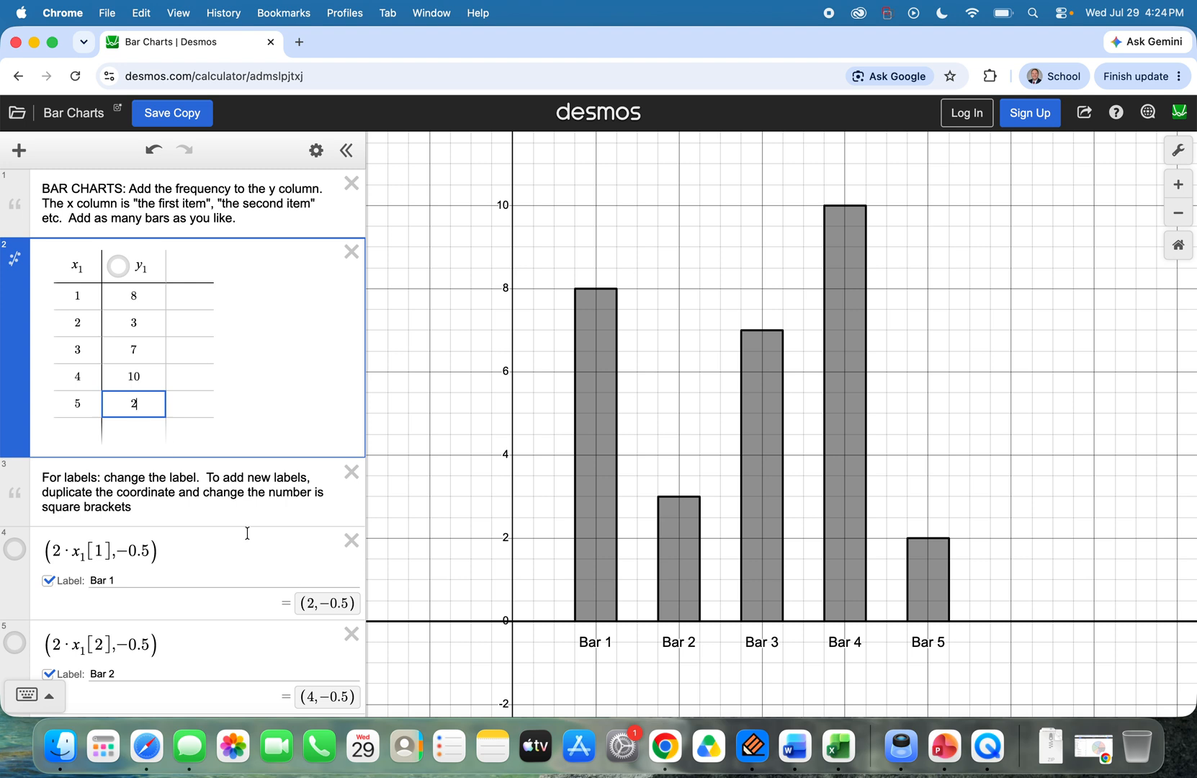
# Step: Enter list editing mode and change the color of the Bar 1 label to orange
pyautogui.scroll(-3, 247, 533)
pyautogui.scroll(3, 283, 534)
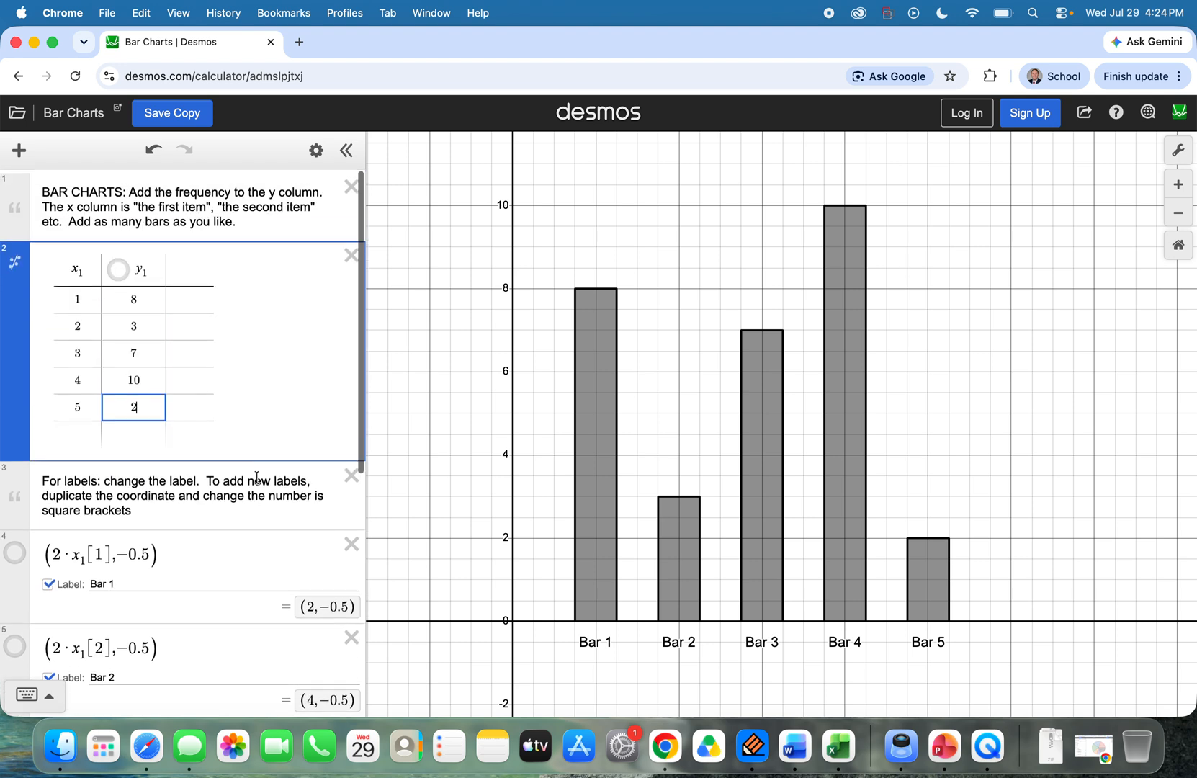
pyautogui.scroll(-2, 253, 462)
pyautogui.scroll(2, 281, 320)
pyautogui.click(316, 150)
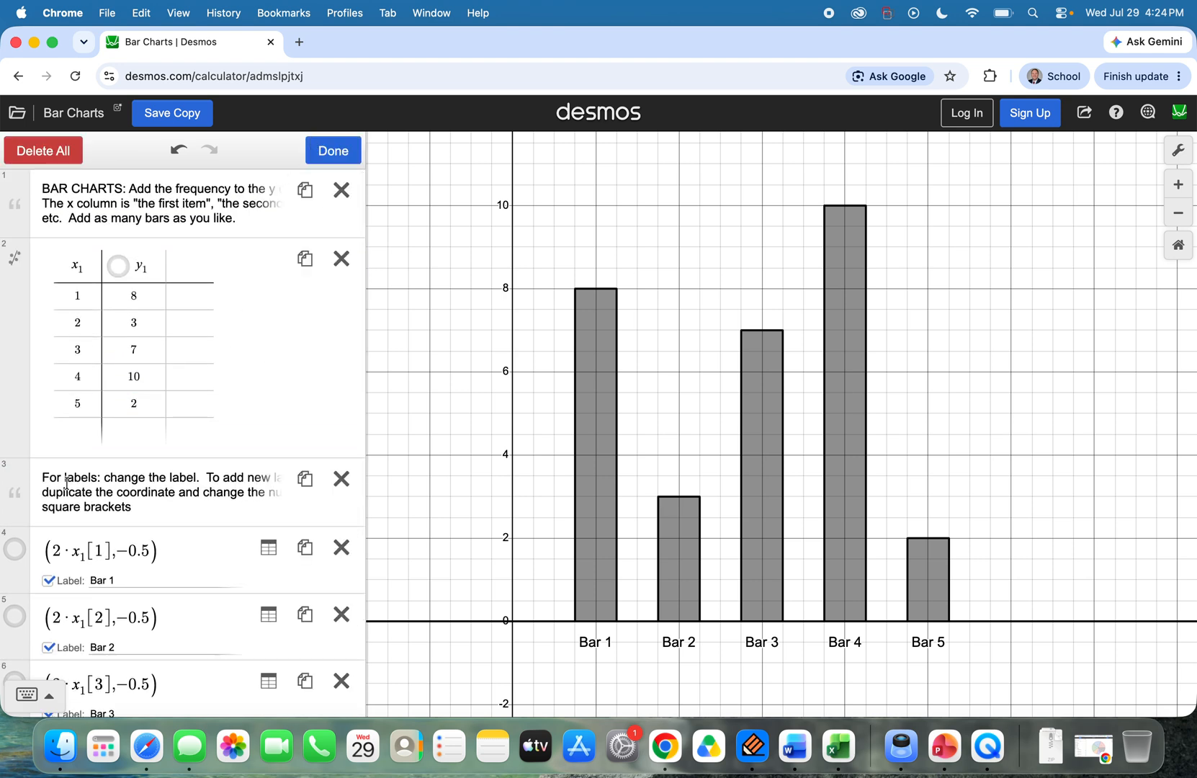
pyautogui.click(14, 550)
pyautogui.click(51, 626)
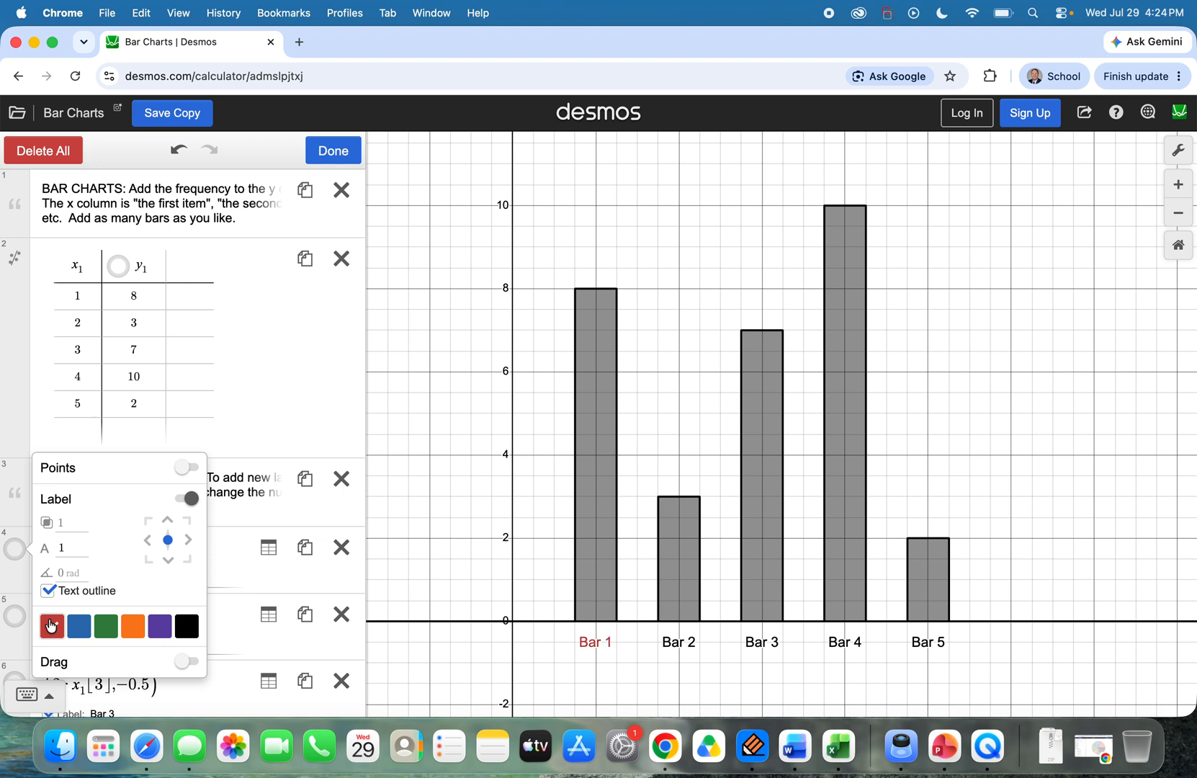
pyautogui.click(81, 627)
pyautogui.click(133, 626)
pyautogui.click(286, 414)
# Step: Try several point colors for the table's y₁ column, ending with black
pyautogui.click(118, 267)
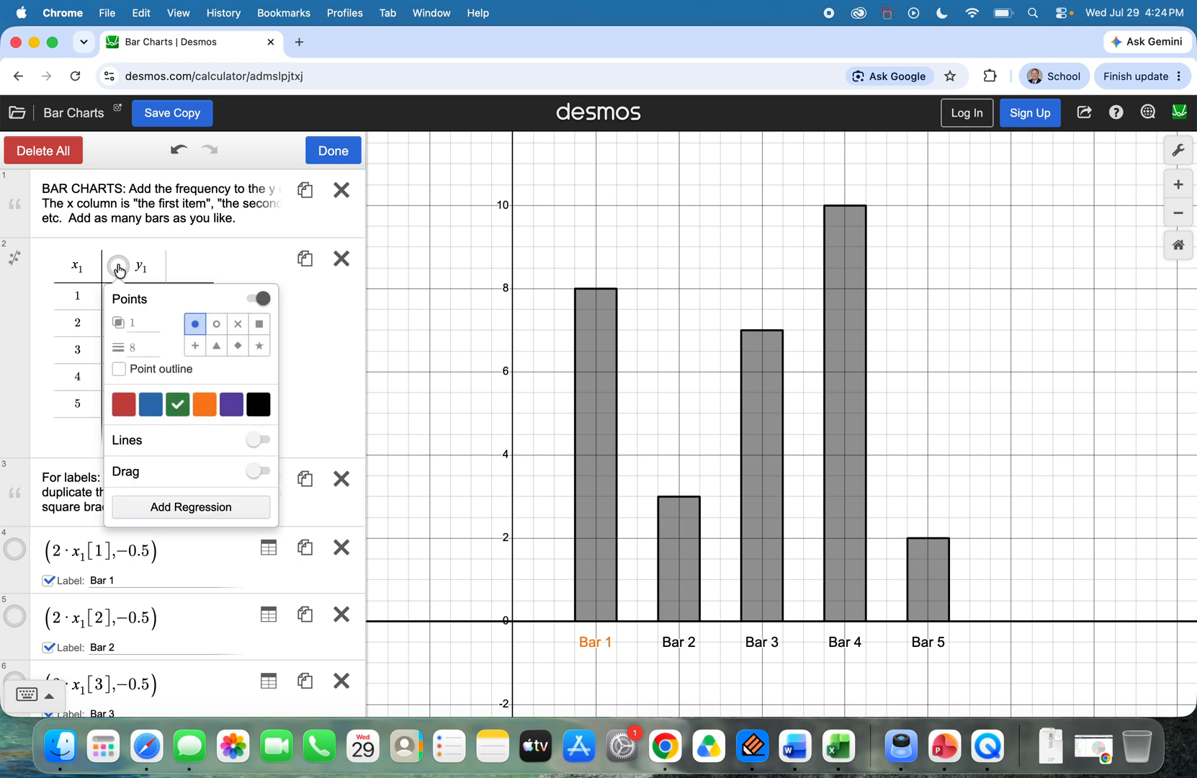
pyautogui.click(150, 405)
pyautogui.click(177, 404)
pyautogui.click(208, 409)
pyautogui.click(255, 407)
pyautogui.click(302, 383)
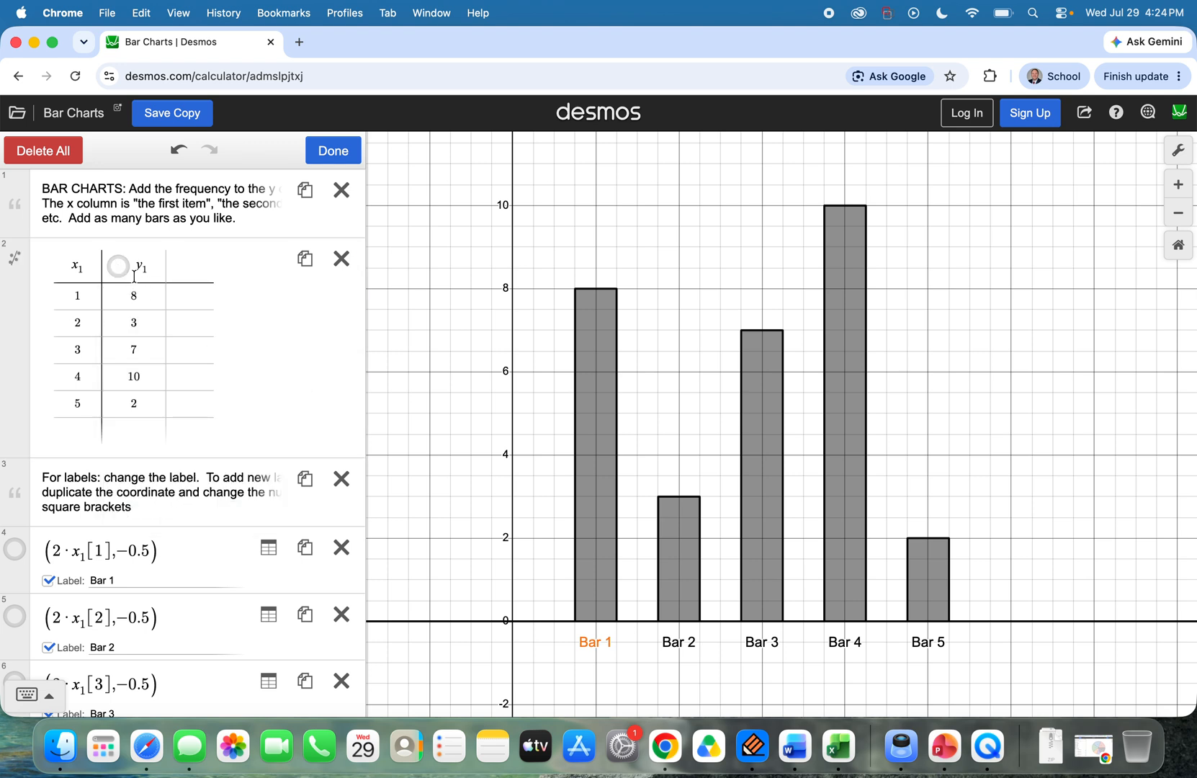
pyautogui.click(126, 272)
pyautogui.click(299, 373)
# Step: Rename the first bar's label from its placeholder to Snickers
pyautogui.scroll(-7, 291, 369)
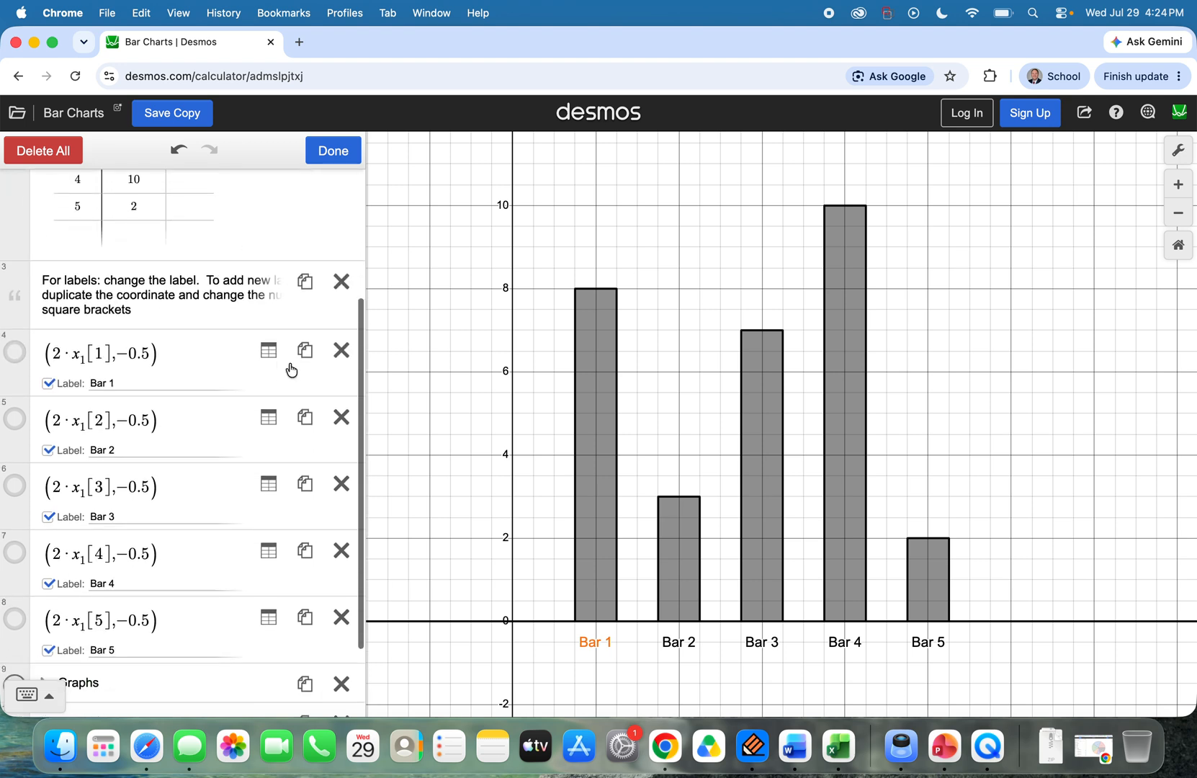
pyautogui.scroll(-2, 278, 448)
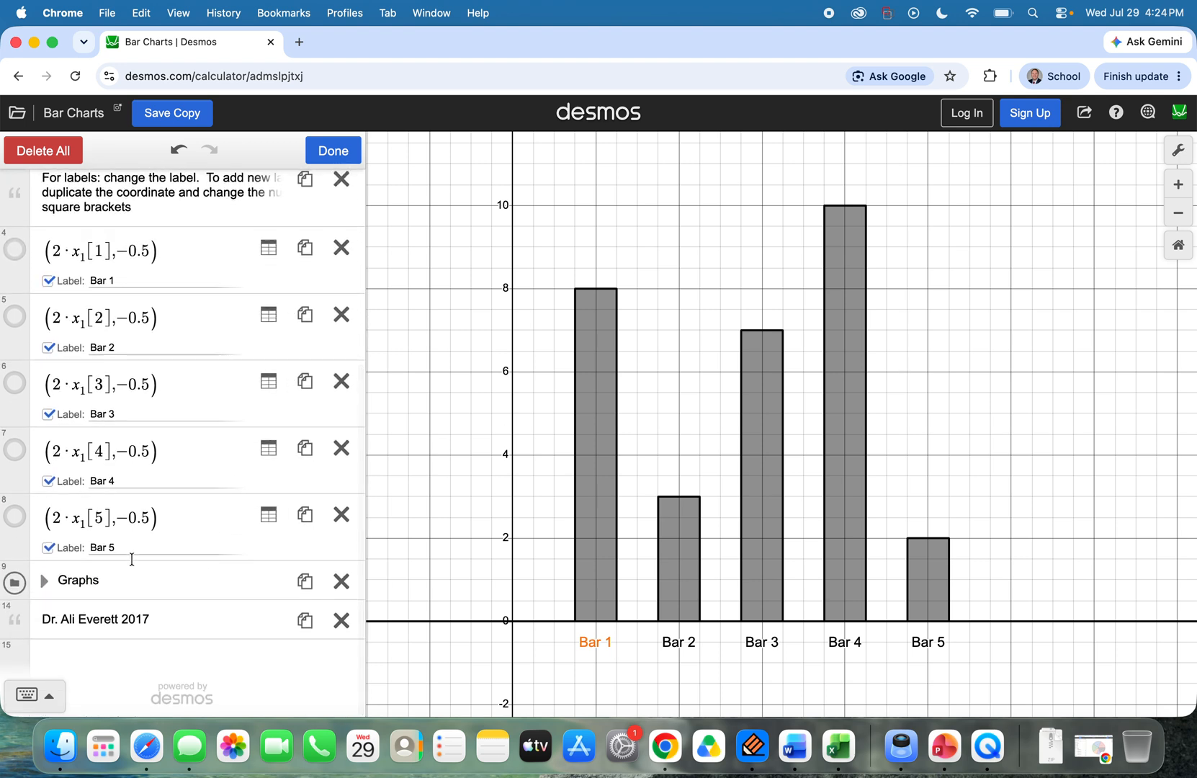
pyautogui.click(137, 280)
pyautogui.press('BackSpace')
pyautogui.press('BackSpace')
pyautogui.press('BackSpace')
pyautogui.press('BackSpace')
pyautogui.press('BackSpace')
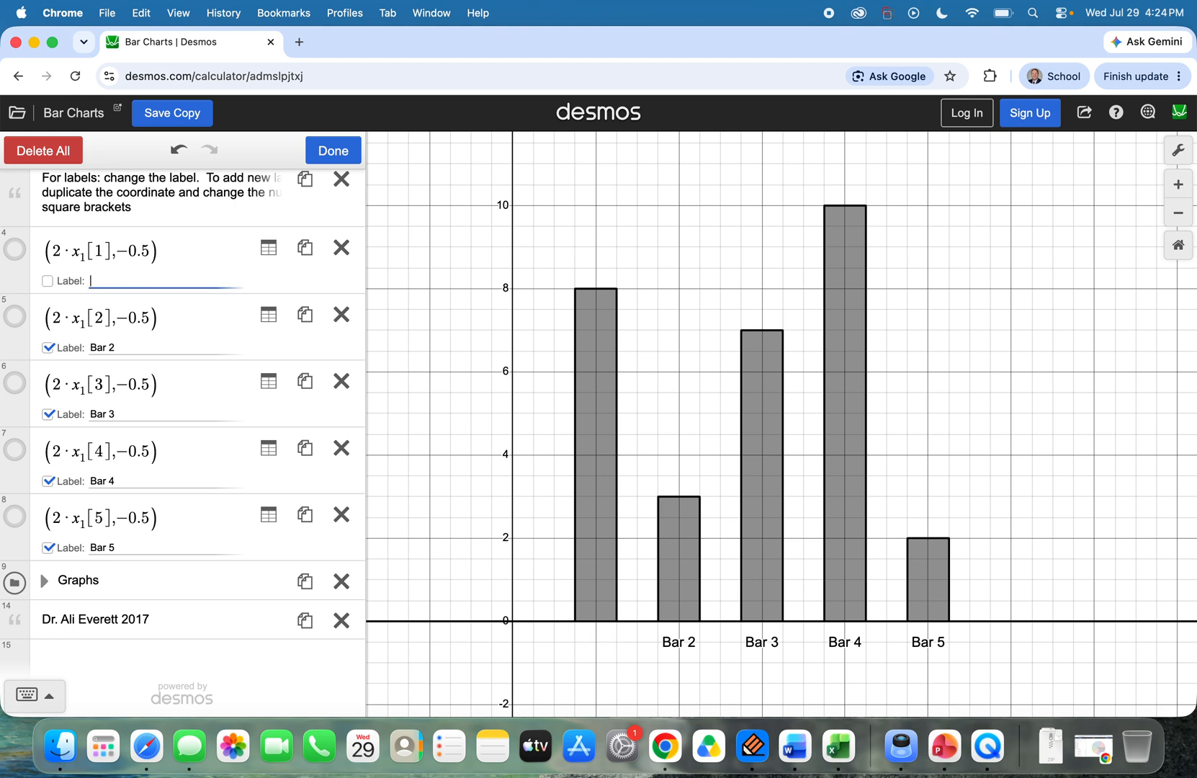
pyautogui.write('Snickers')
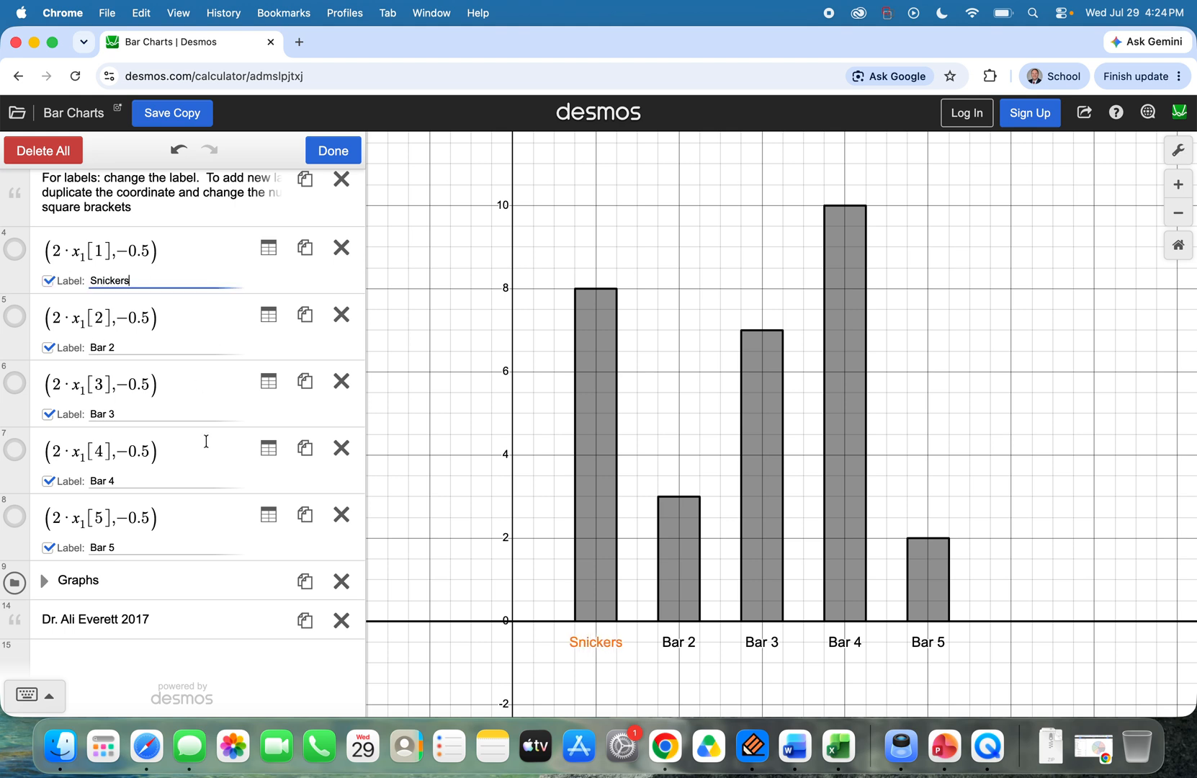
# Step: Replace the second bar's label with Milky Way
pyautogui.click(144, 347)
pyautogui.press('BackSpace')
pyautogui.press('BackSpace')
pyautogui.press('BackSpace')
pyautogui.press('BackSpace')
pyautogui.press('BackSpace')
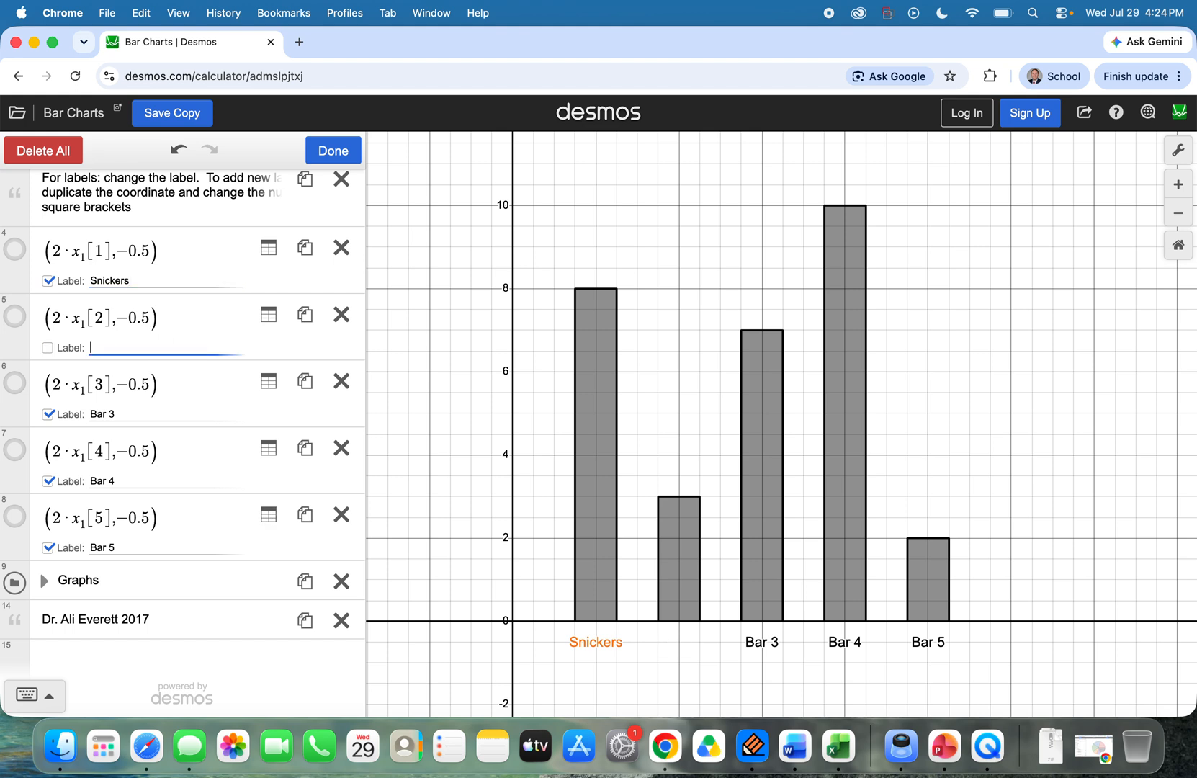
pyautogui.write('Milky Way')
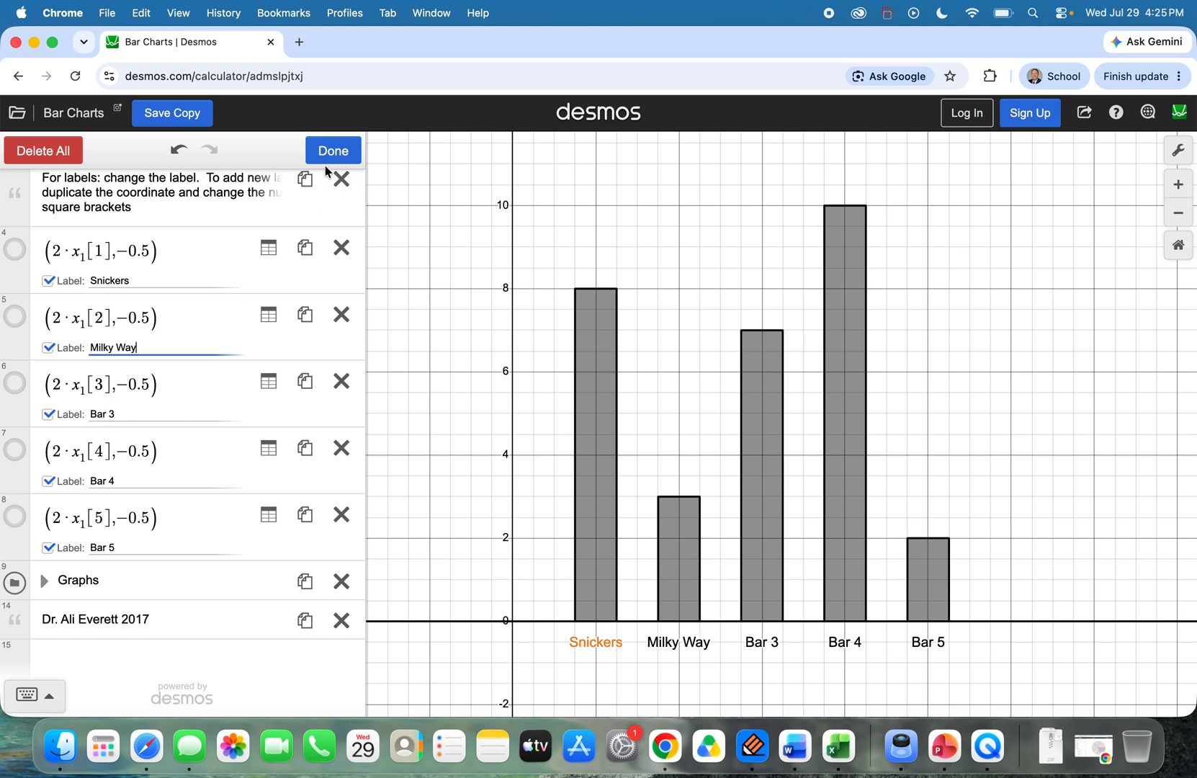
# Step: Replace the third bar's label with Butterfinger
pyautogui.moveTo(128, 421); pyautogui.dragTo(68, 416)
pyautogui.press('BackSpace')
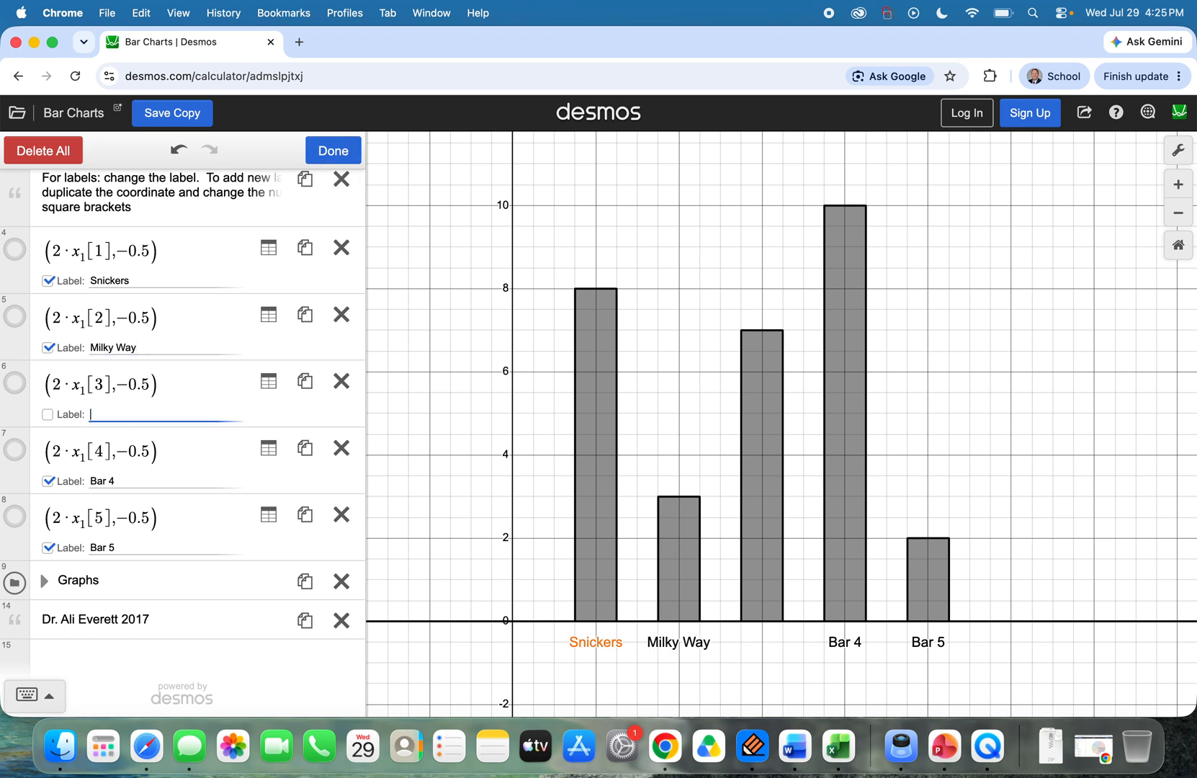
pyautogui.write('Butterfinger')
# Step: Replace the fourth bar's label with Twix
pyautogui.click(151, 483)
pyautogui.press('BackSpace')
pyautogui.press('BackSpace')
pyautogui.press('BackSpace')
pyautogui.press('BackSpace')
pyautogui.press('BackSpace')
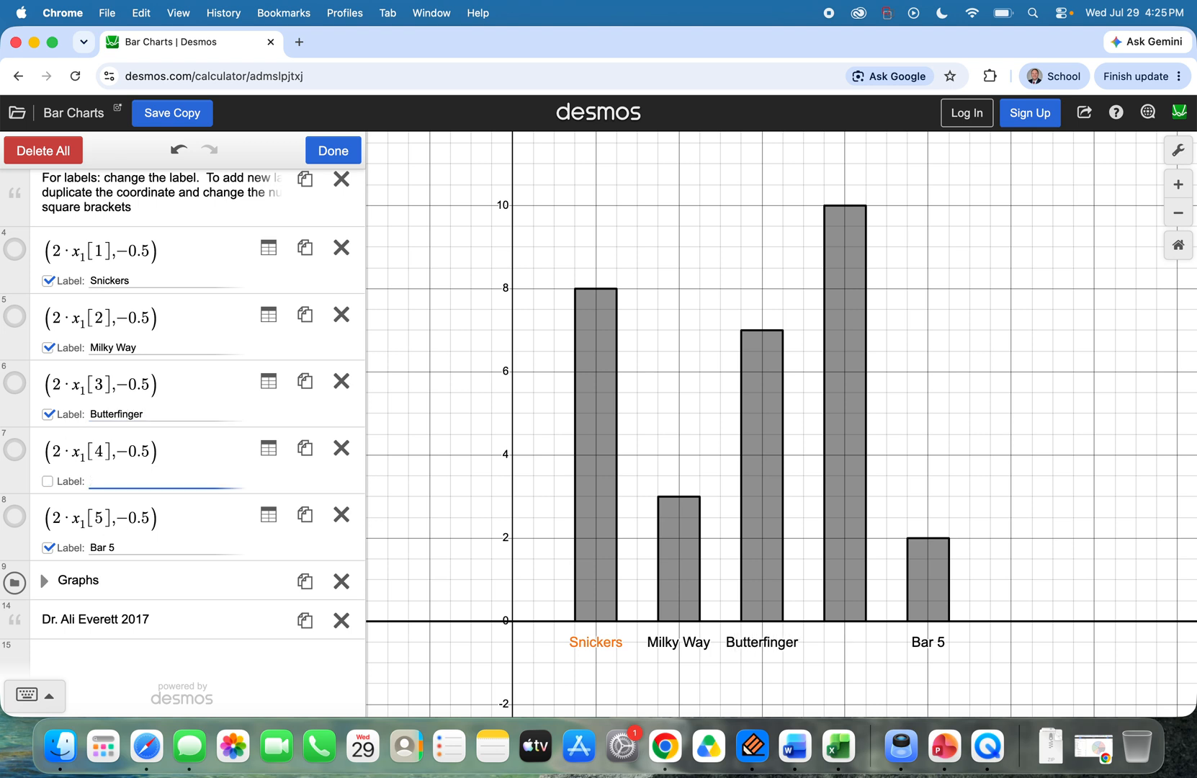
pyautogui.write('Twix')
# Step: Replace the fifth bar's label with 3 Musketeers
pyautogui.click(131, 545)
pyautogui.press('super+a')
pyautogui.write('3 Mu')
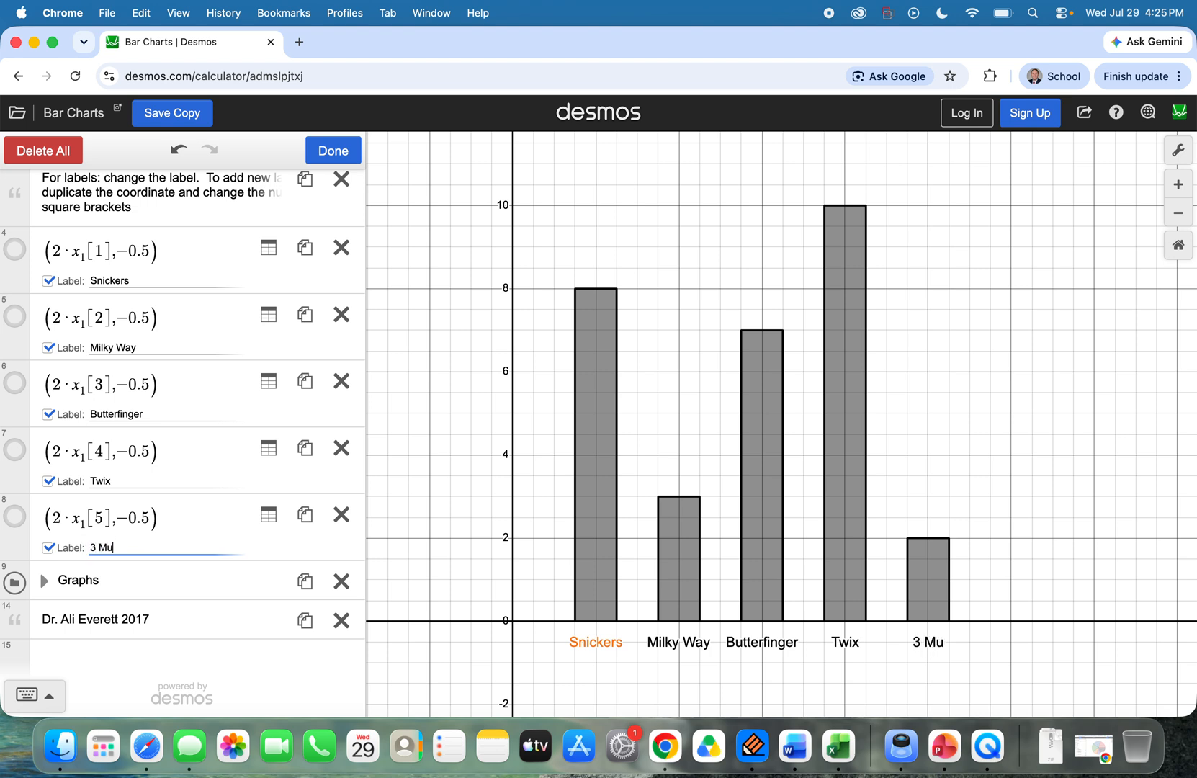
pyautogui.write('sketeers')
# Step: Expand the Graphs folder and set the color of the bars' shaded inequality to green after trying purple, orange and blue
pyautogui.click(43, 580)
pyautogui.scroll(-3, 214, 511)
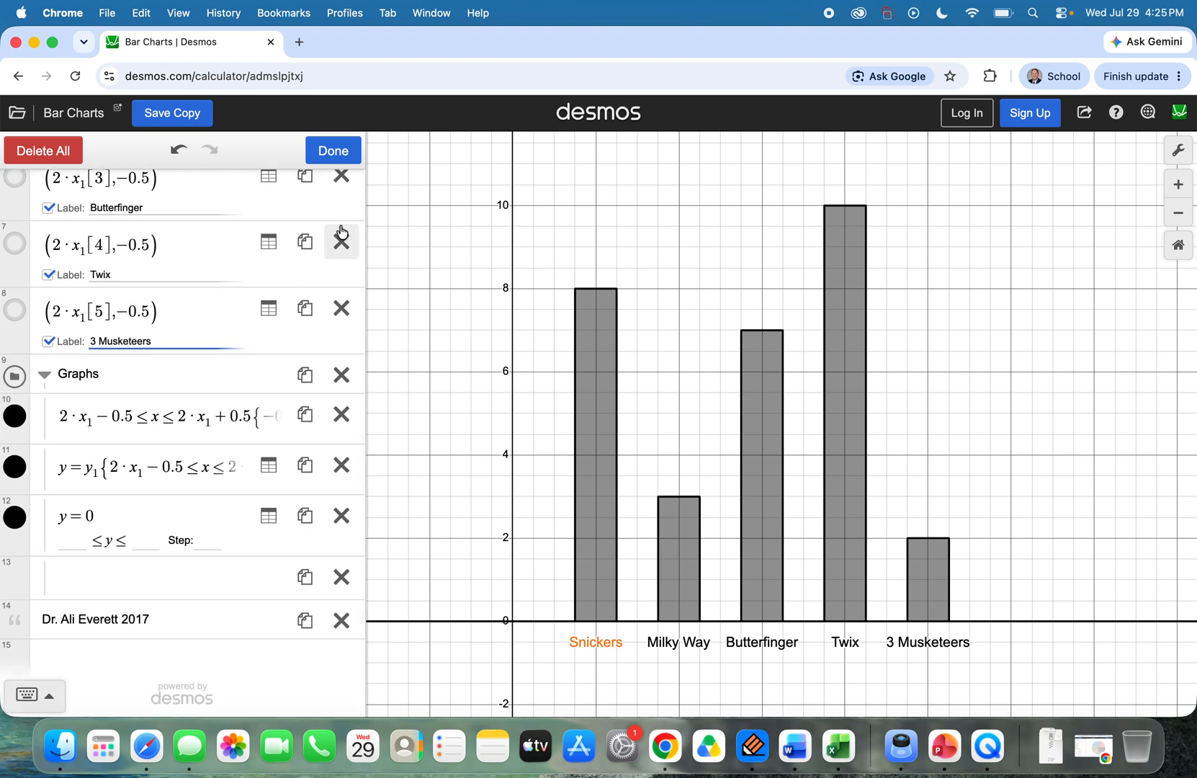
pyautogui.click(15, 415)
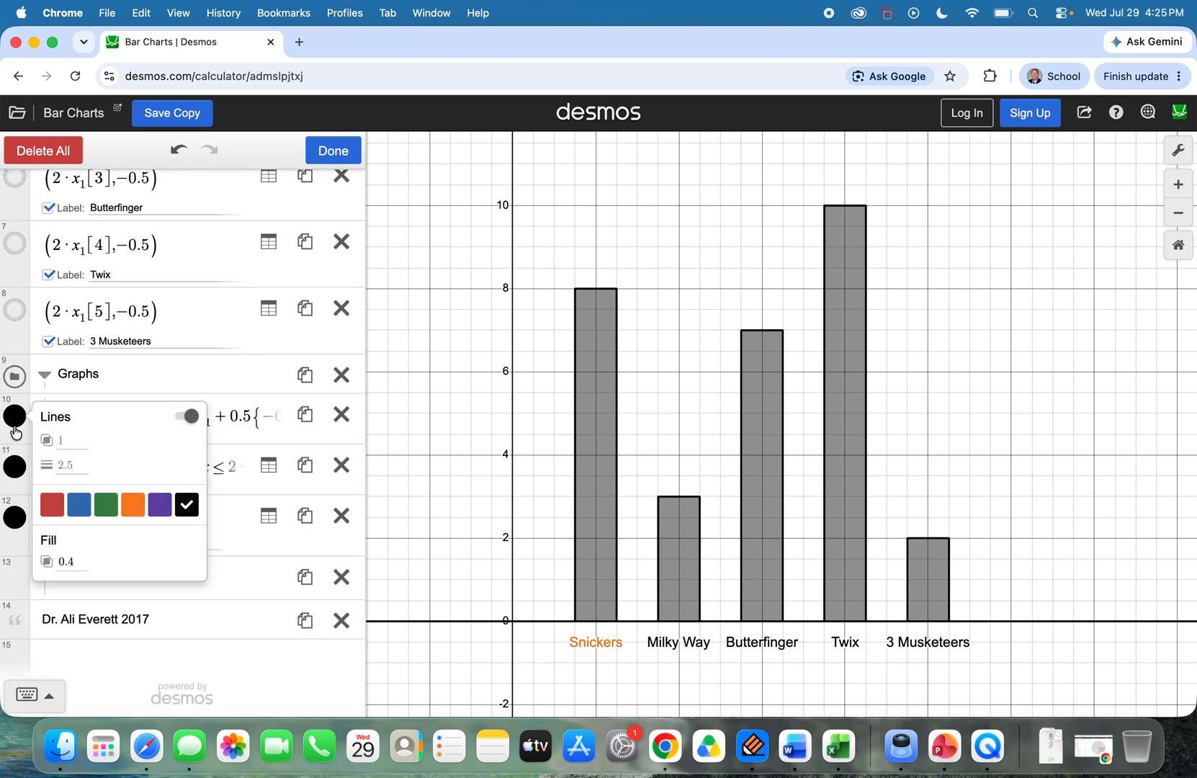
pyautogui.click(152, 507)
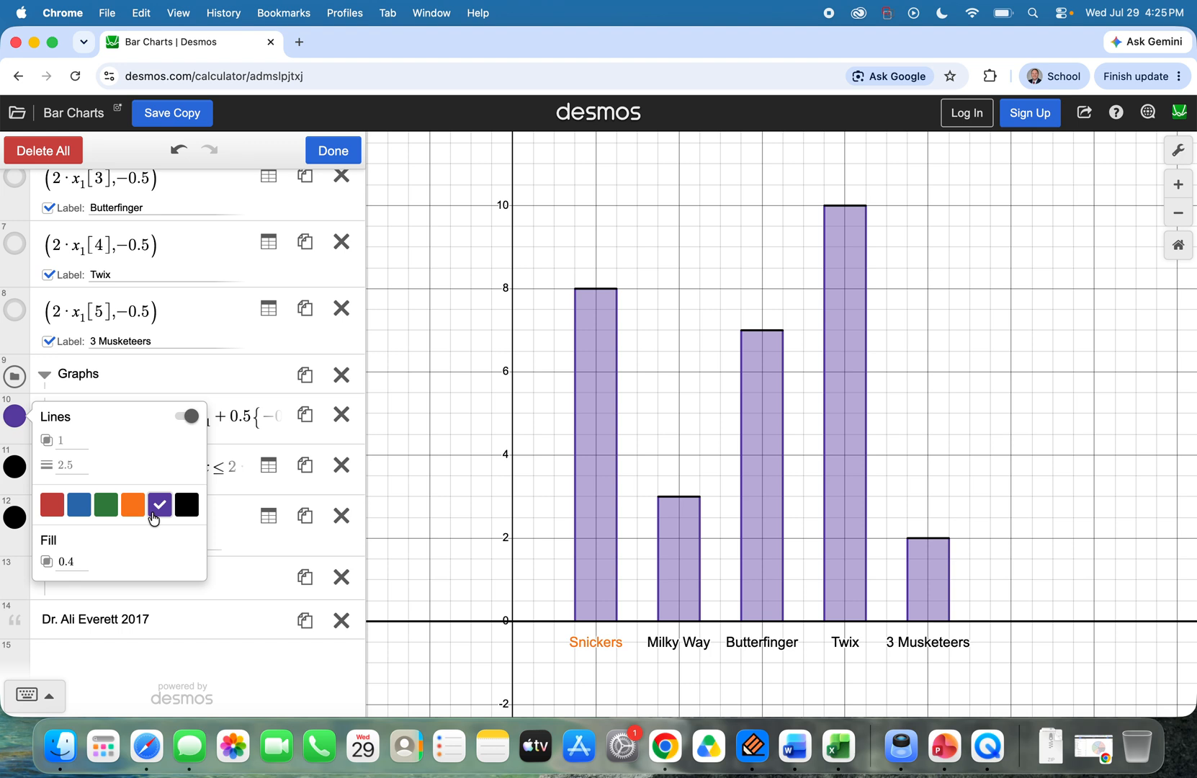
pyautogui.click(130, 506)
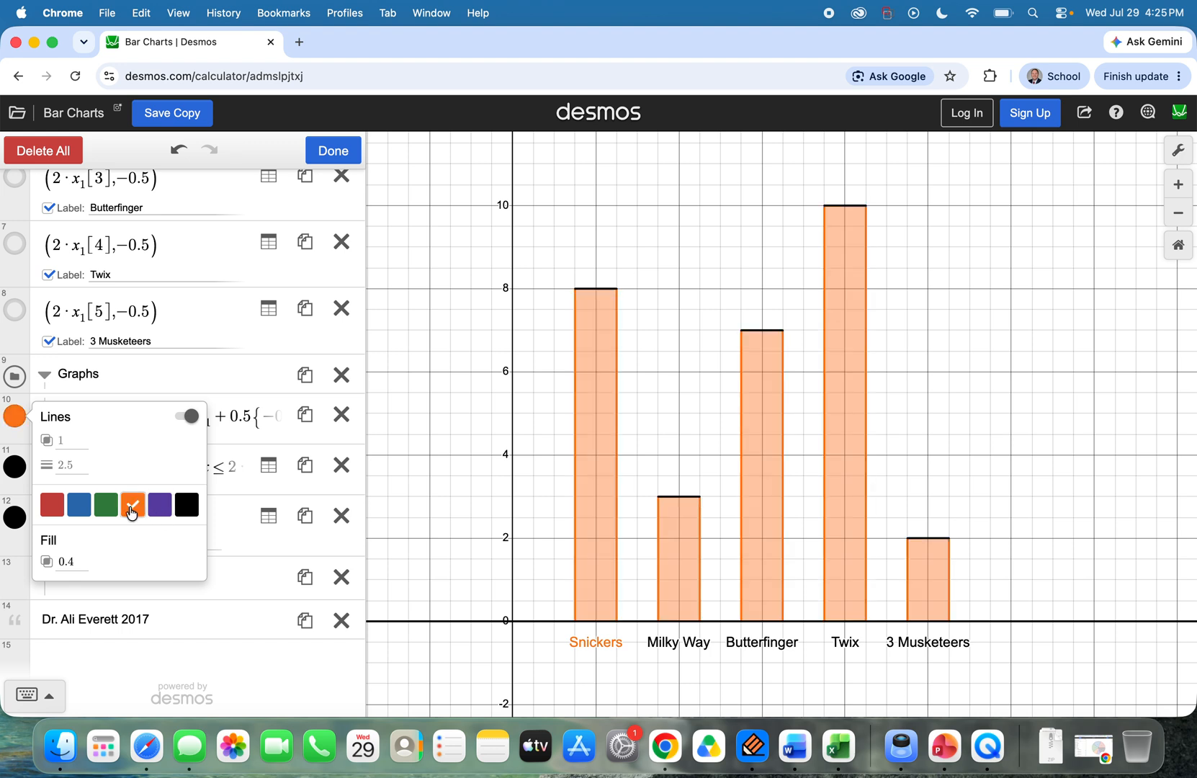
pyautogui.click(106, 506)
pyautogui.click(79, 508)
pyautogui.click(106, 506)
pyautogui.click(200, 373)
# Step: Collapse the Graphs folder in the expression list
pyautogui.click(15, 547)
pyautogui.click(14, 548)
pyautogui.scroll(-2, 201, 437)
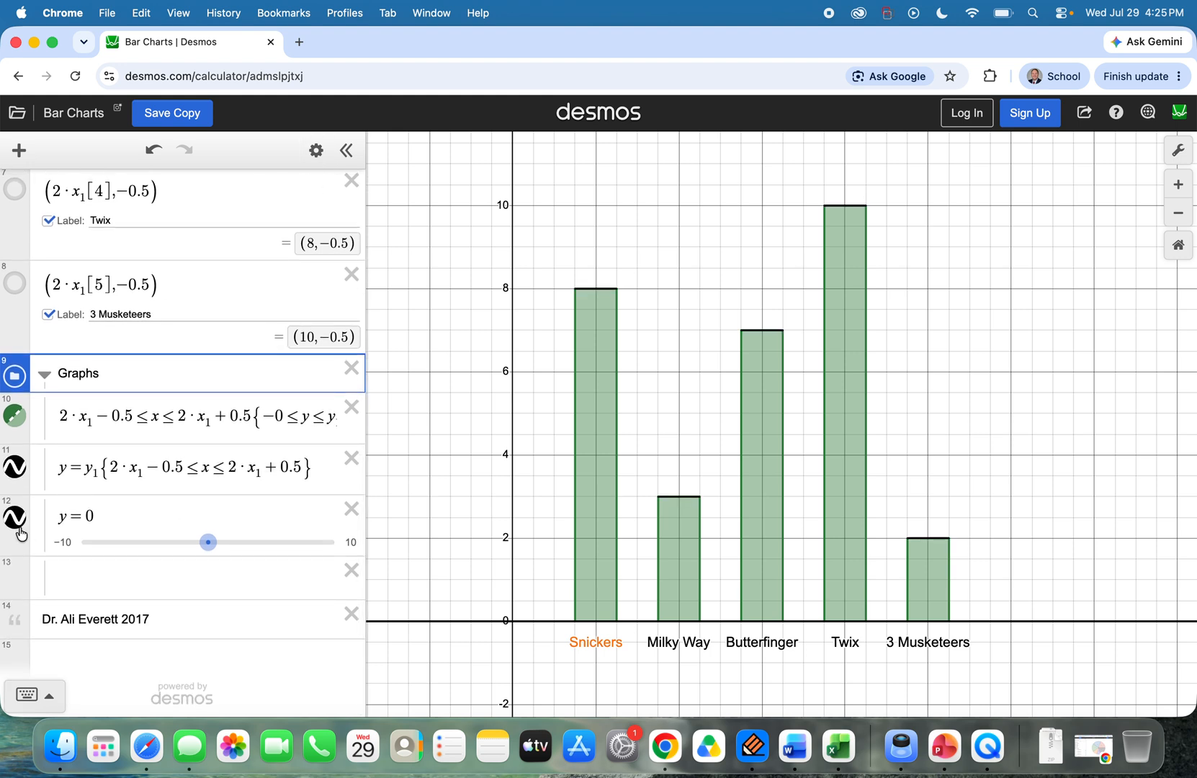
pyautogui.scroll(2, 247, 505)
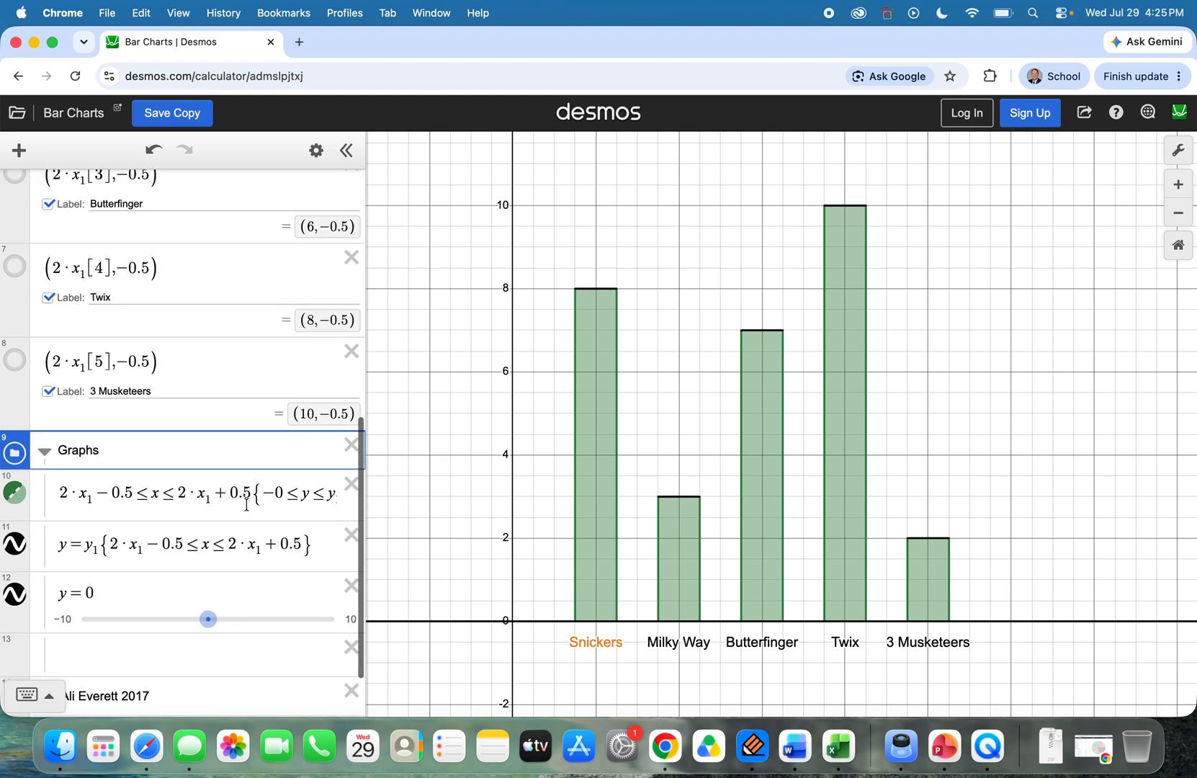
pyautogui.click(44, 470)
# Step: Reenter list editing mode and change the color of the Milky Way label to blue
pyautogui.scroll(-2, 216, 576)
pyautogui.scroll(5, 297, 225)
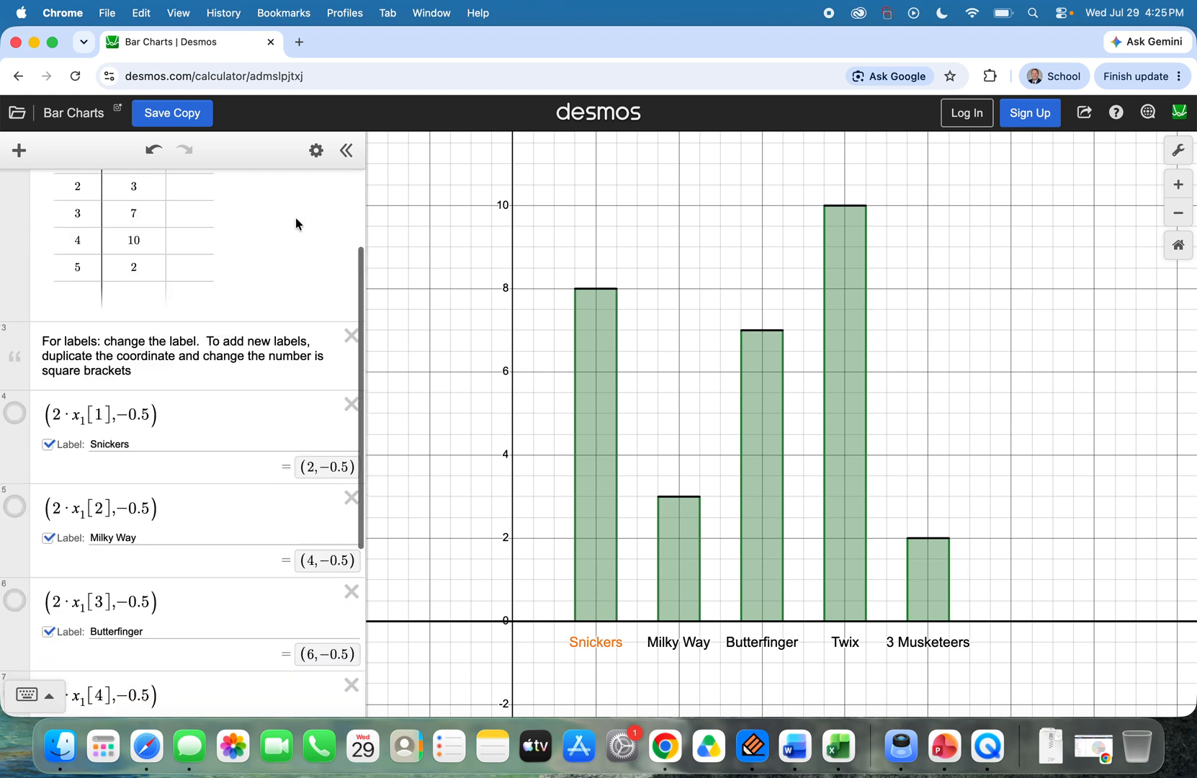
pyautogui.scroll(-2, 128, 459)
pyautogui.scroll(3, 128, 459)
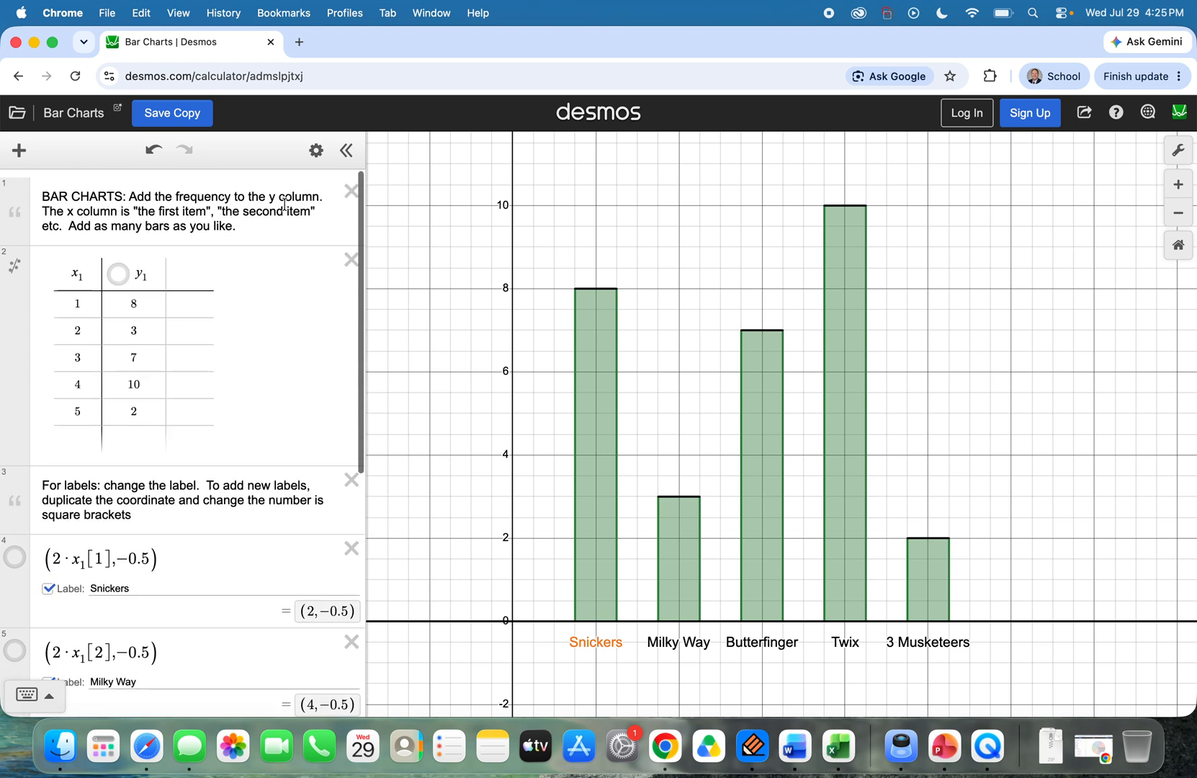
pyautogui.click(315, 150)
pyautogui.scroll(-3, 126, 408)
pyautogui.scroll(-3, 126, 408)
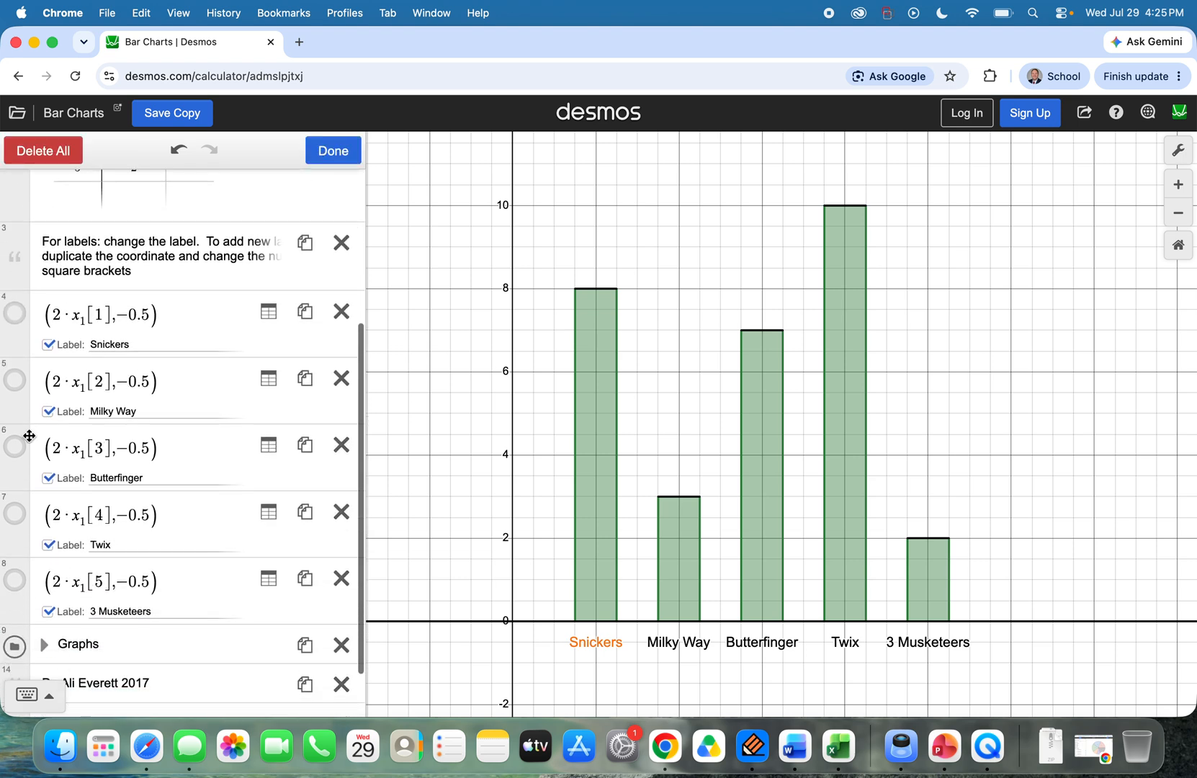
pyautogui.click(14, 380)
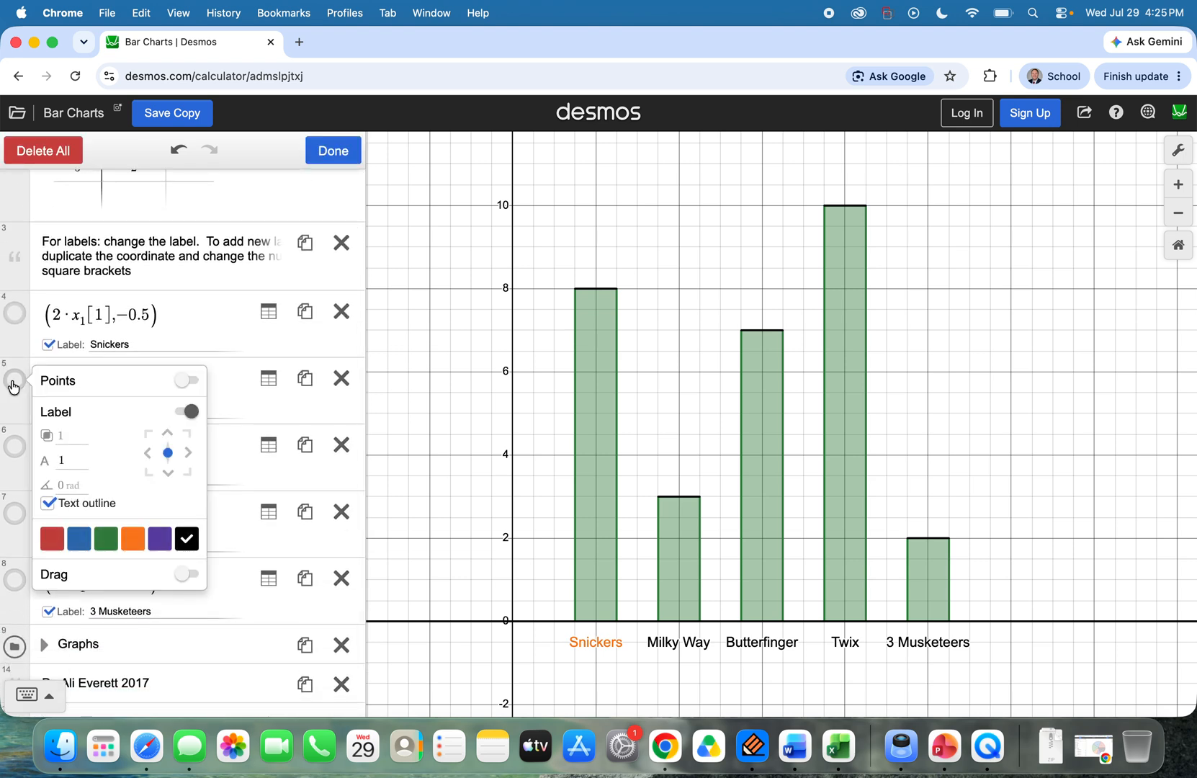
pyautogui.click(81, 540)
pyautogui.click(233, 406)
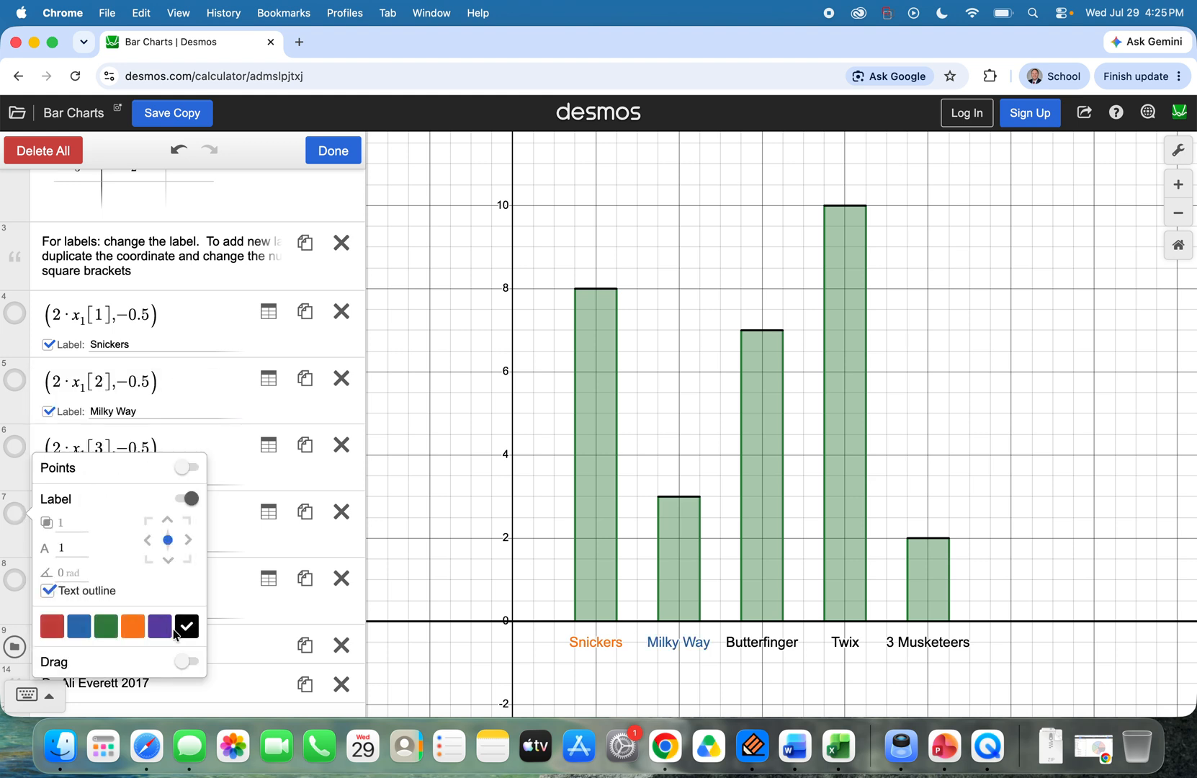
# Step: Try orange for the Twix label, and settle on purple as its color
pyautogui.click(132, 625)
pyautogui.click(159, 626)
pyautogui.click(164, 405)
pyautogui.scroll(-3, 77, 612)
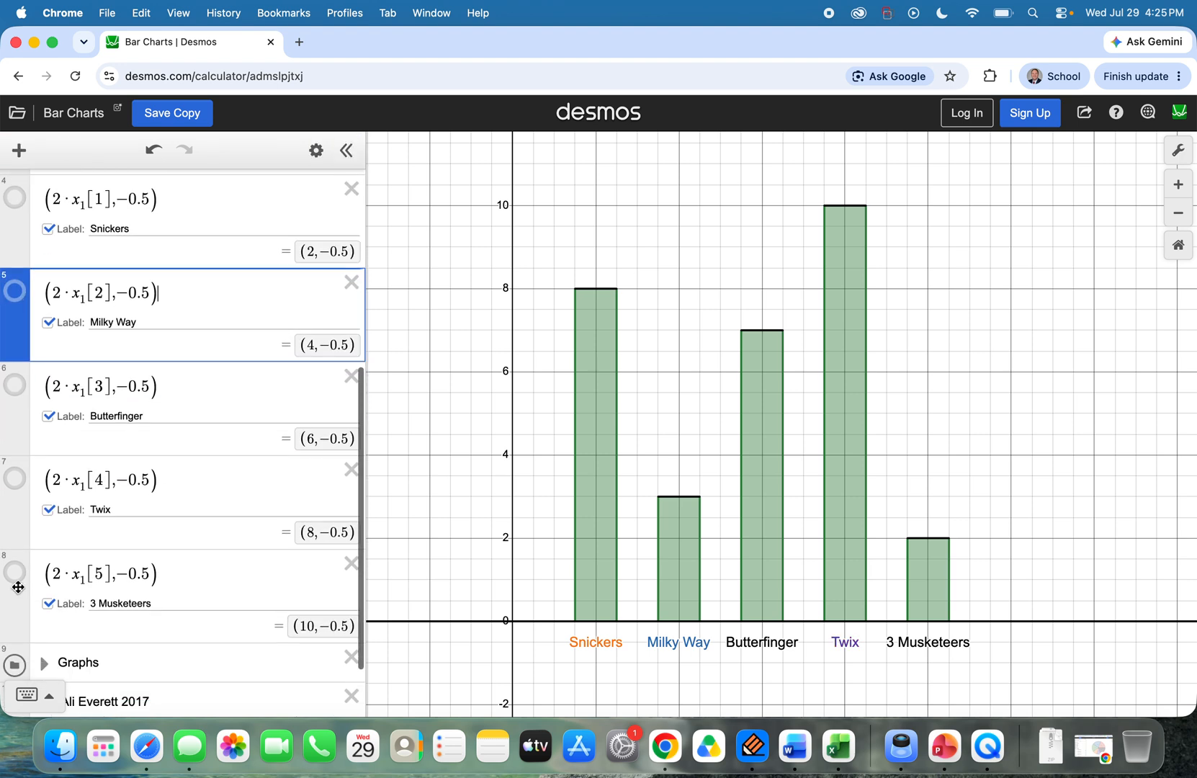
# Step: Change the color of the 3 Musketeers label to red and keep its point marker hidden
pyautogui.click(14, 573)
pyautogui.click(316, 151)
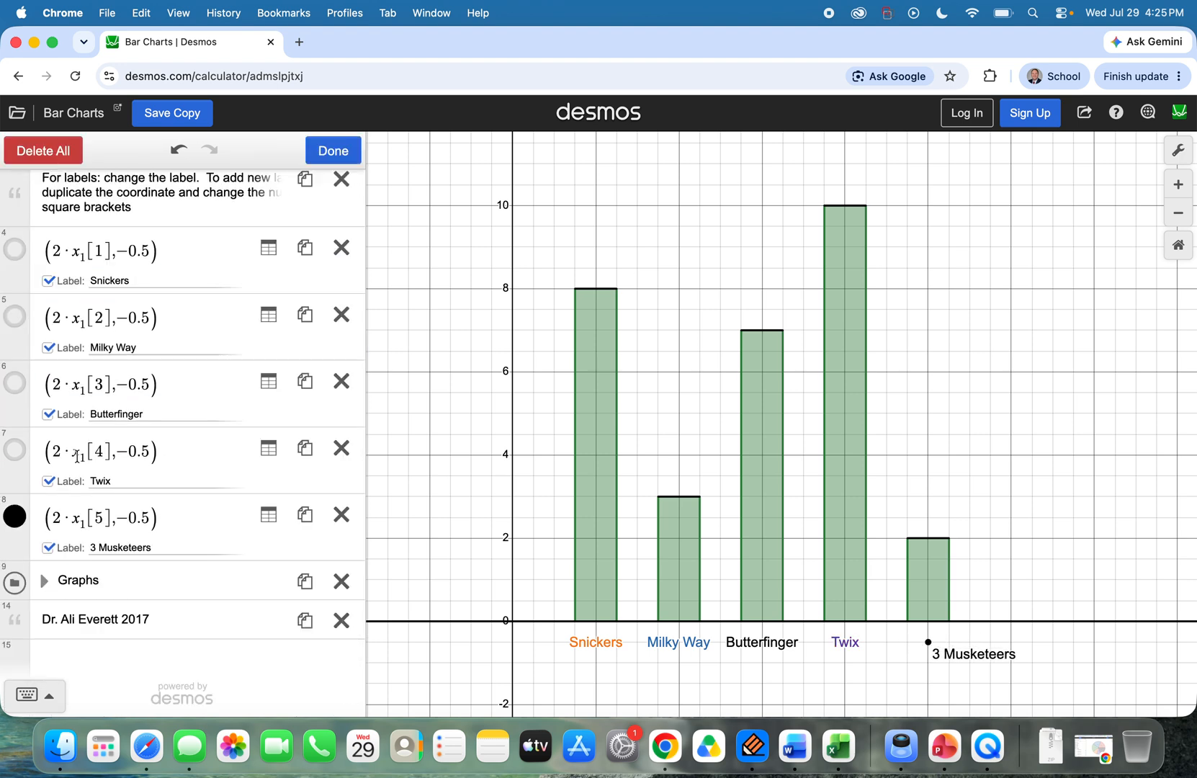
pyautogui.click(17, 517)
pyautogui.click(51, 518)
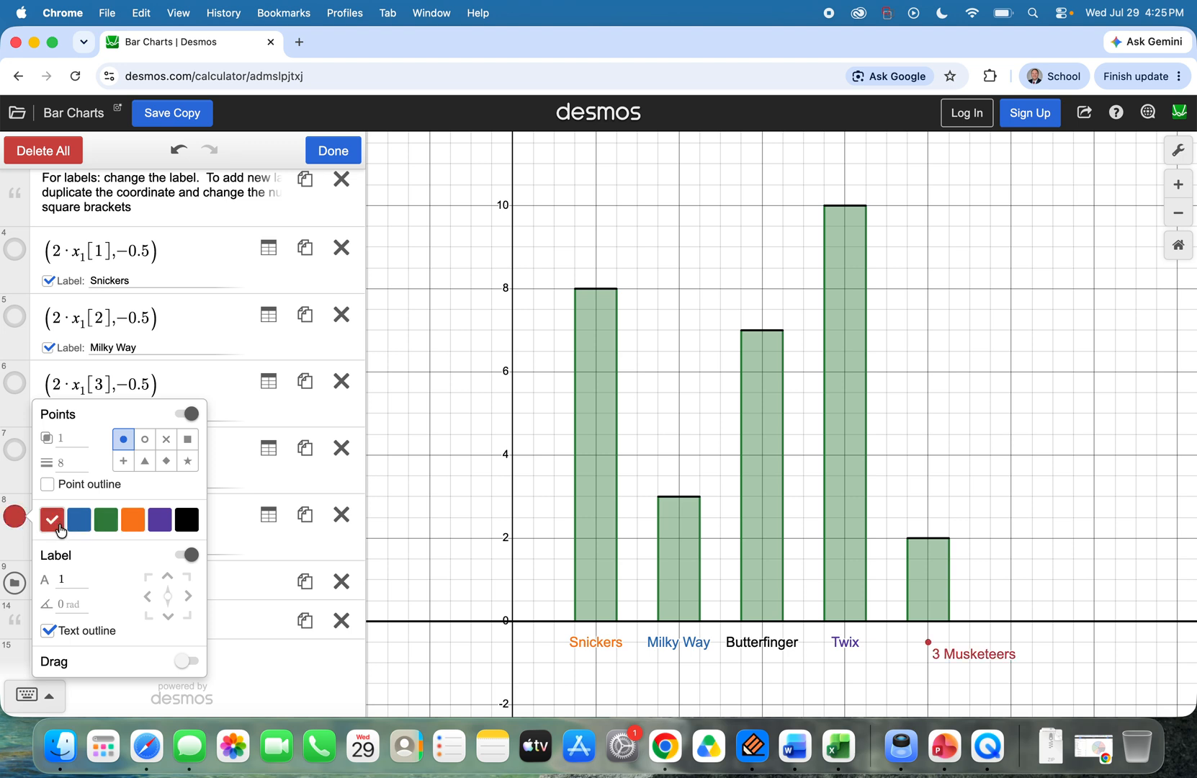
pyautogui.click(7, 522)
pyautogui.click(11, 518)
pyautogui.click(209, 362)
pyautogui.click(15, 624)
pyautogui.scroll(-3, 155, 576)
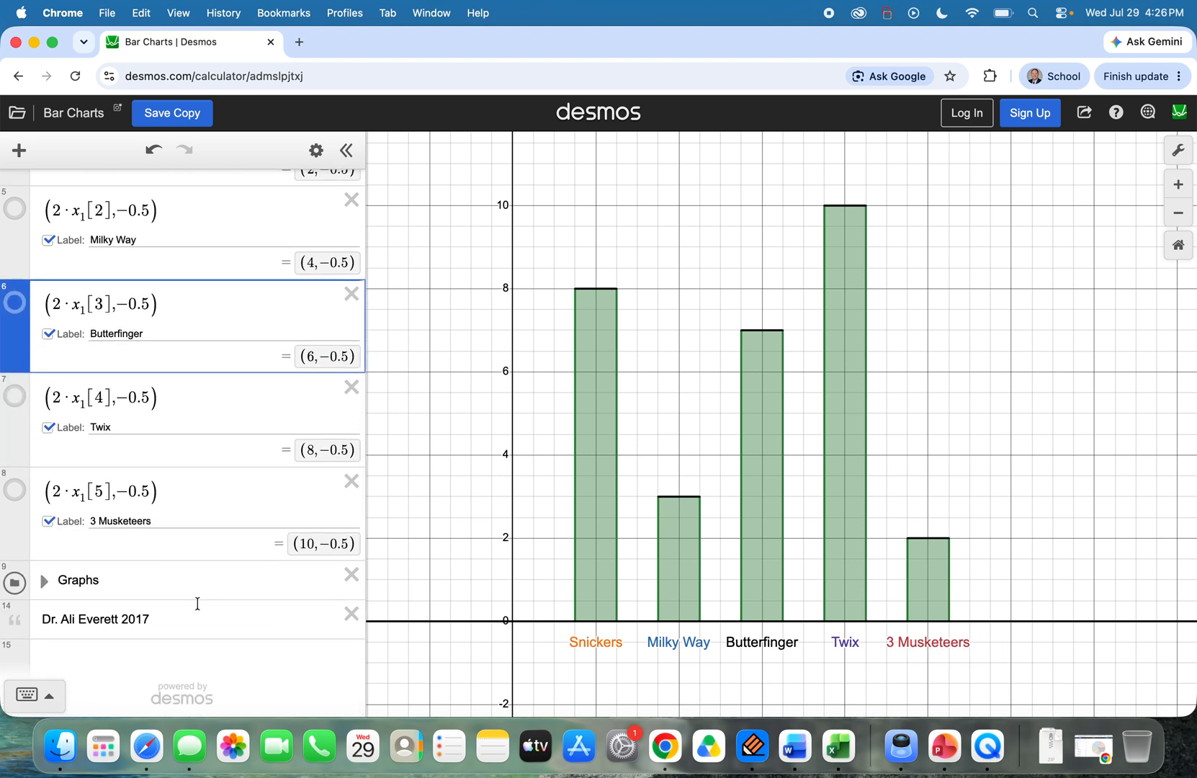
# Step: Add the point (-2,5) in a new expression after the author note and label it Frequency
pyautogui.click(201, 655)
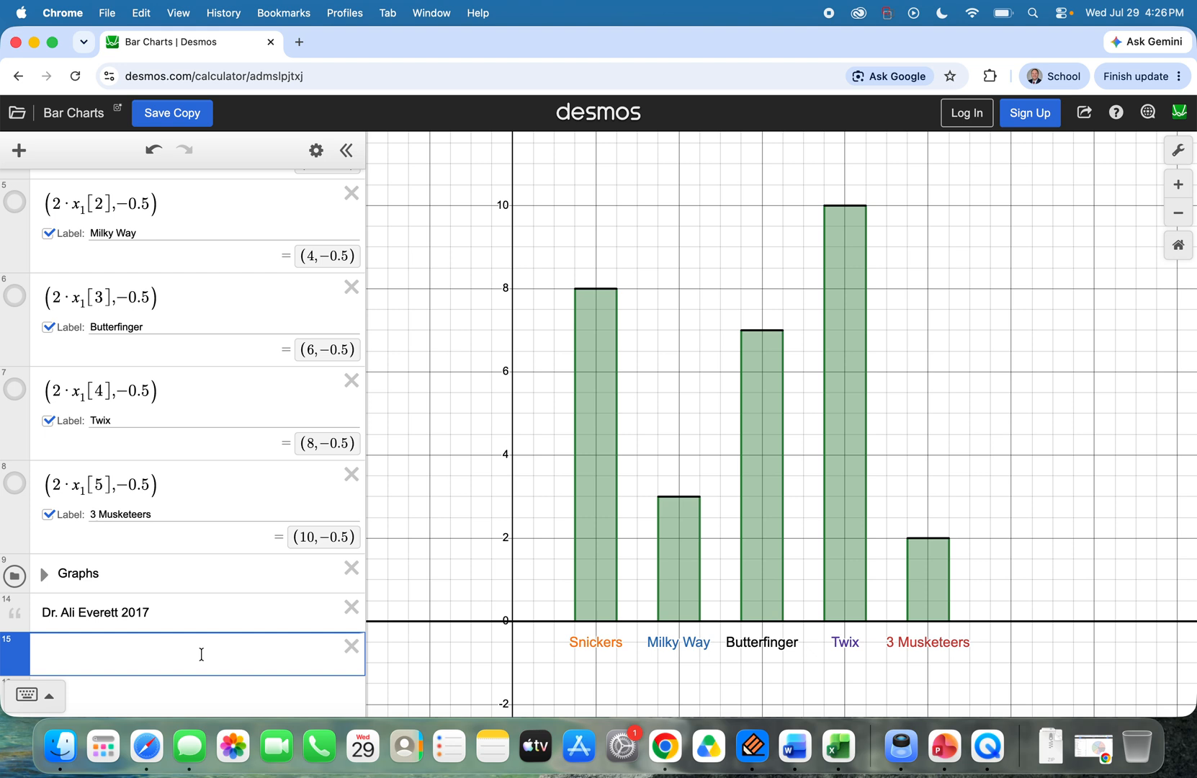
pyautogui.write('(')
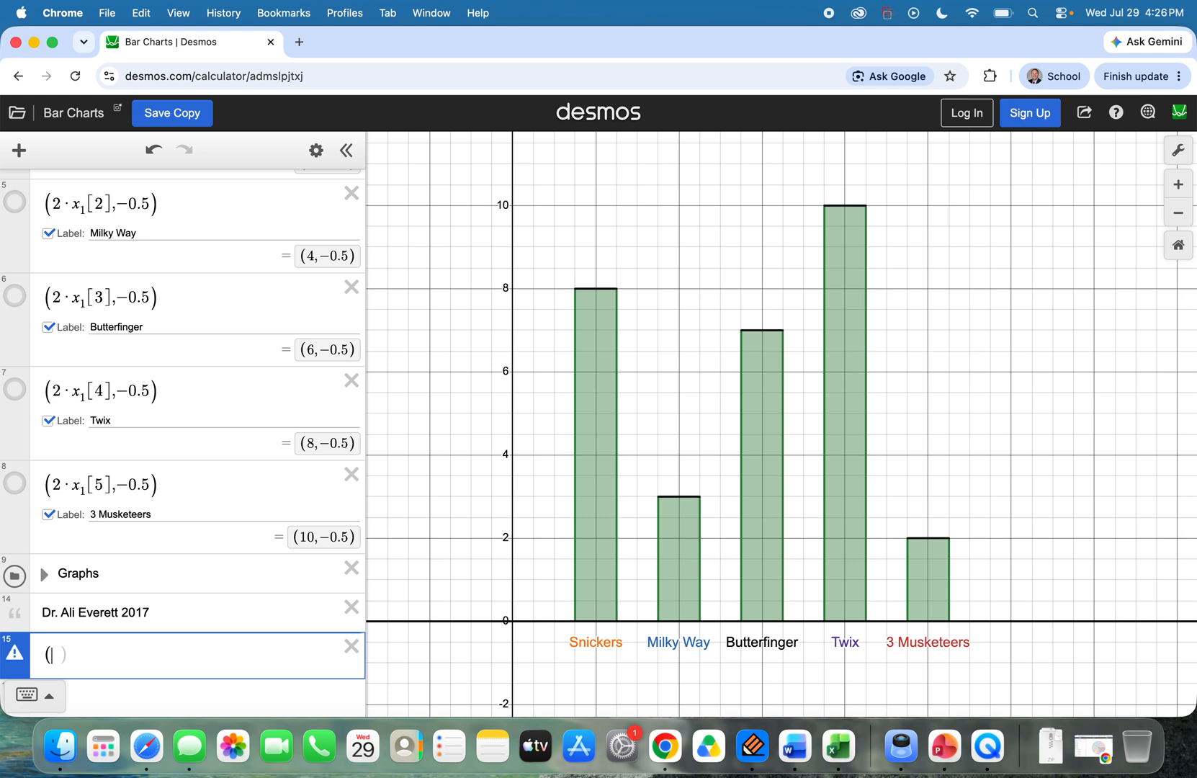
pyautogui.write('-2')
pyautogui.write(',5')
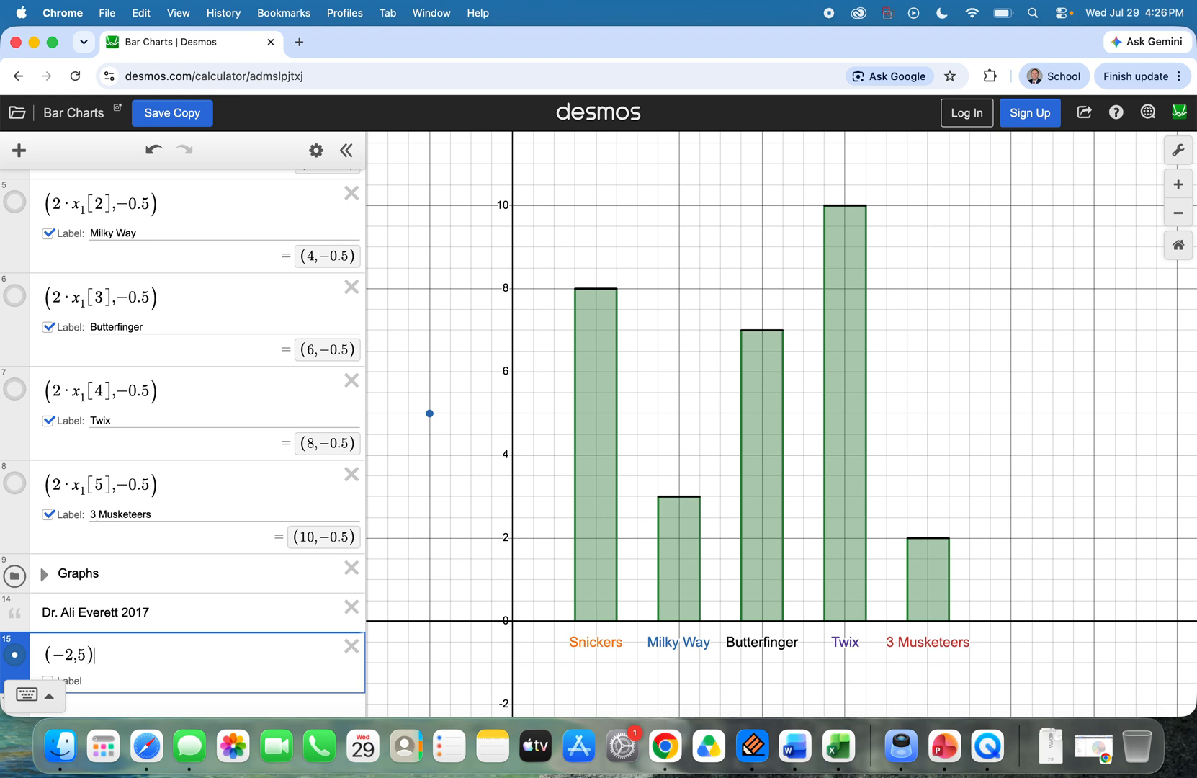
pyautogui.scroll(-2, 261, 604)
pyautogui.click(48, 625)
pyautogui.click(196, 626)
pyautogui.write('Frequency')
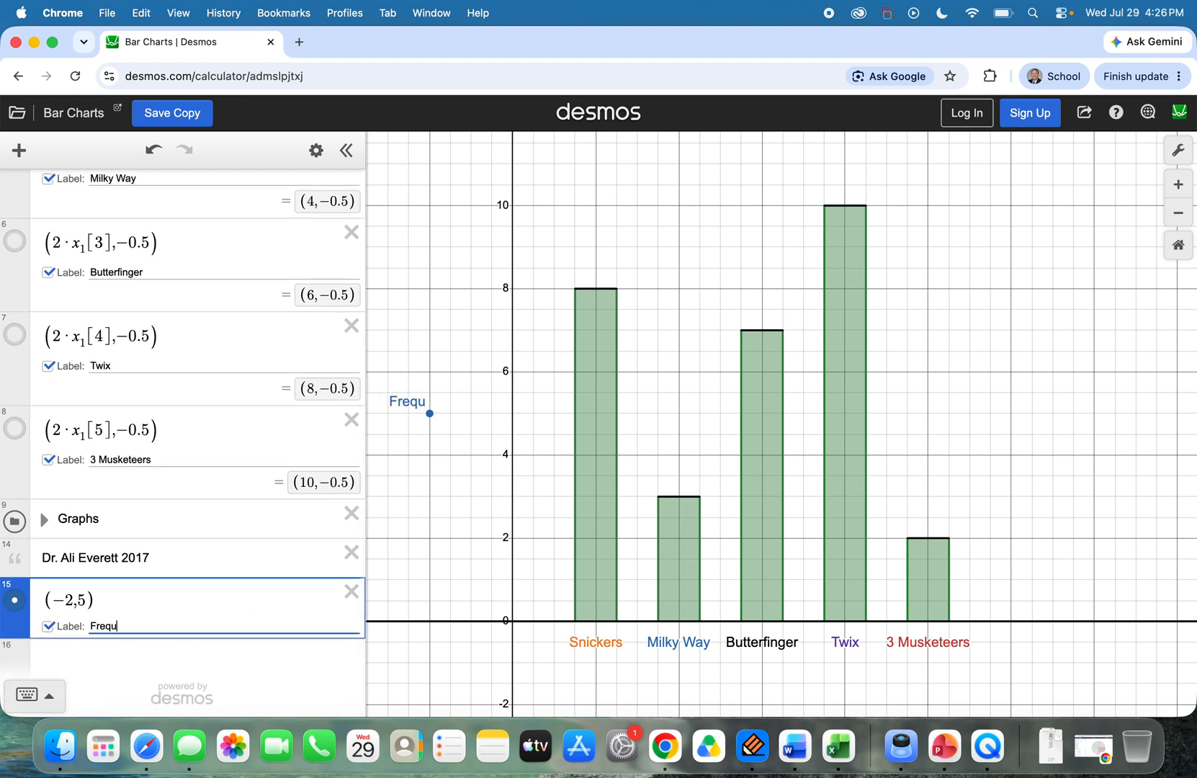
# Step: Enable dragging in all directions for the Frequency point
pyautogui.click(313, 153)
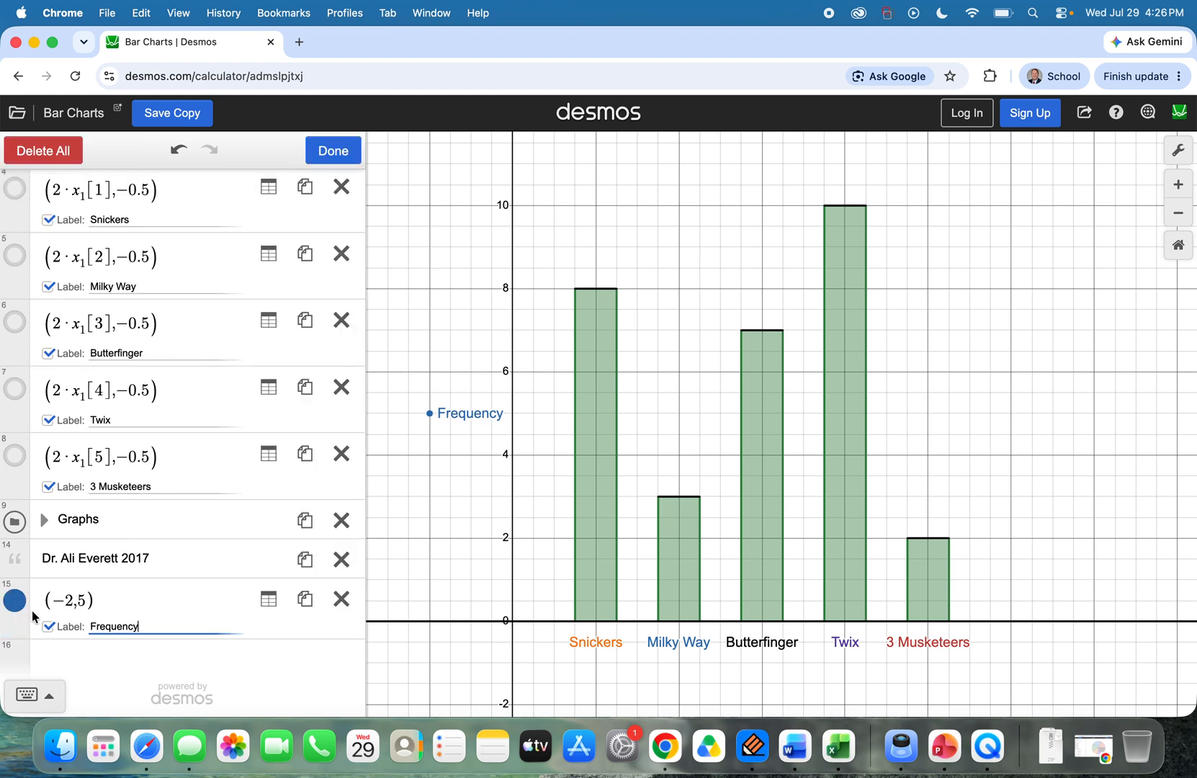
pyautogui.click(332, 150)
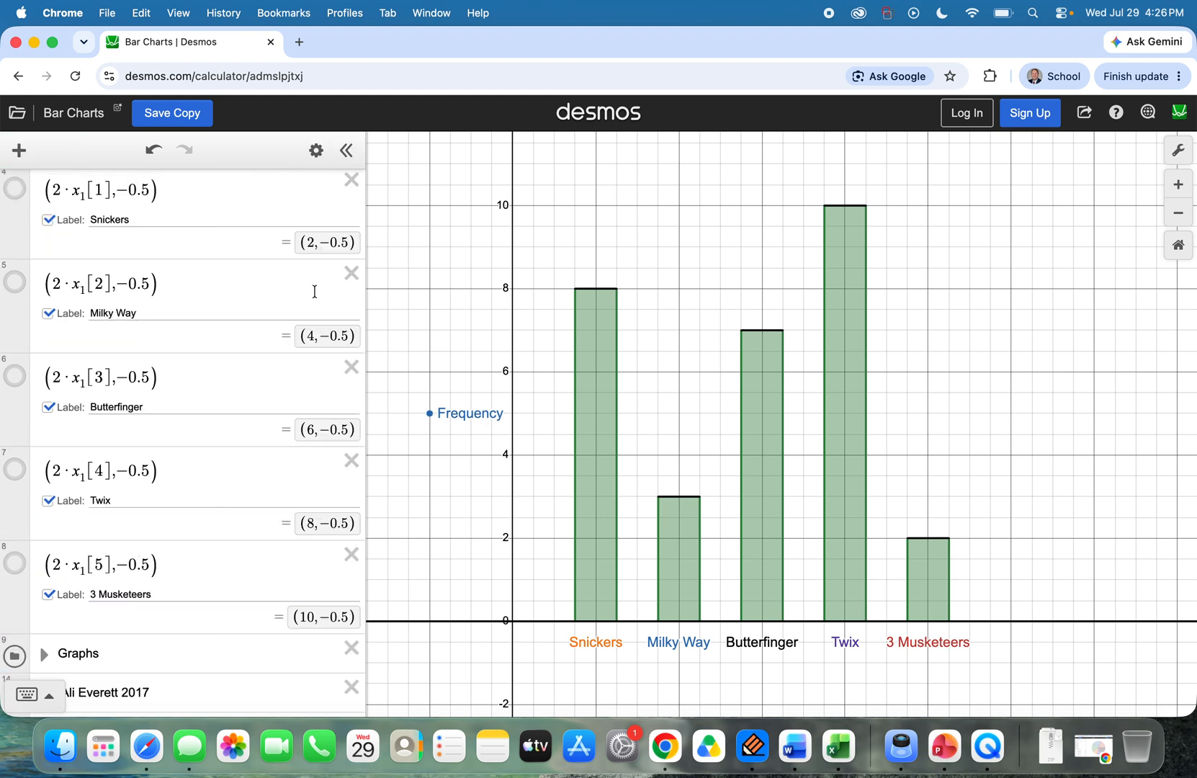
pyautogui.scroll(-3, 315, 317)
pyautogui.click(315, 158)
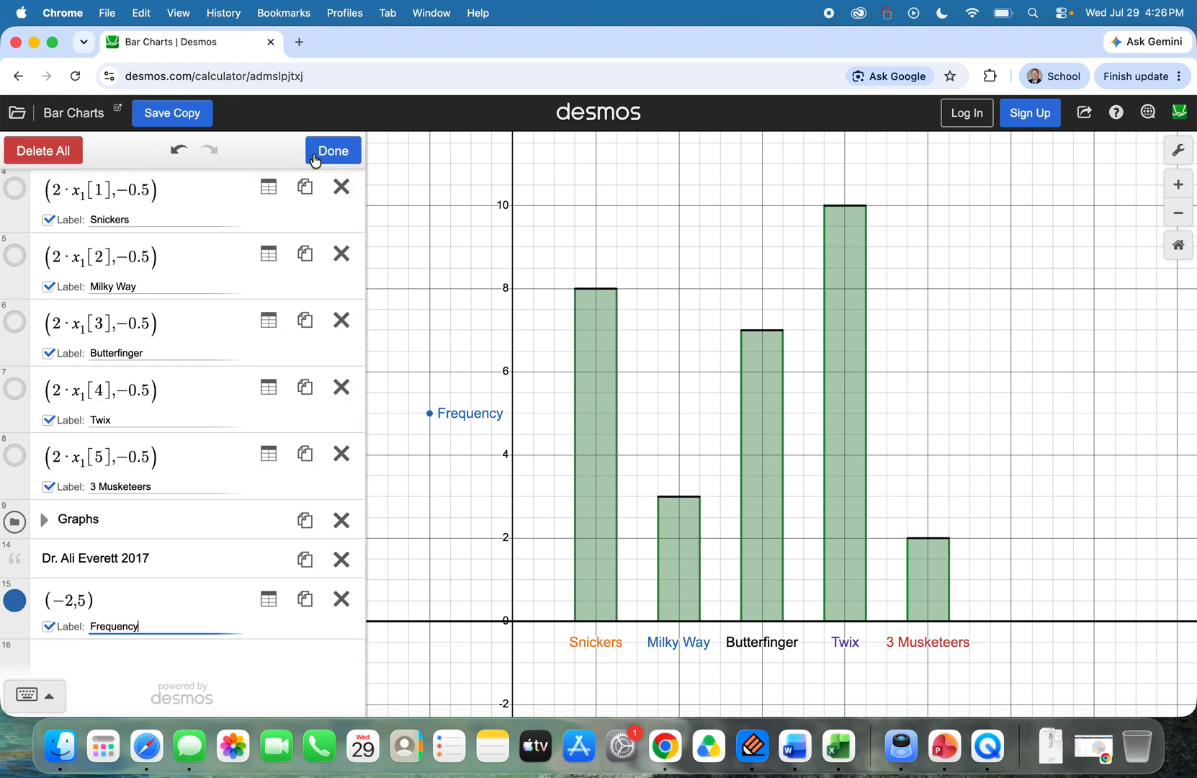
pyautogui.click(14, 600)
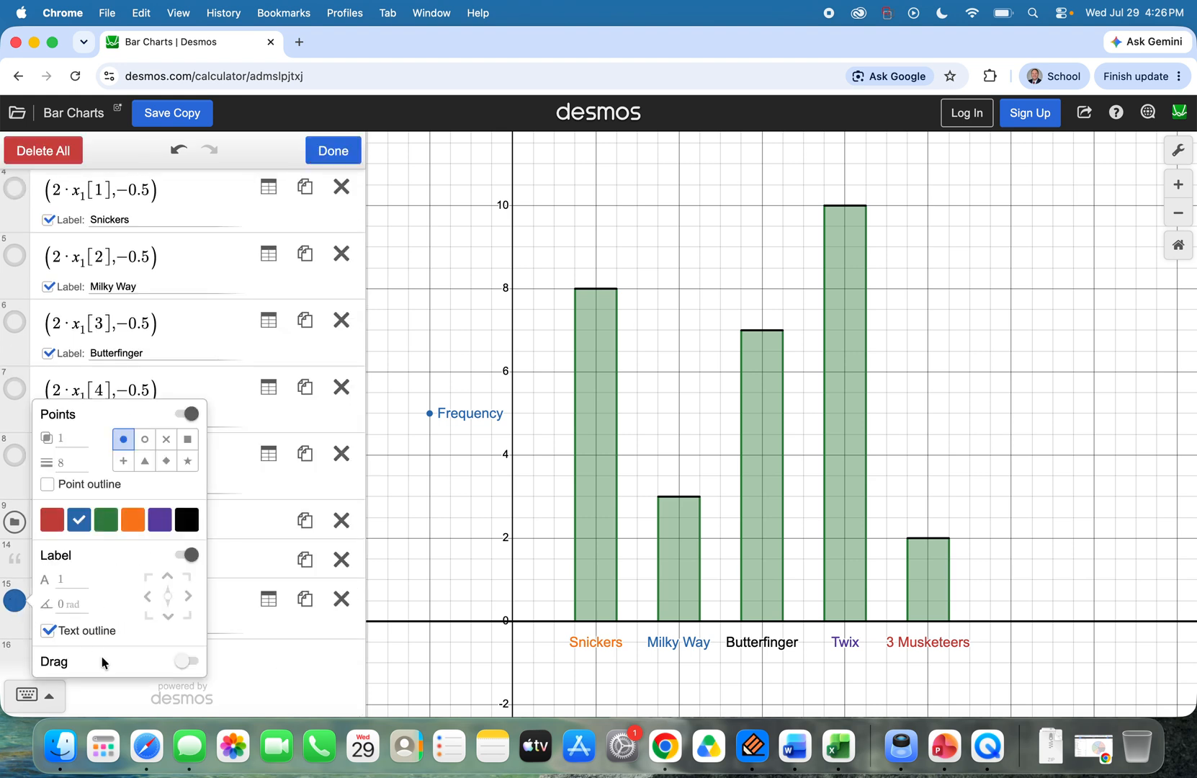
pyautogui.click(186, 664)
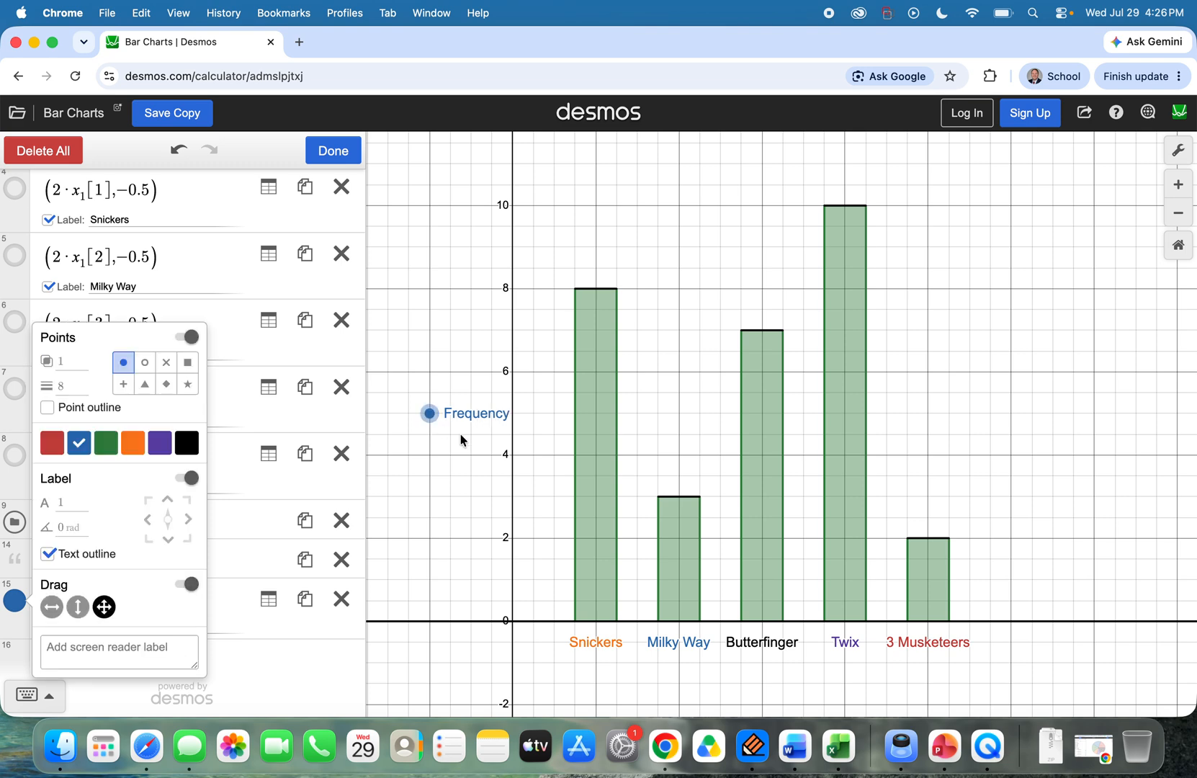
pyautogui.click(467, 416)
pyautogui.moveTo(468, 416); pyautogui.dragTo(486, 418)
pyautogui.tripleClick(167, 558)
# Step: Hide the Frequency point's marker and move its label on the graph to about (-1.26,4.85)
pyautogui.scroll(-4, 188, 450)
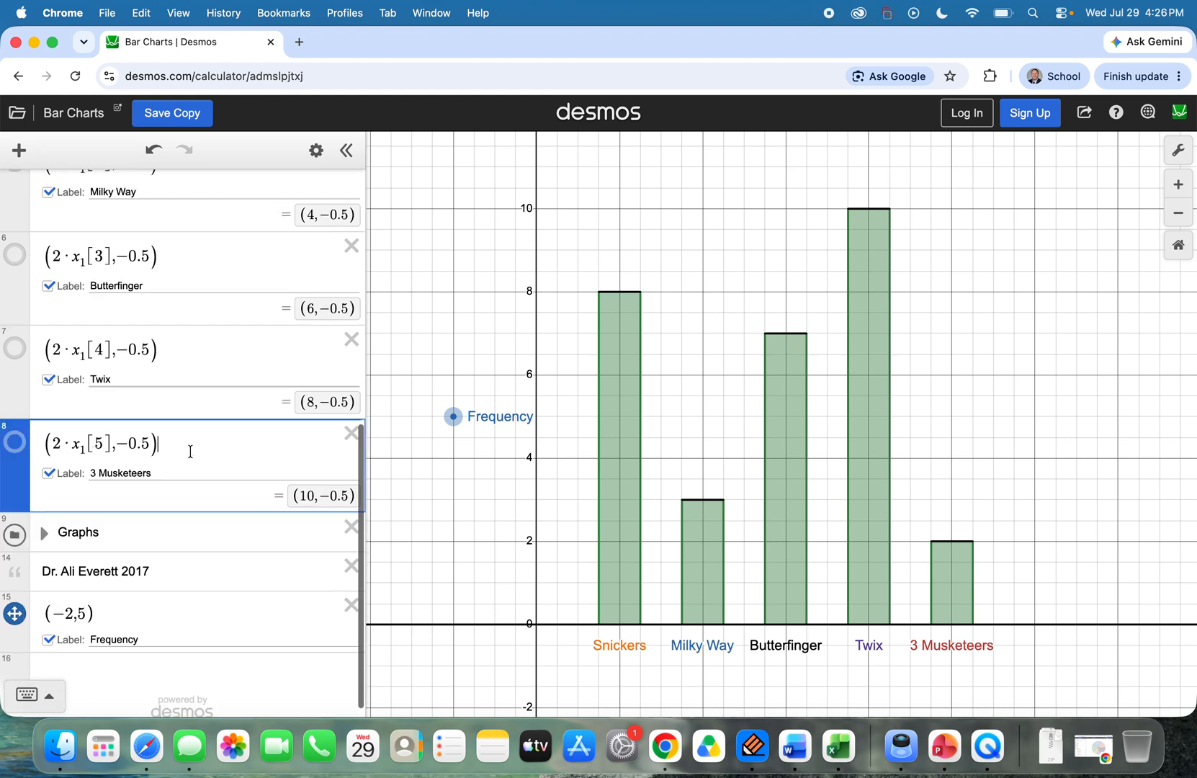
pyautogui.click(15, 600)
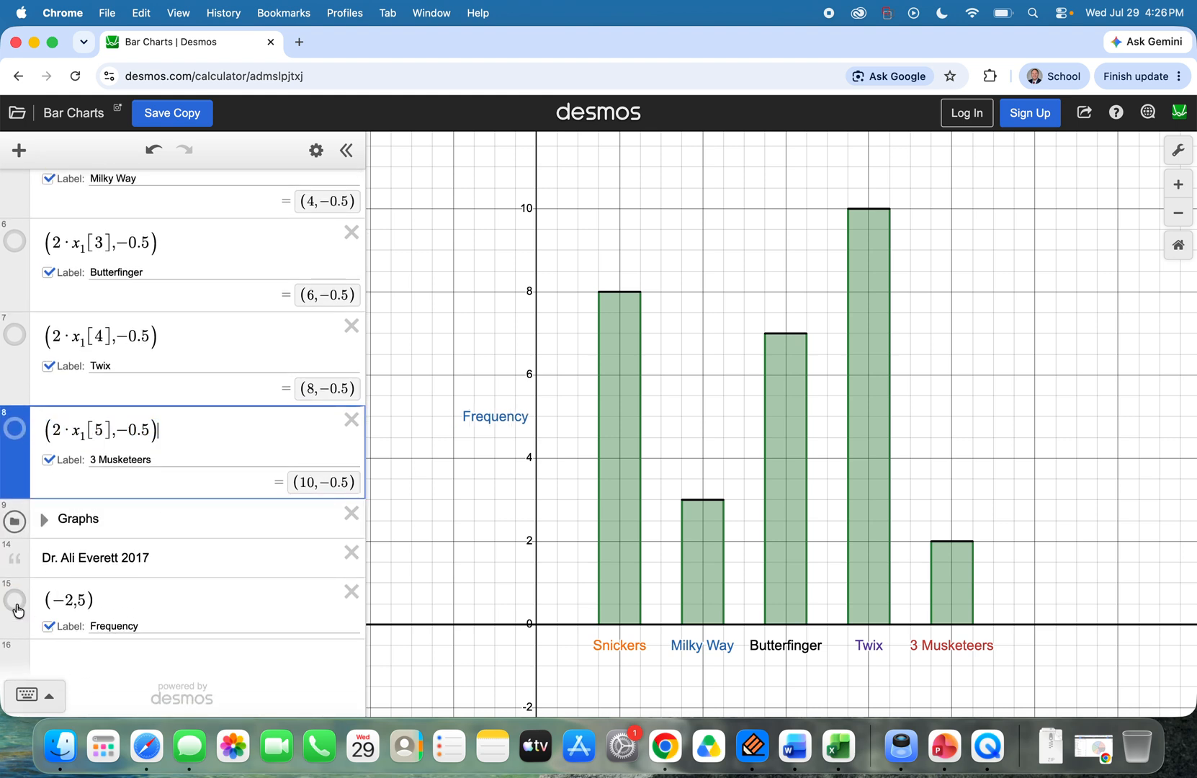
pyautogui.moveTo(470, 415); pyautogui.dragTo(493, 429)
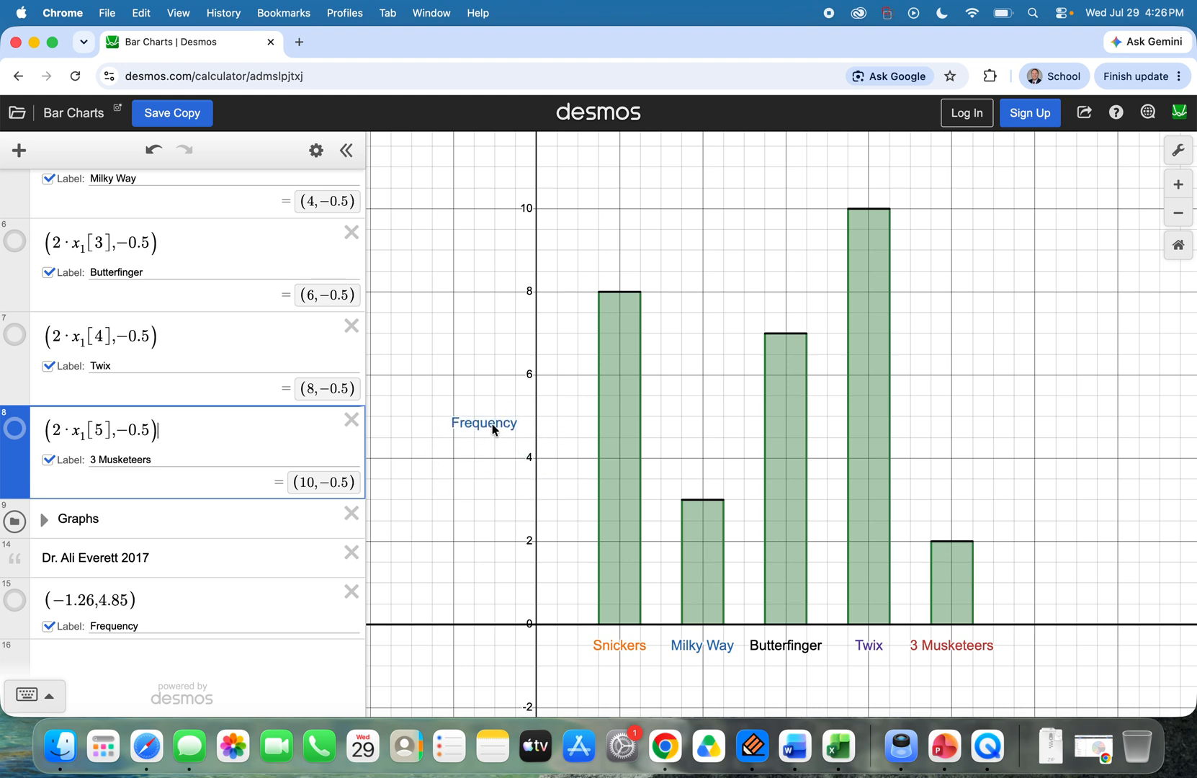
# Step: Change the color of the Frequency label to black and leave list editing mode
pyautogui.click(316, 150)
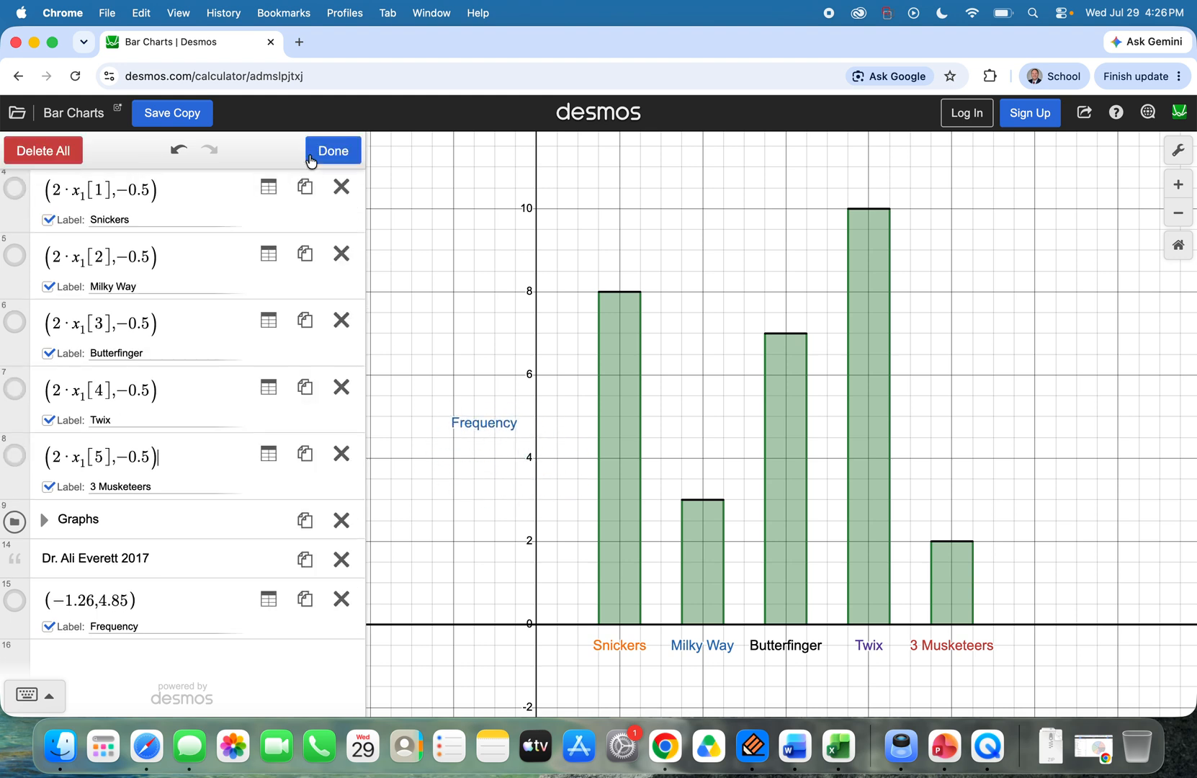
pyautogui.click(17, 604)
pyautogui.click(187, 548)
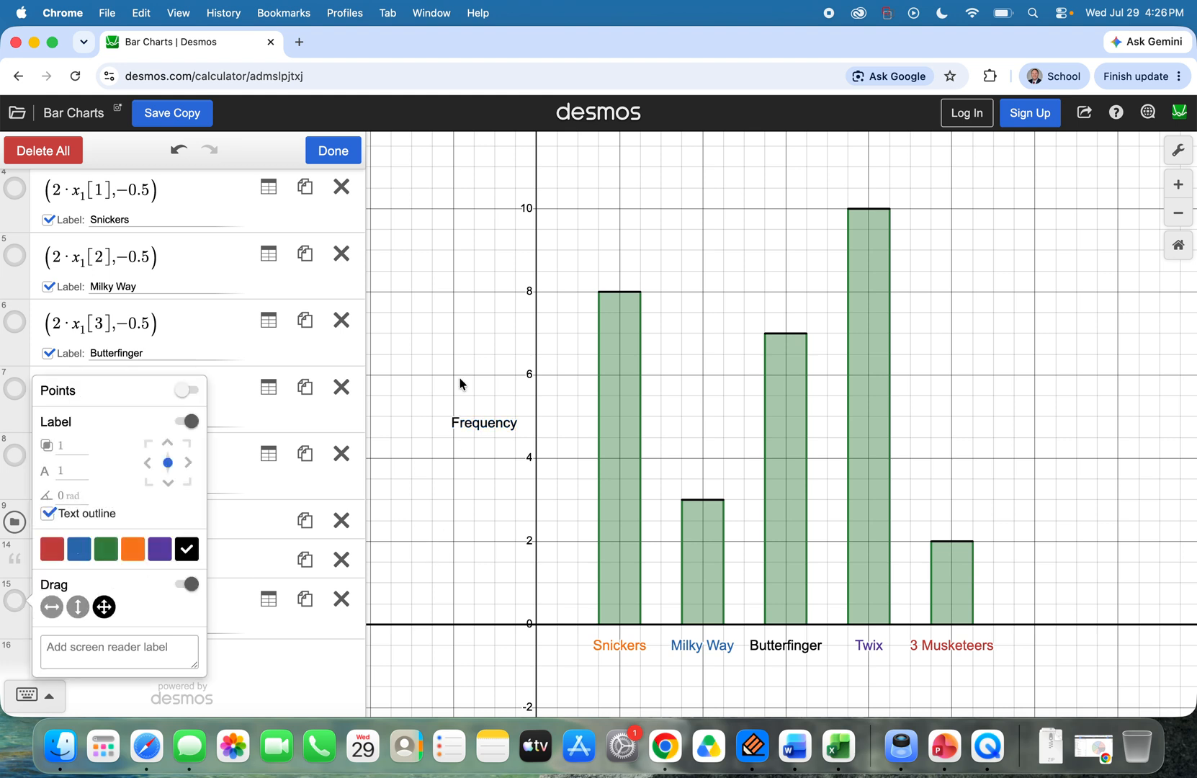
pyautogui.press('Escape')
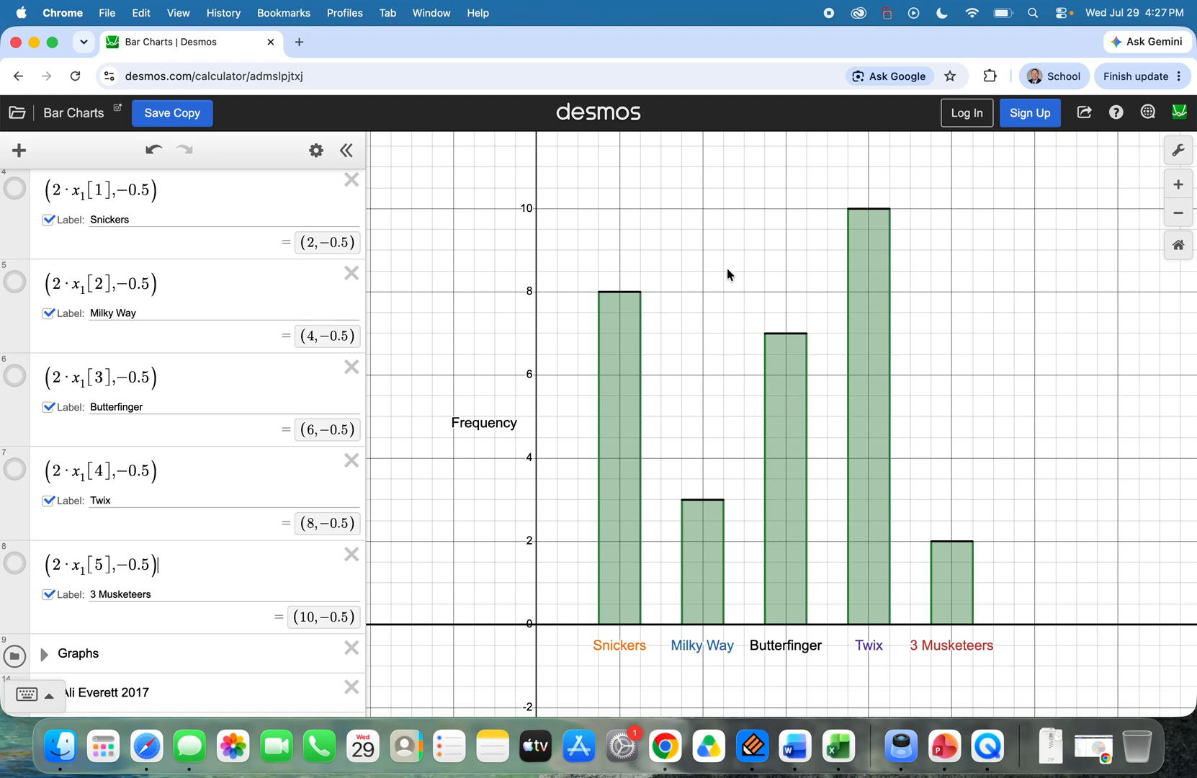
# Step: Add the point (10,12) in a new expression below the Frequency point and bring it into view on the graph
pyautogui.scroll(-5, 169, 605)
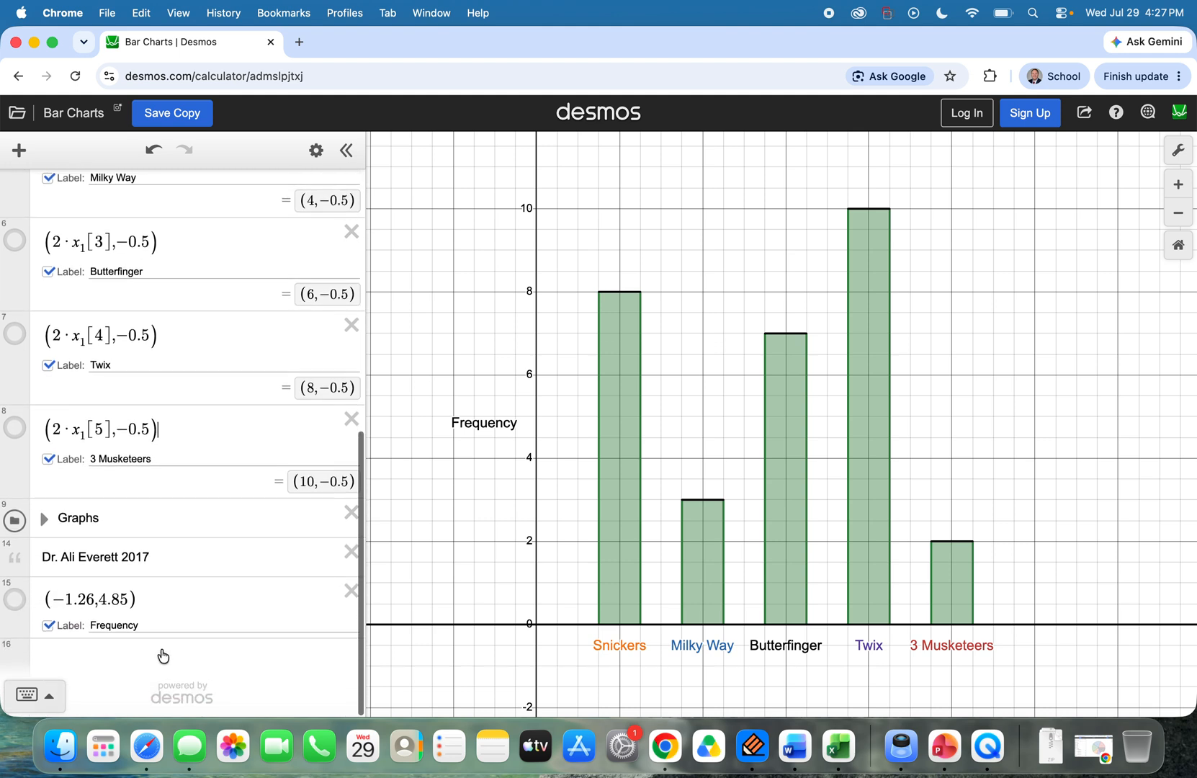
pyautogui.click(157, 653)
pyautogui.write('(')
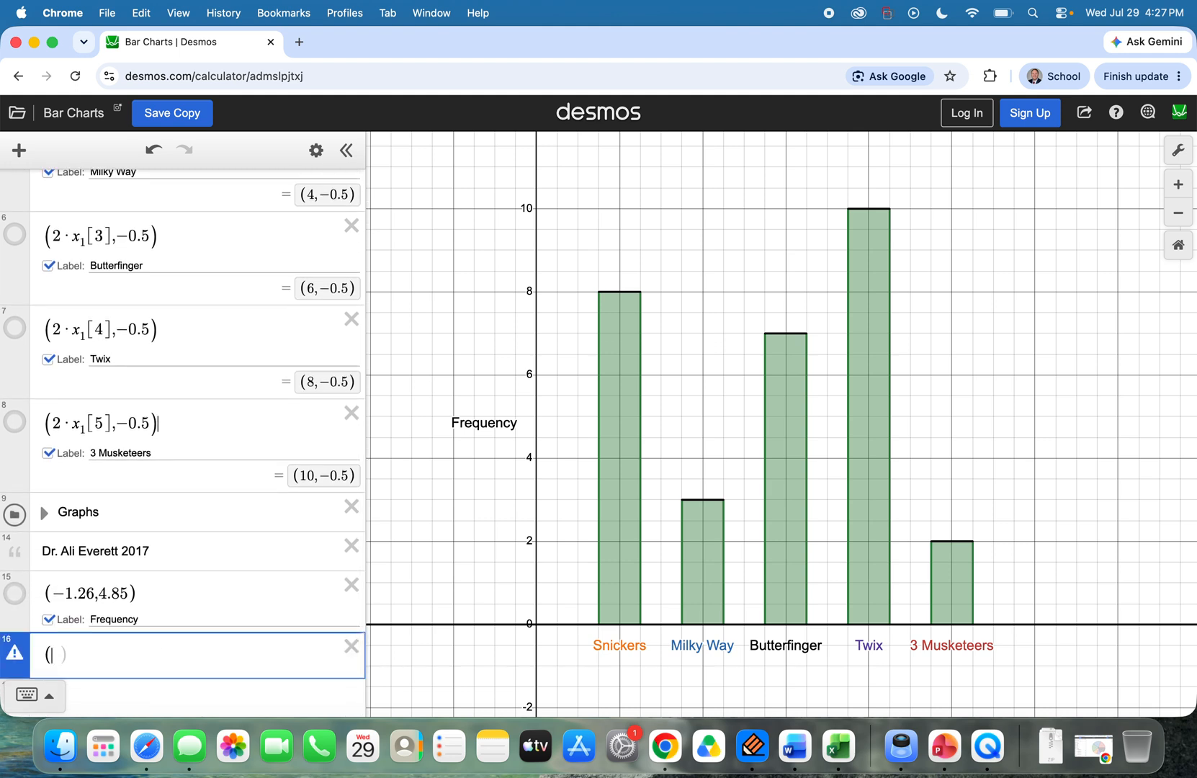
pyautogui.write('10,12')
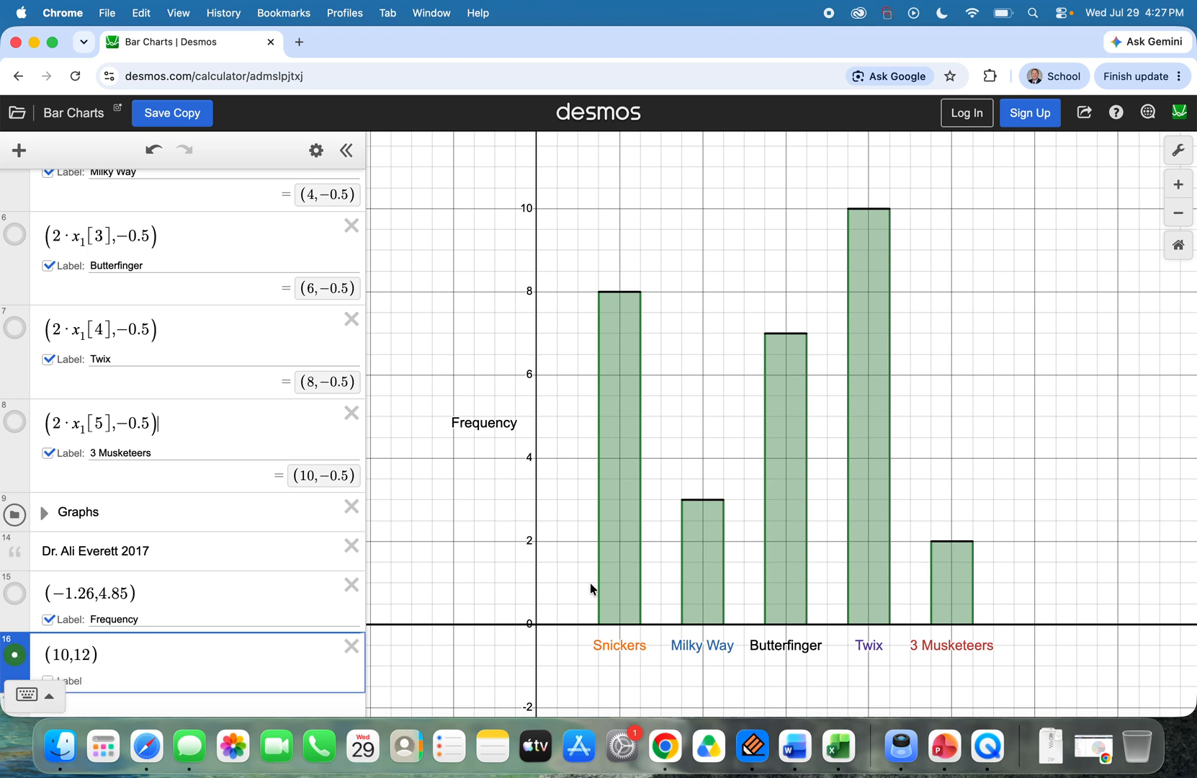
pyautogui.moveTo(738, 243)
pyautogui.mouseDown()
pyautogui.moveTo(738, 306)
pyautogui.moveTo(749, 258)
pyautogui.mouseUp()
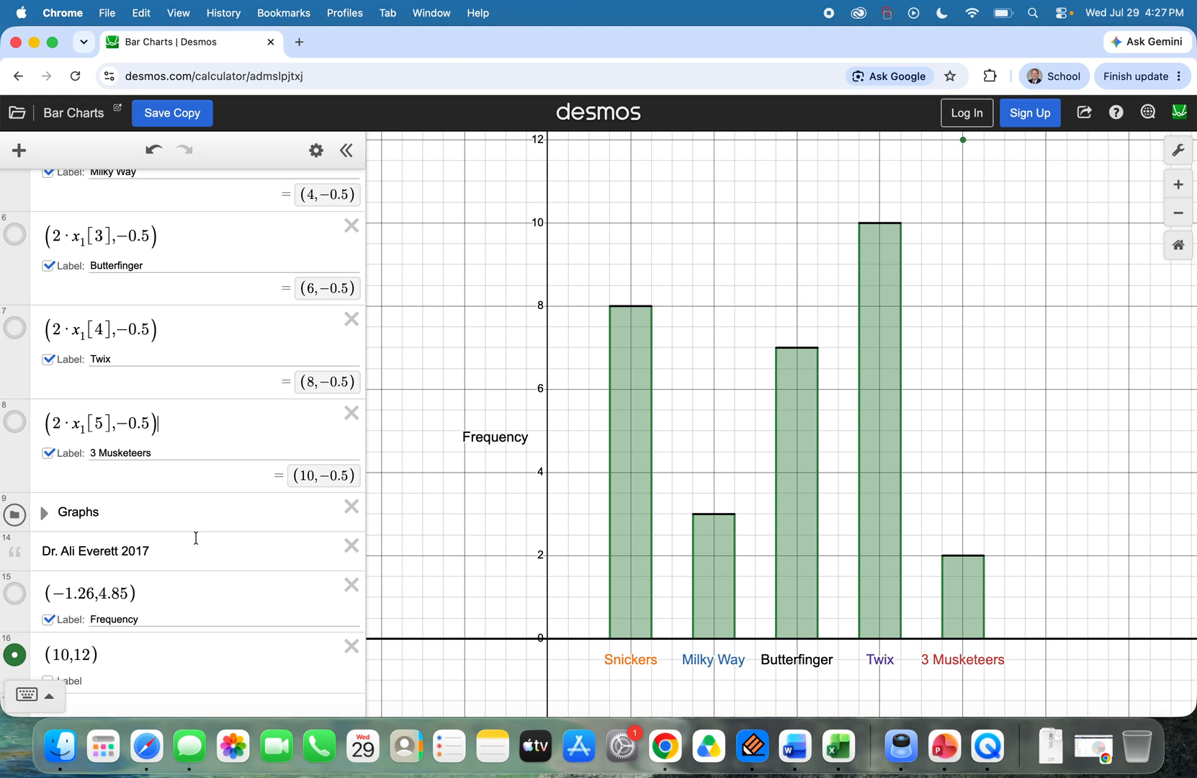
# Step: Change the coordinates of the newest point to (5,11)
pyautogui.click(72, 654)
pyautogui.press('BackSpace')
pyautogui.press('BackSpace')
pyautogui.write('5')
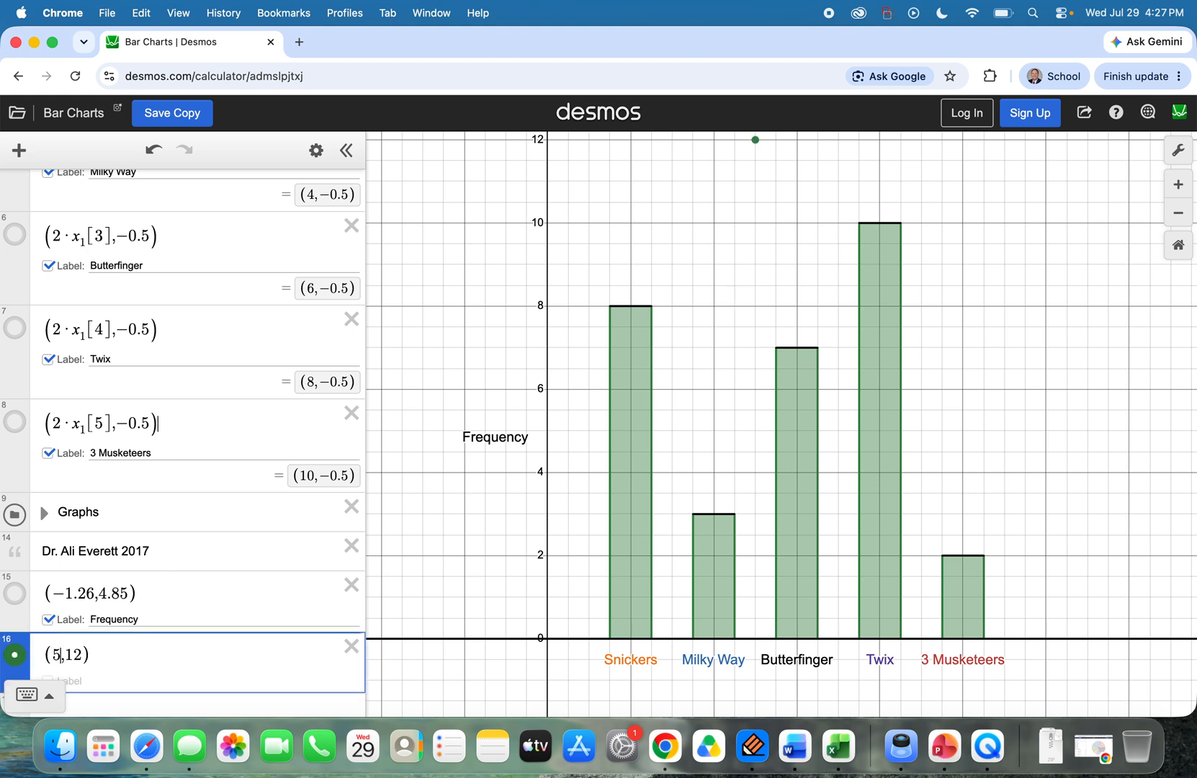
pyautogui.press('Delete')
pyautogui.write('1')
# Step: Turn on the label of the point (5,11) and set it to Candy Selected by Statistics Students
pyautogui.click(63, 678)
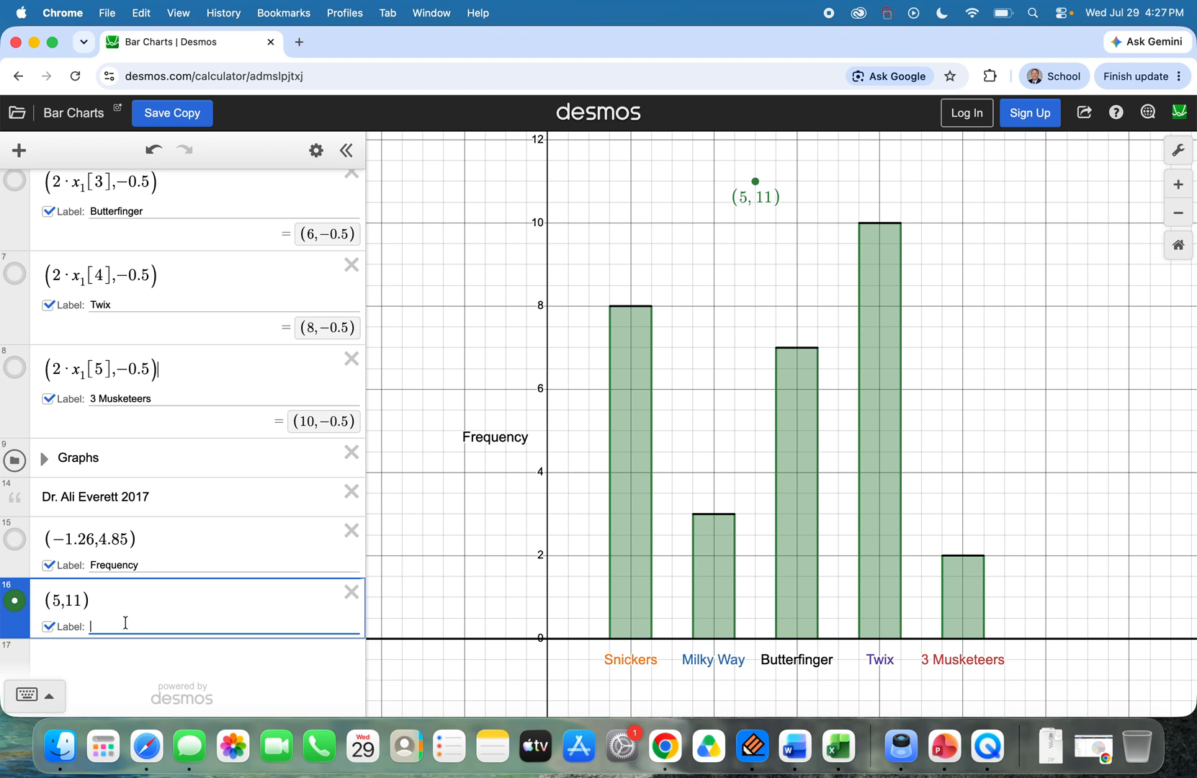
pyautogui.write('Candy Selet')
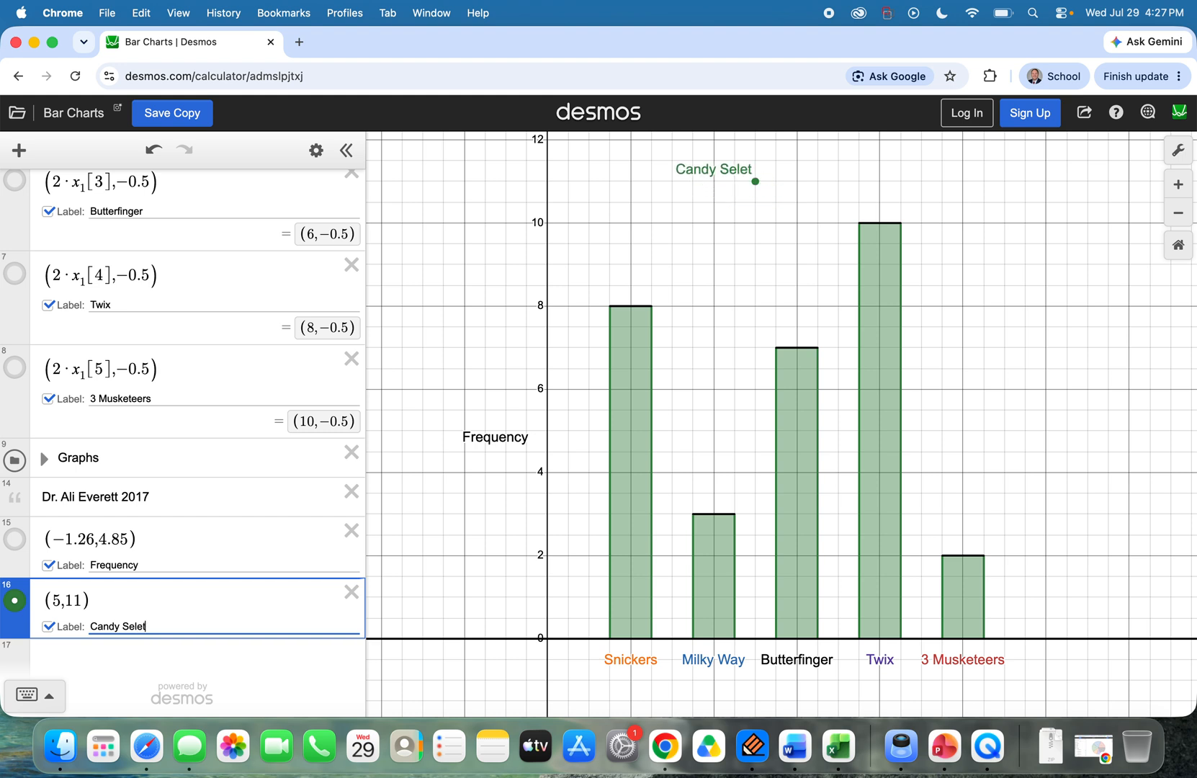
pyautogui.press('BackSpace')
pyautogui.write('cted by ')
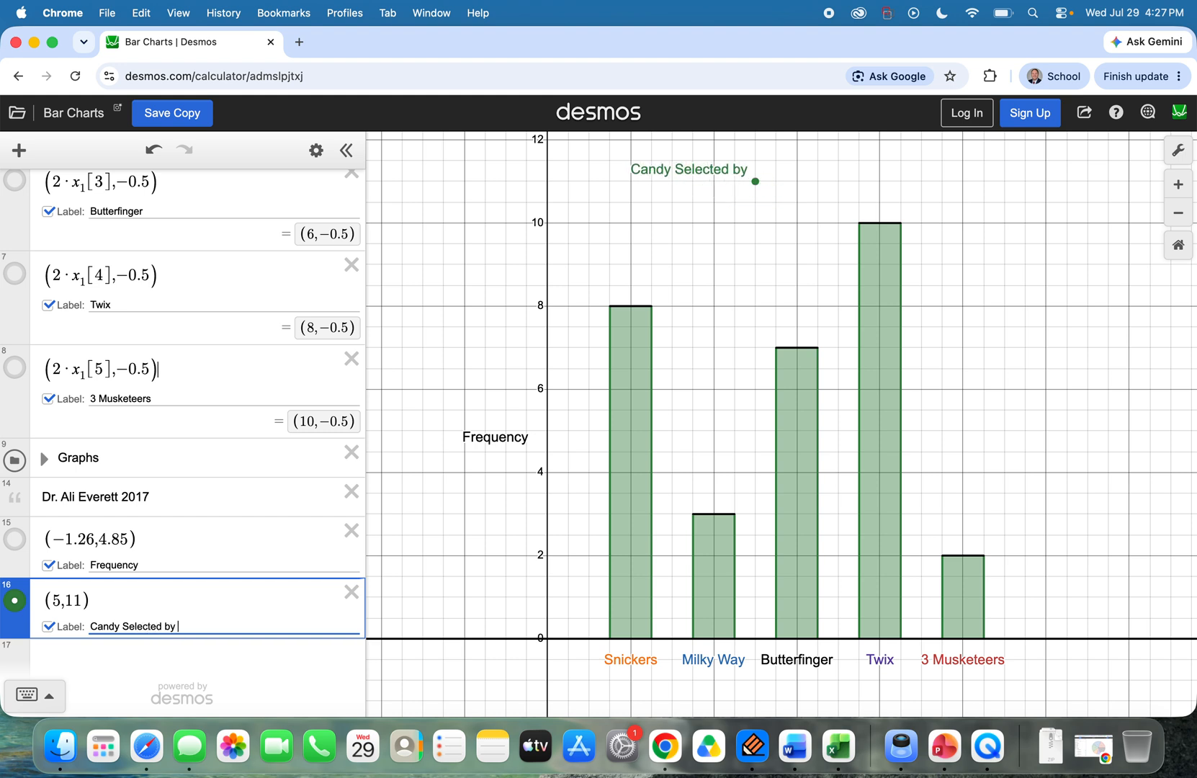
pyautogui.write('Stat')
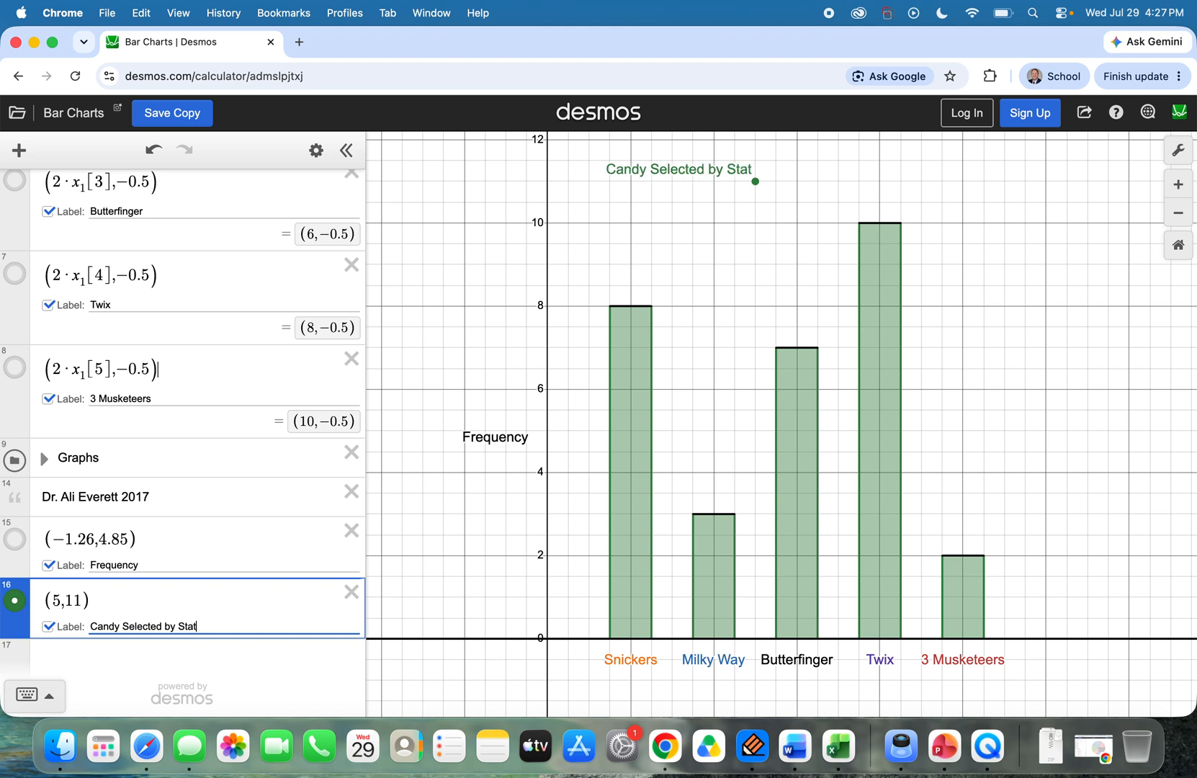
pyautogui.write('istics Students')
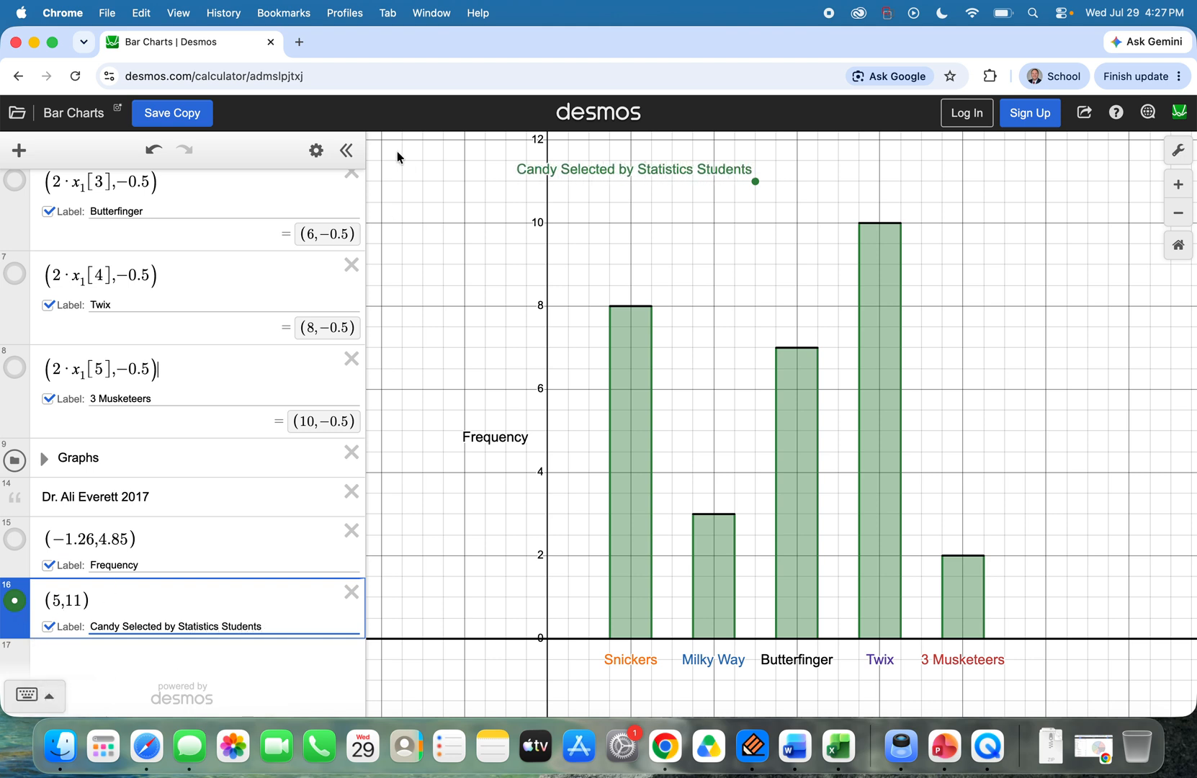
# Step: Enable dragging for the chart title's point and change its color to black
pyautogui.click(307, 155)
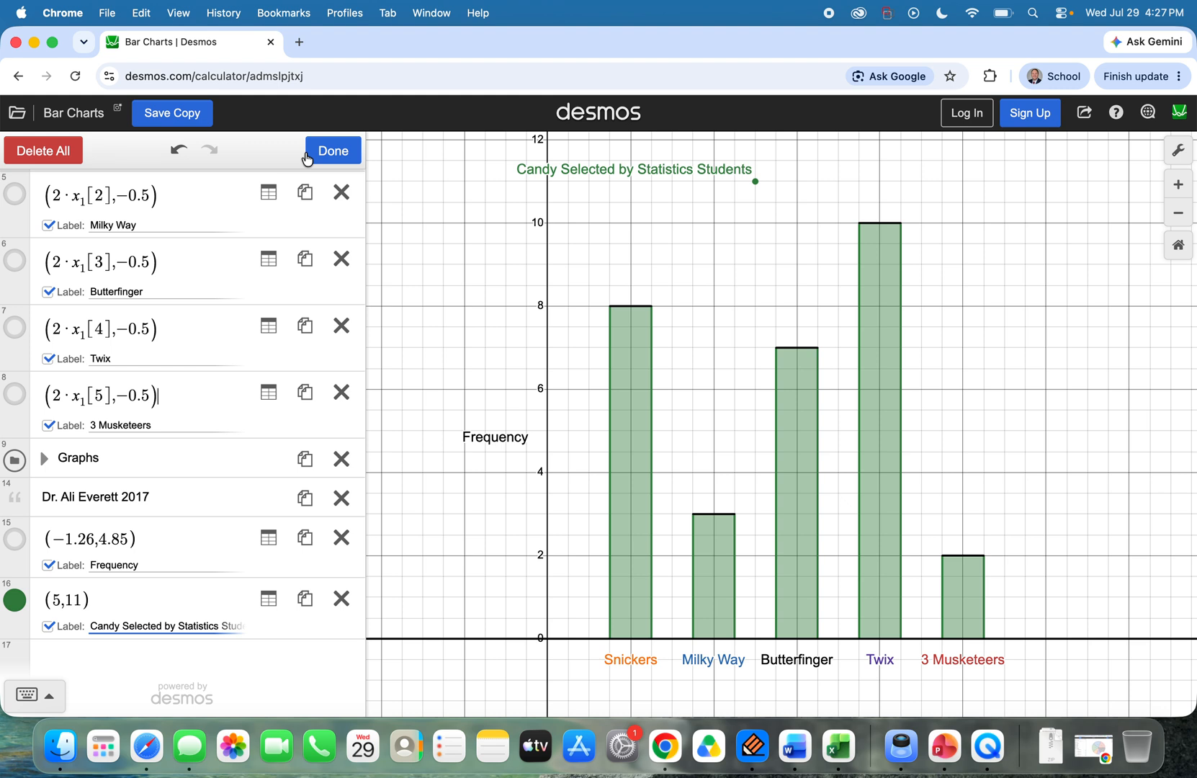
pyautogui.click(15, 599)
pyautogui.click(184, 663)
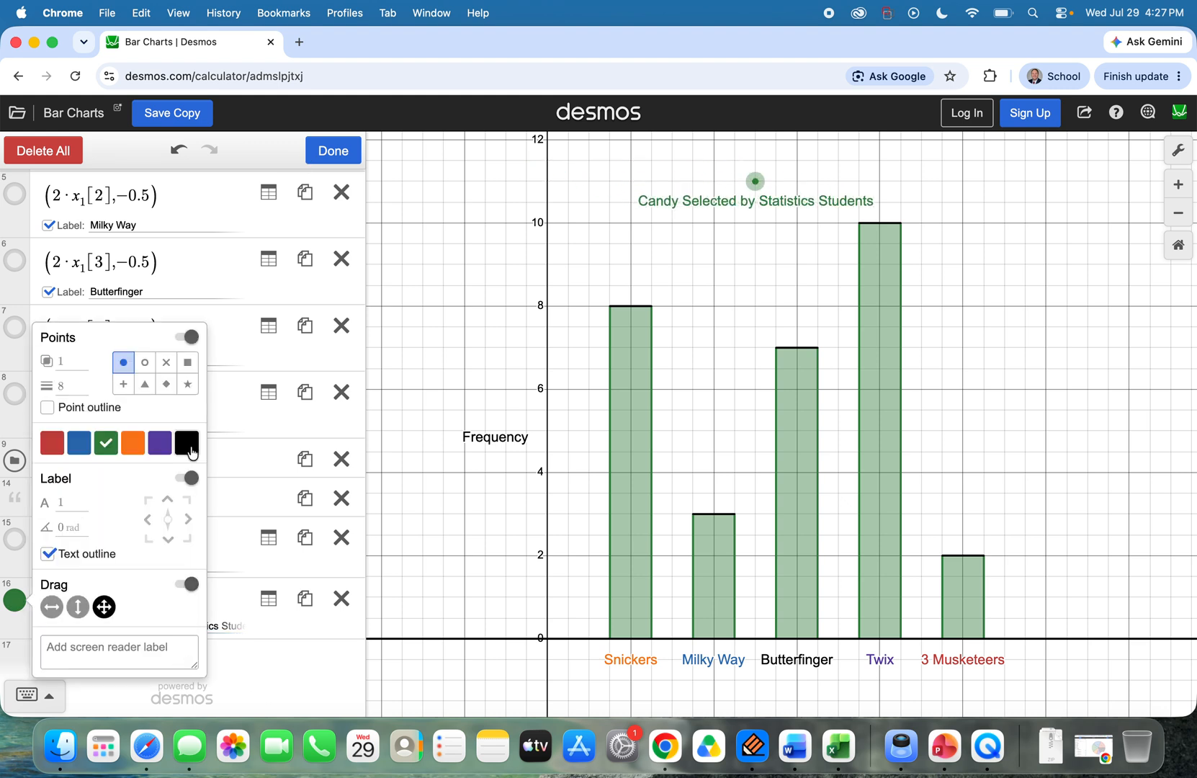
pyautogui.click(186, 442)
pyautogui.click(313, 702)
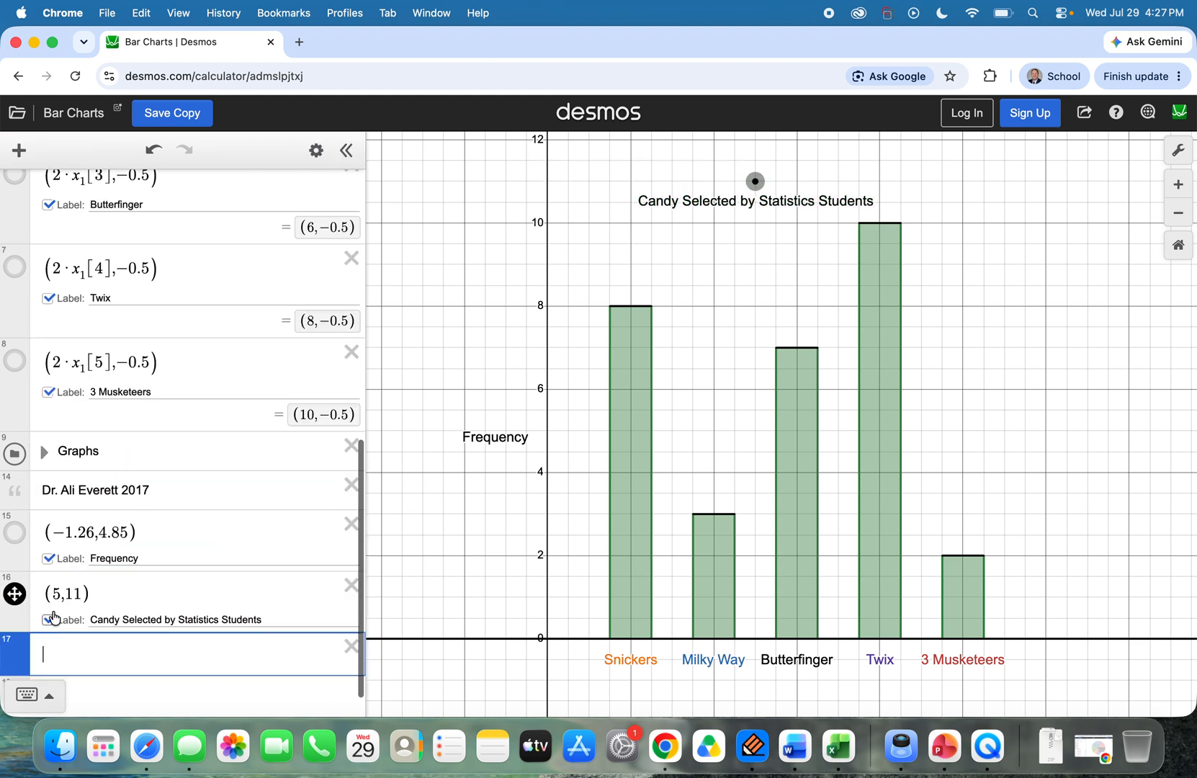
# Step: Hide the title point's marker and move the title on the graph to about (4.96,10.75)
pyautogui.click(15, 593)
pyautogui.moveTo(777, 182); pyautogui.dragTo(704, 197)
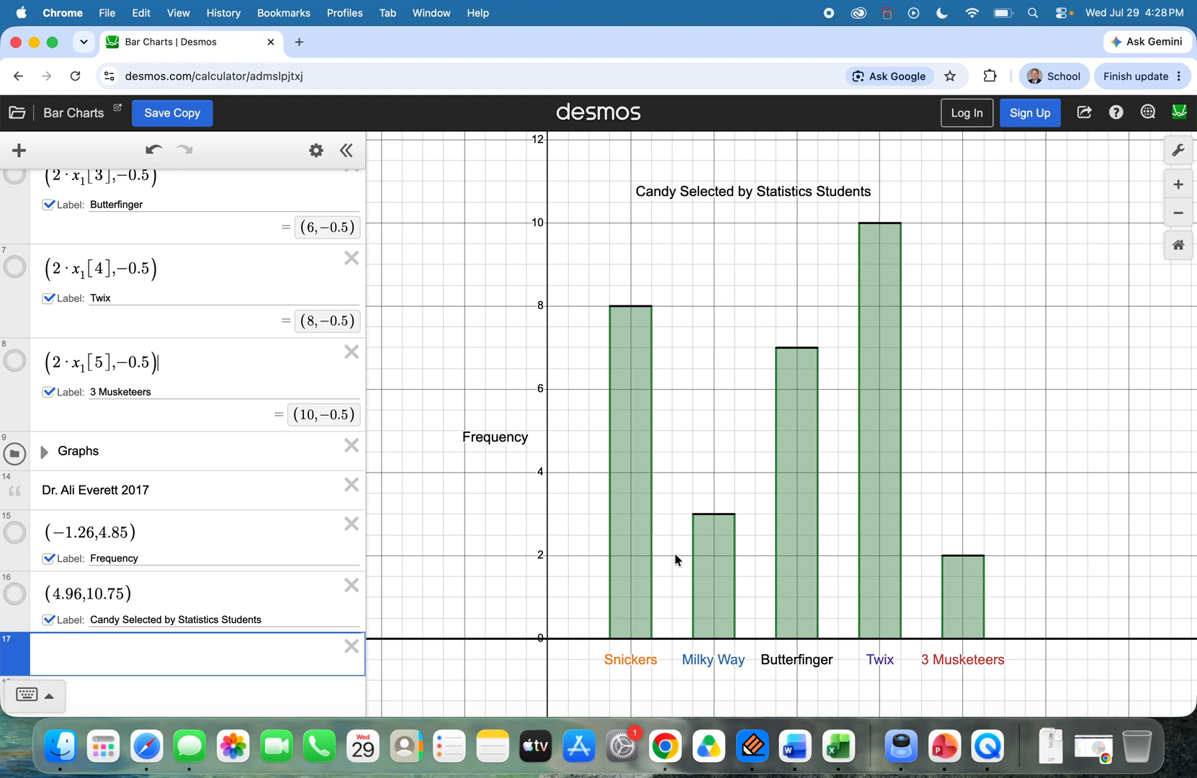
# Step: Add a sixth row to the frequency table with x value 6 and frequency 5
pyautogui.scroll(10, 174, 476)
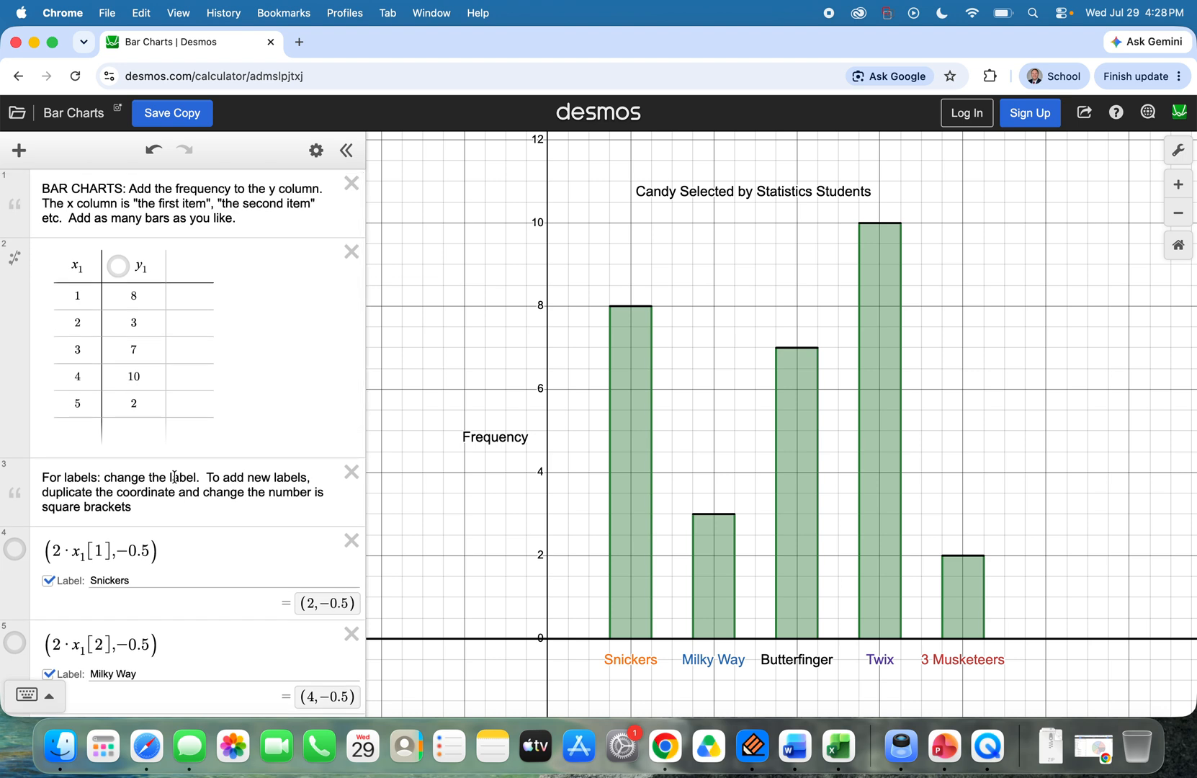
pyautogui.scroll(-1, 252, 475)
pyautogui.scroll(1, 273, 492)
pyautogui.click(78, 432)
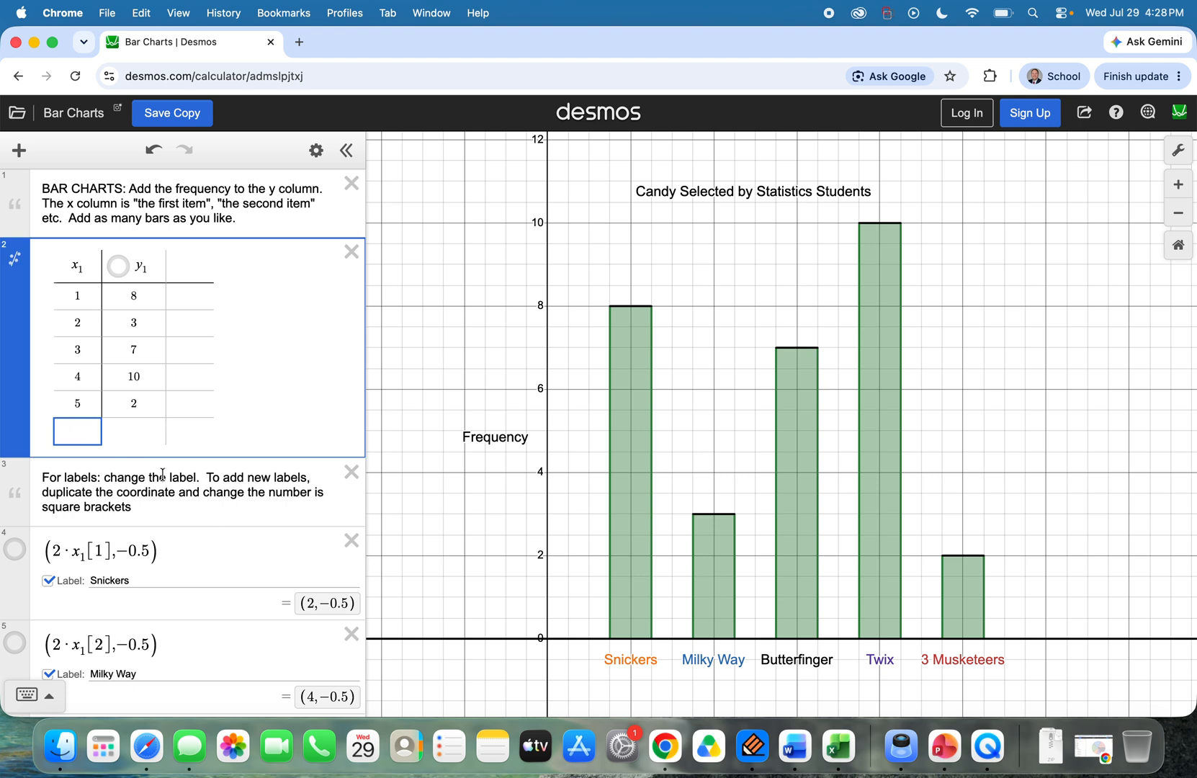
pyautogui.write('6')
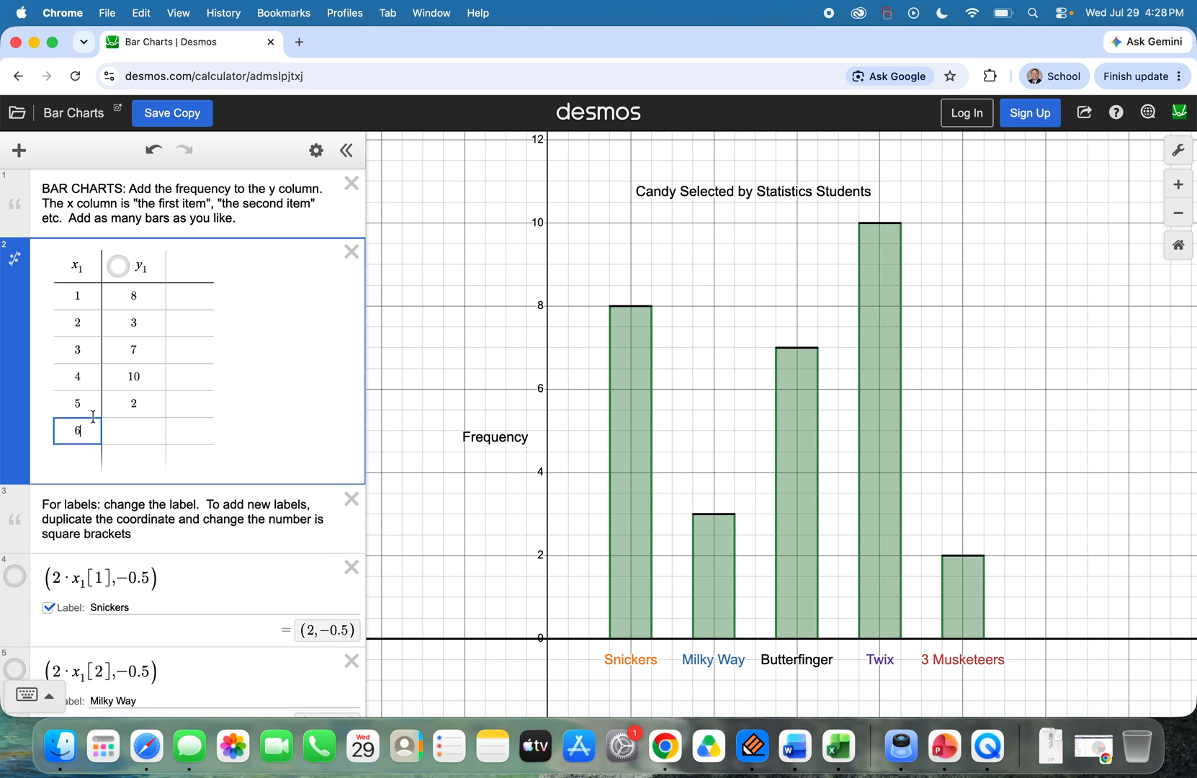
pyautogui.click(149, 437)
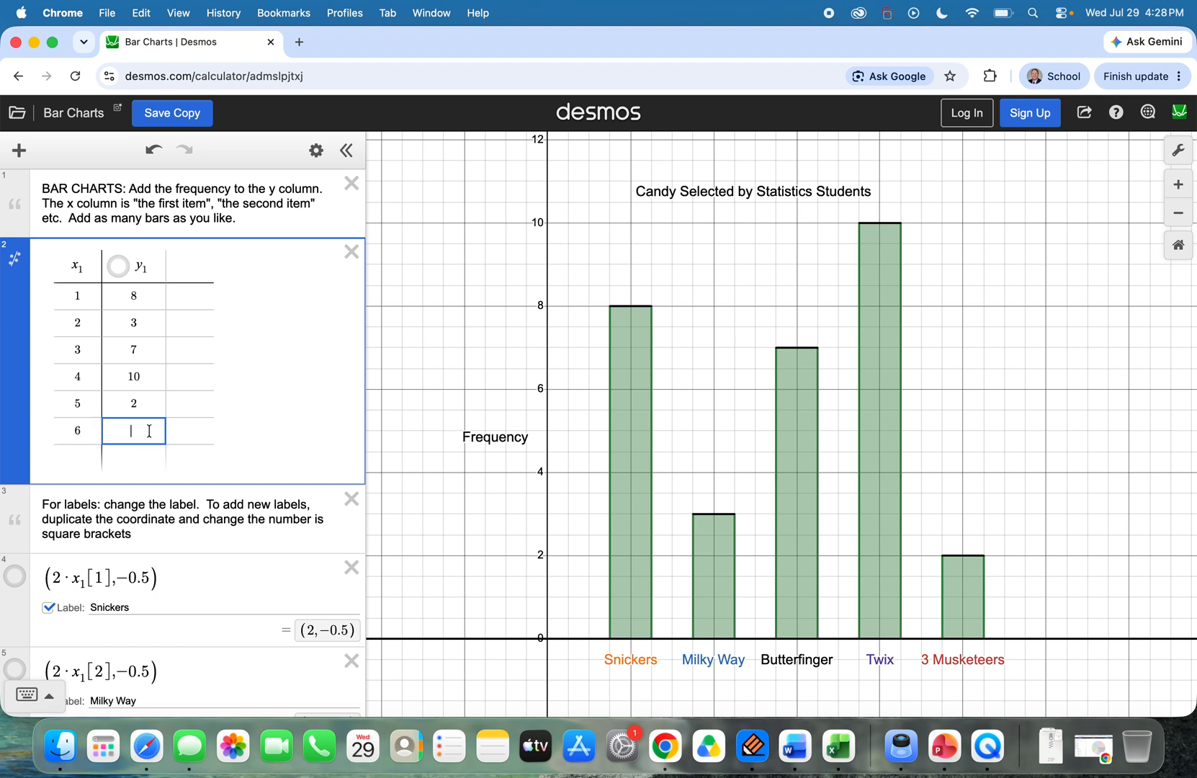
pyautogui.write('5')
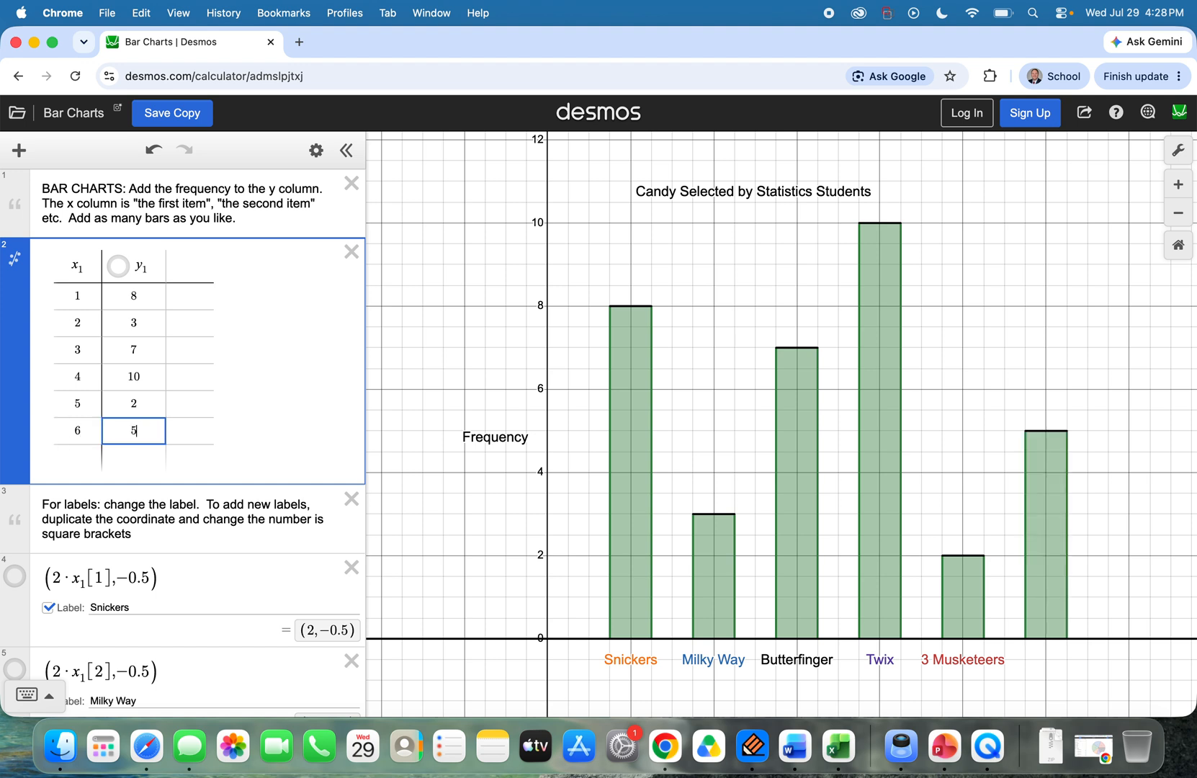
# Step: Duplicate the 3 Musketeers label point and change the copy's bracket number to 6
pyautogui.scroll(-5, 275, 395)
pyautogui.scroll(-5, 274, 395)
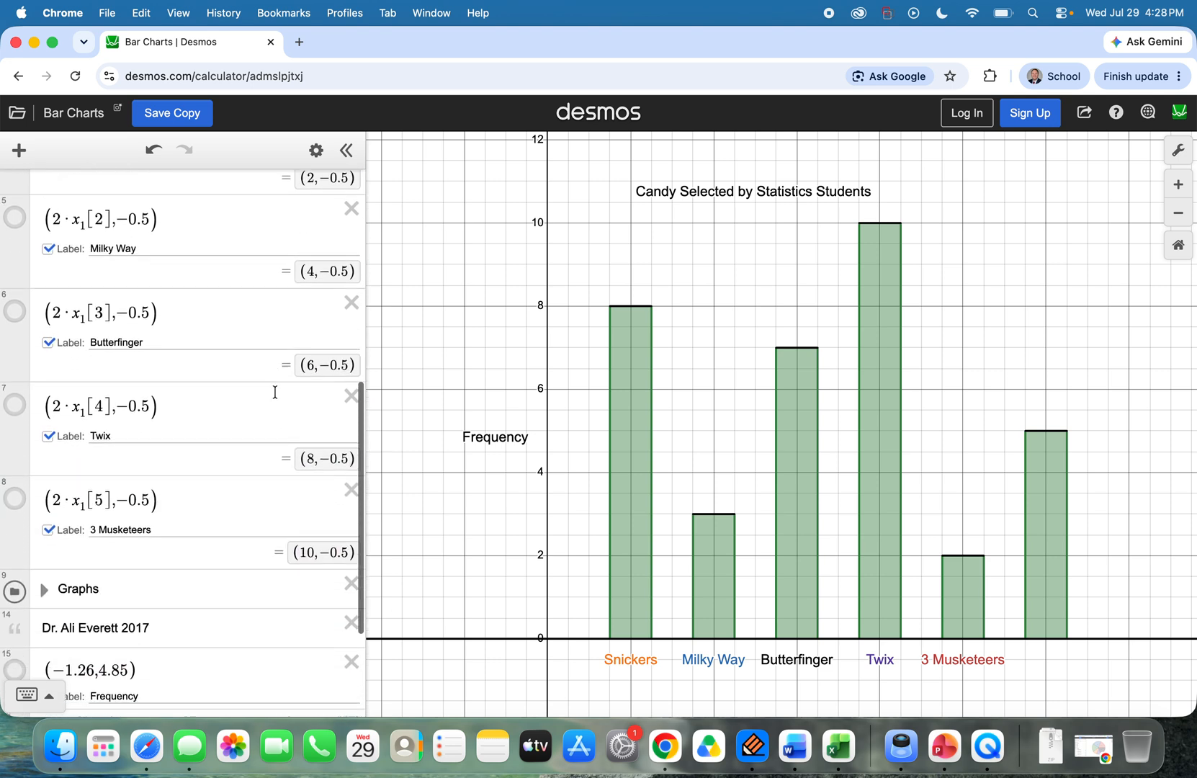
pyautogui.click(317, 150)
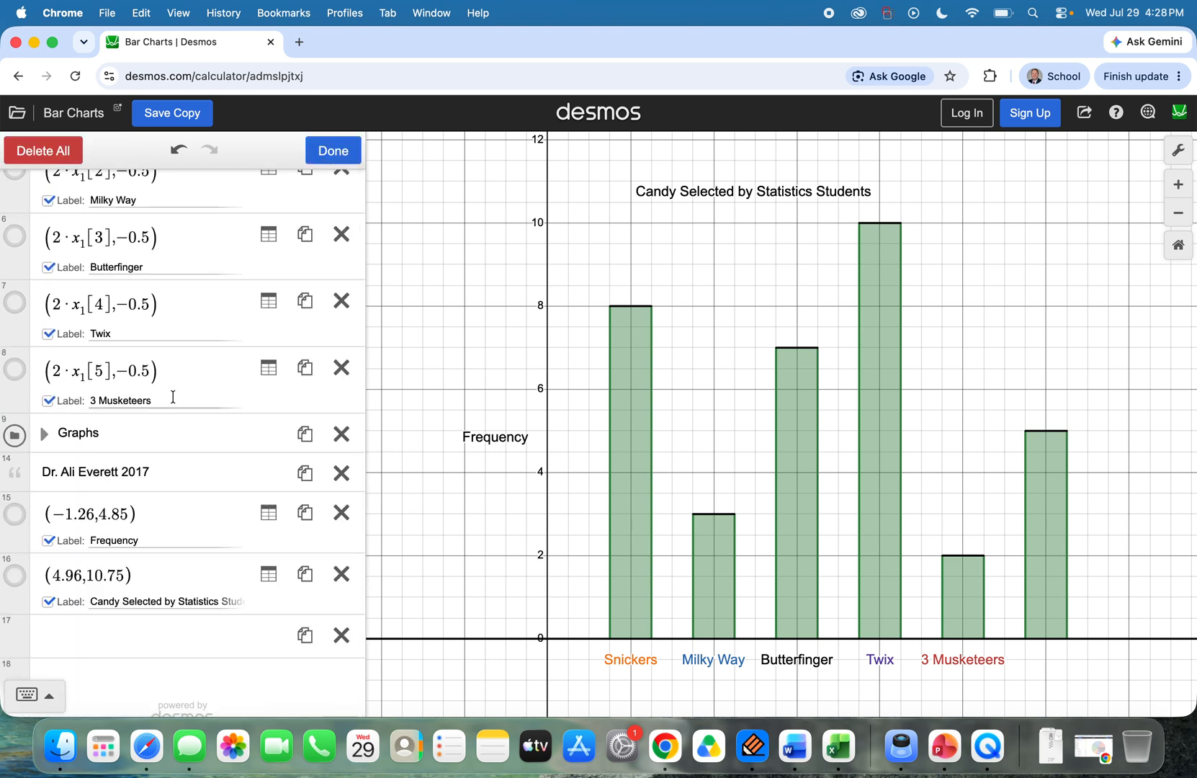
pyautogui.scroll(-1, 180, 432)
pyautogui.scroll(2, 169, 371)
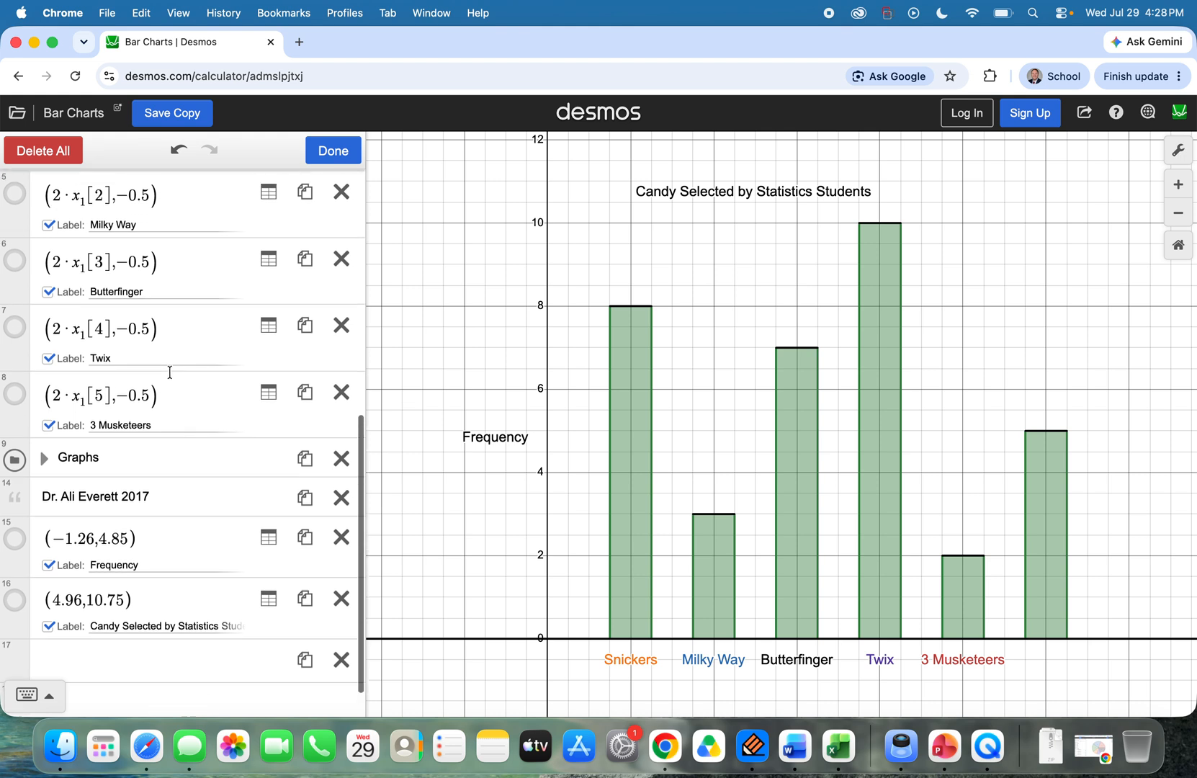
pyautogui.click(305, 369)
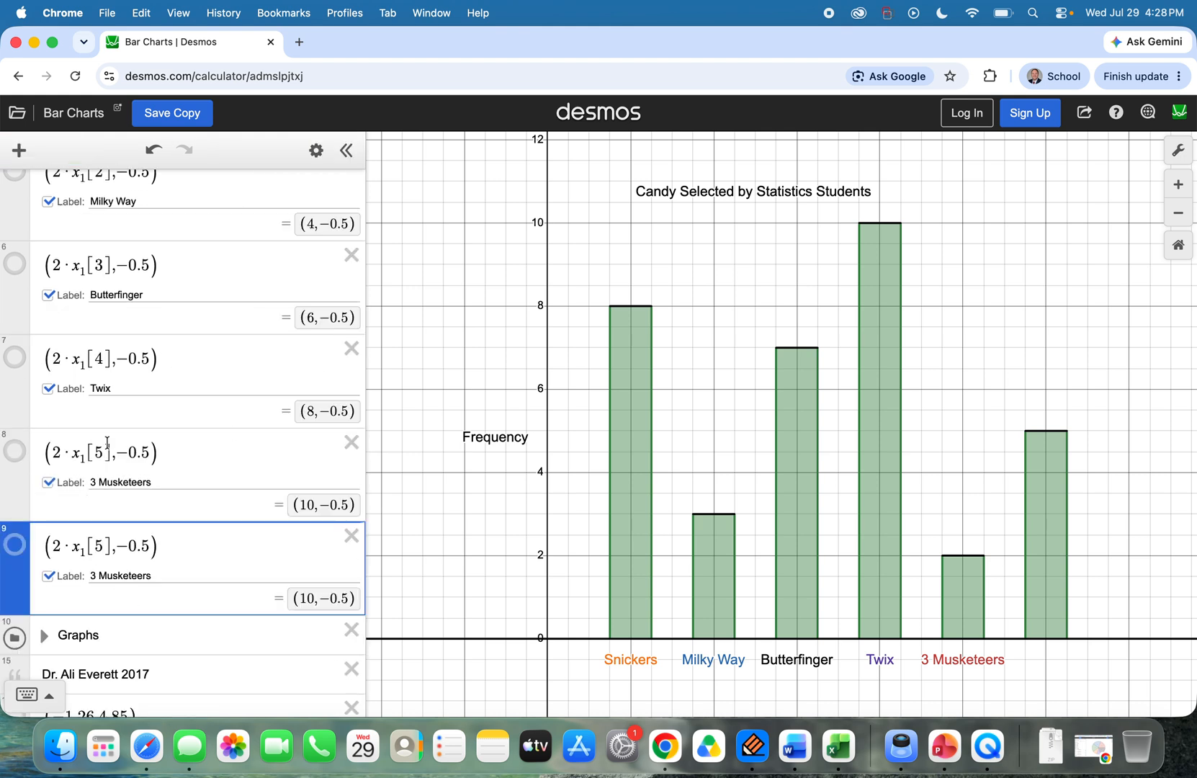
pyautogui.press('BackSpace')
pyautogui.write('6')
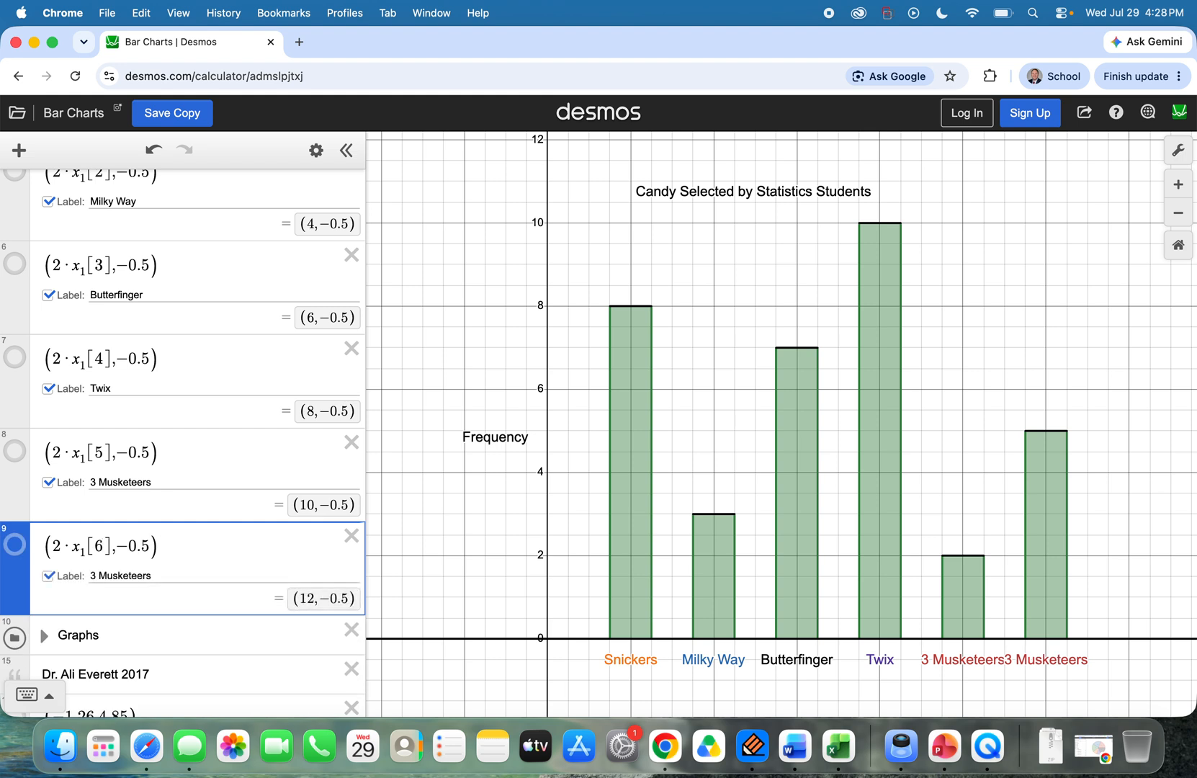
# Step: Rename the label of the duplicated sixth point to M&Ms
pyautogui.moveTo(152, 575); pyautogui.dragTo(72, 581)
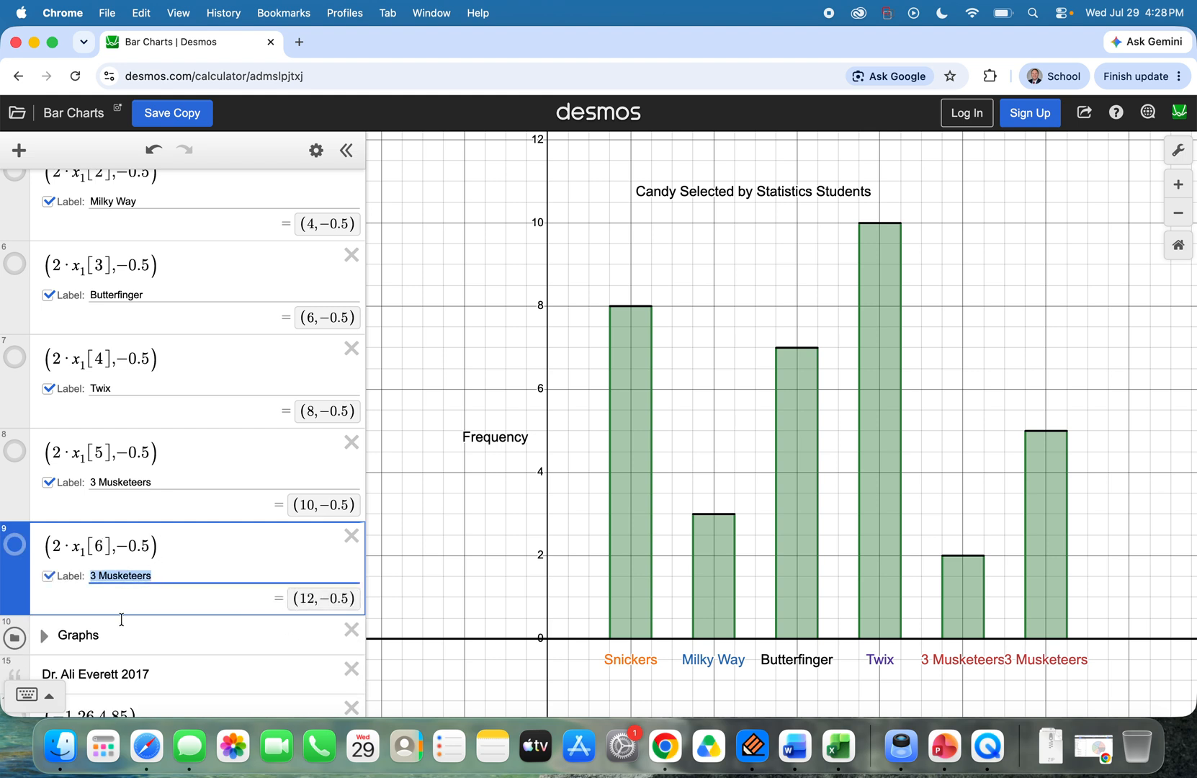
pyautogui.write('M &')
pyautogui.press('BackSpace')
pyautogui.press('BackSpace')
pyautogui.write('&Ms')
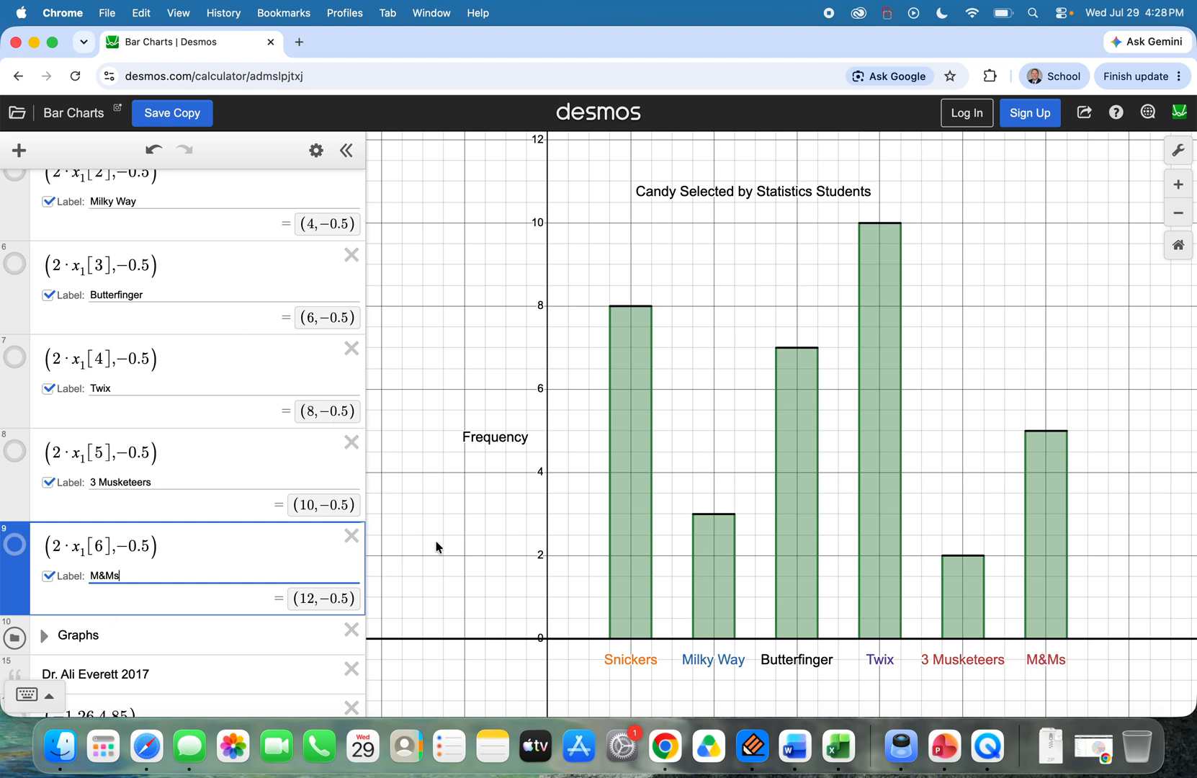
# Step: Change the color of the M&Ms label to green and leave the list's edit mode
pyautogui.click(316, 149)
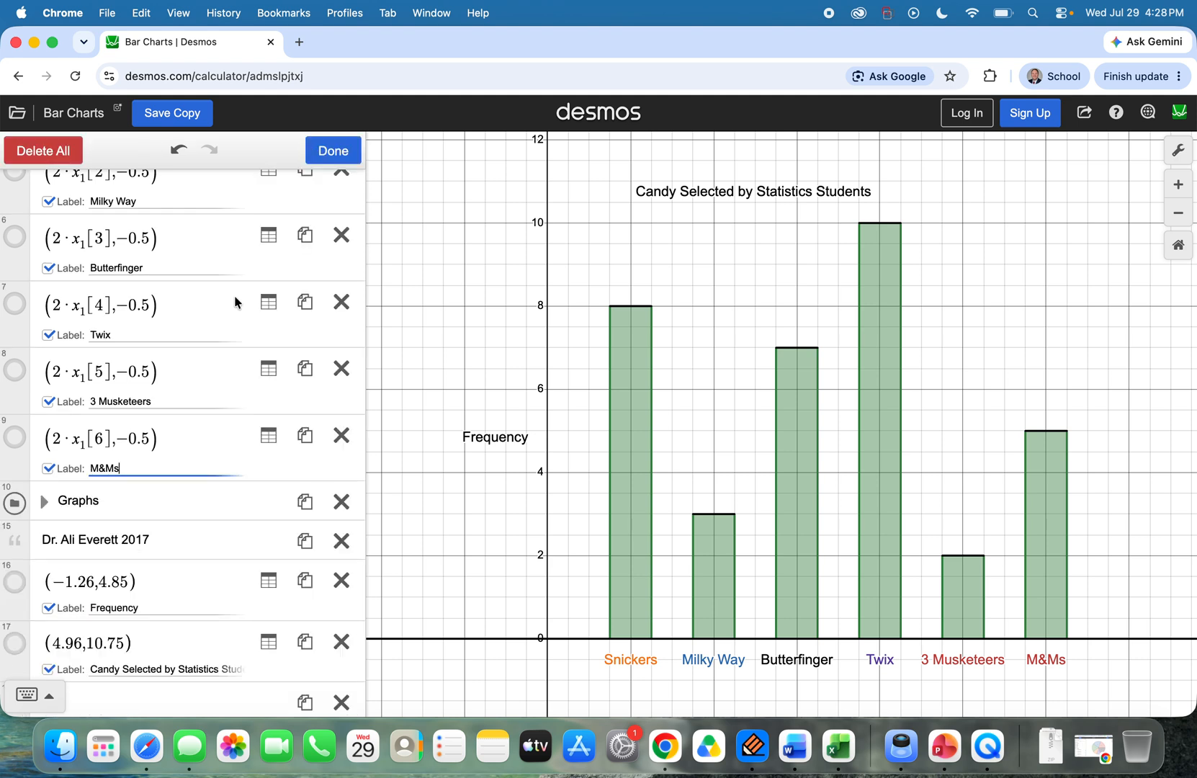
pyautogui.scroll(-2, 40, 547)
pyautogui.click(15, 362)
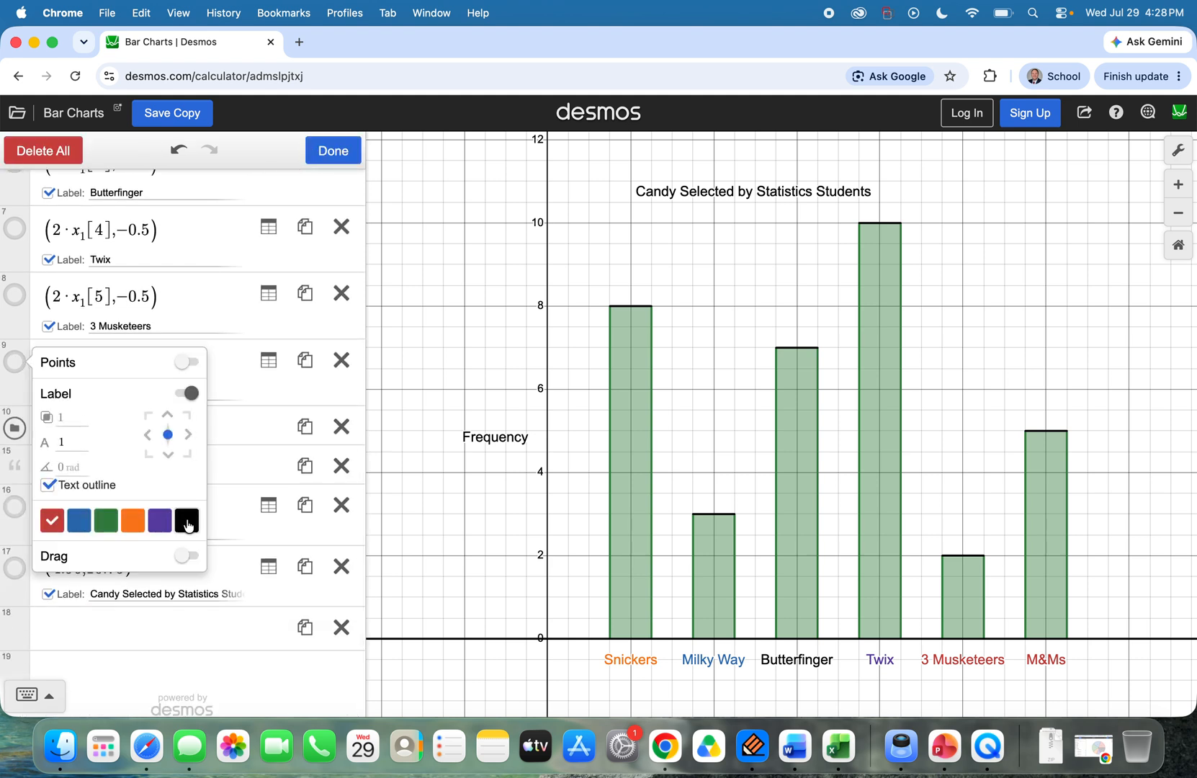
pyautogui.click(106, 526)
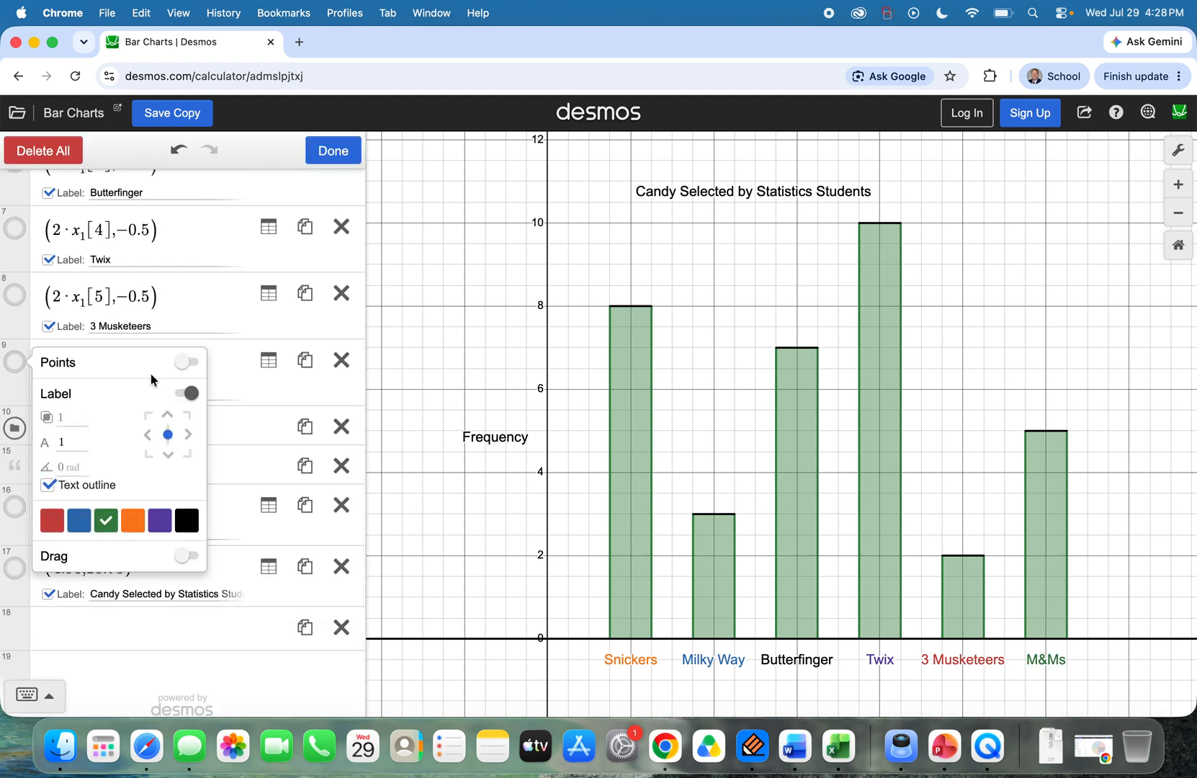
pyautogui.click(238, 375)
pyautogui.scroll(-3, 209, 545)
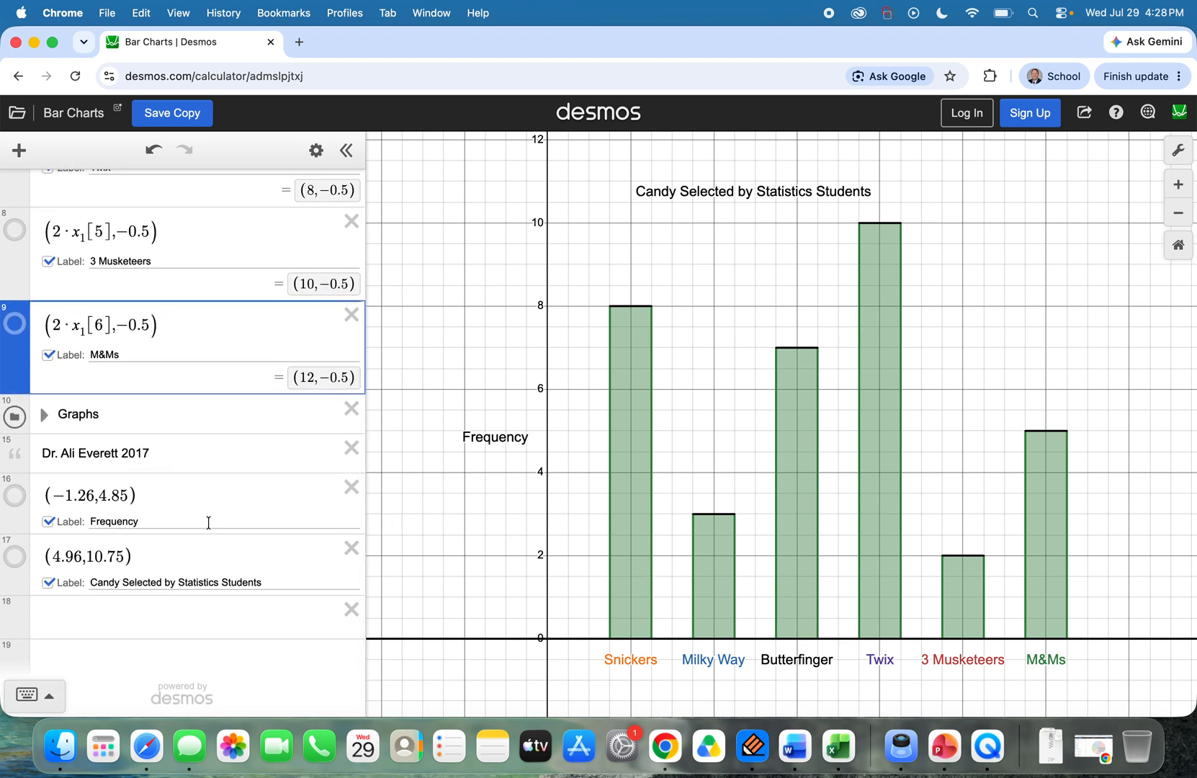
# Step: Move the chart title on the graph to about (7.23,10.7), centering it over the six bars
pyautogui.scroll(4, 229, 533)
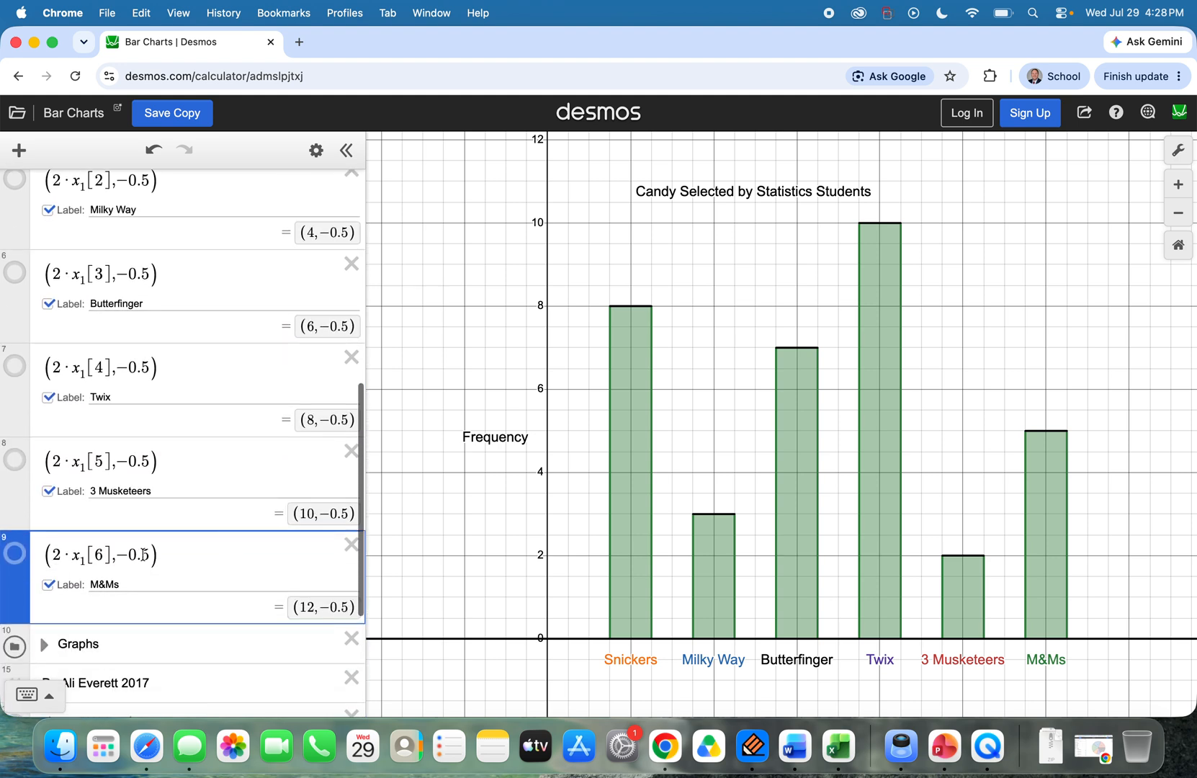
pyautogui.scroll(-4, 211, 591)
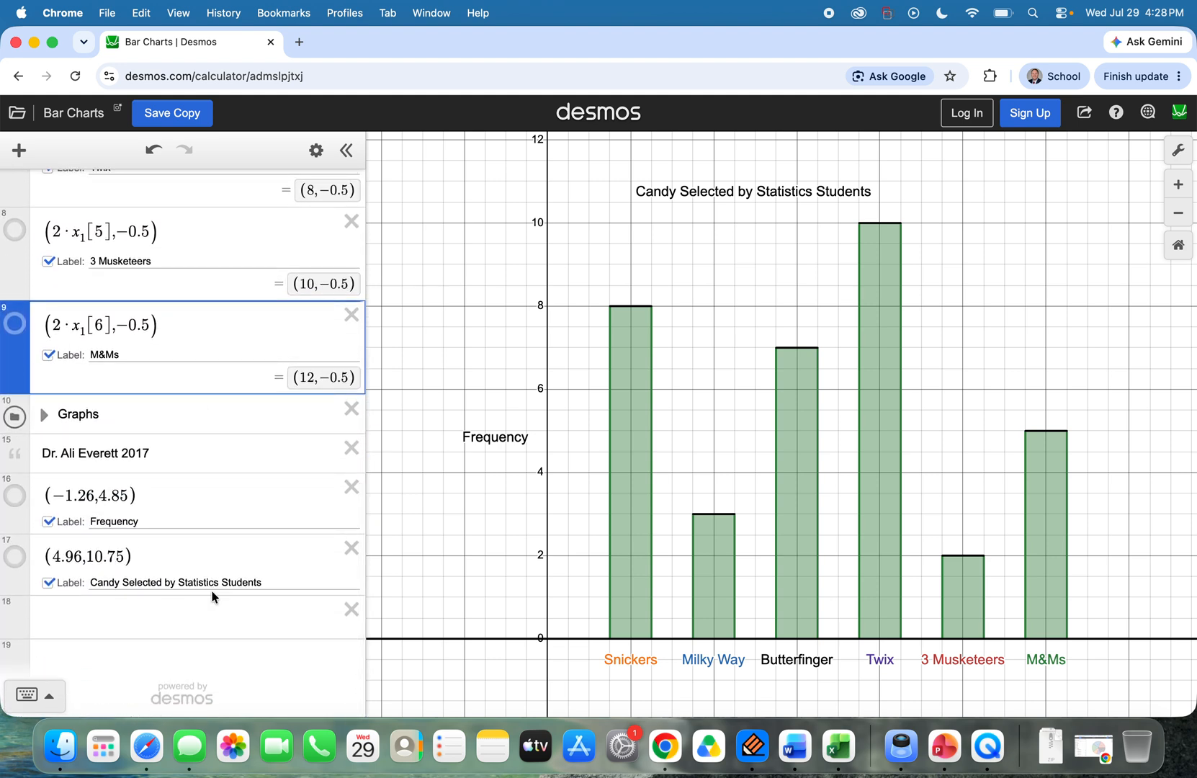
pyautogui.scroll(2, 235, 583)
pyautogui.scroll(-2, 235, 582)
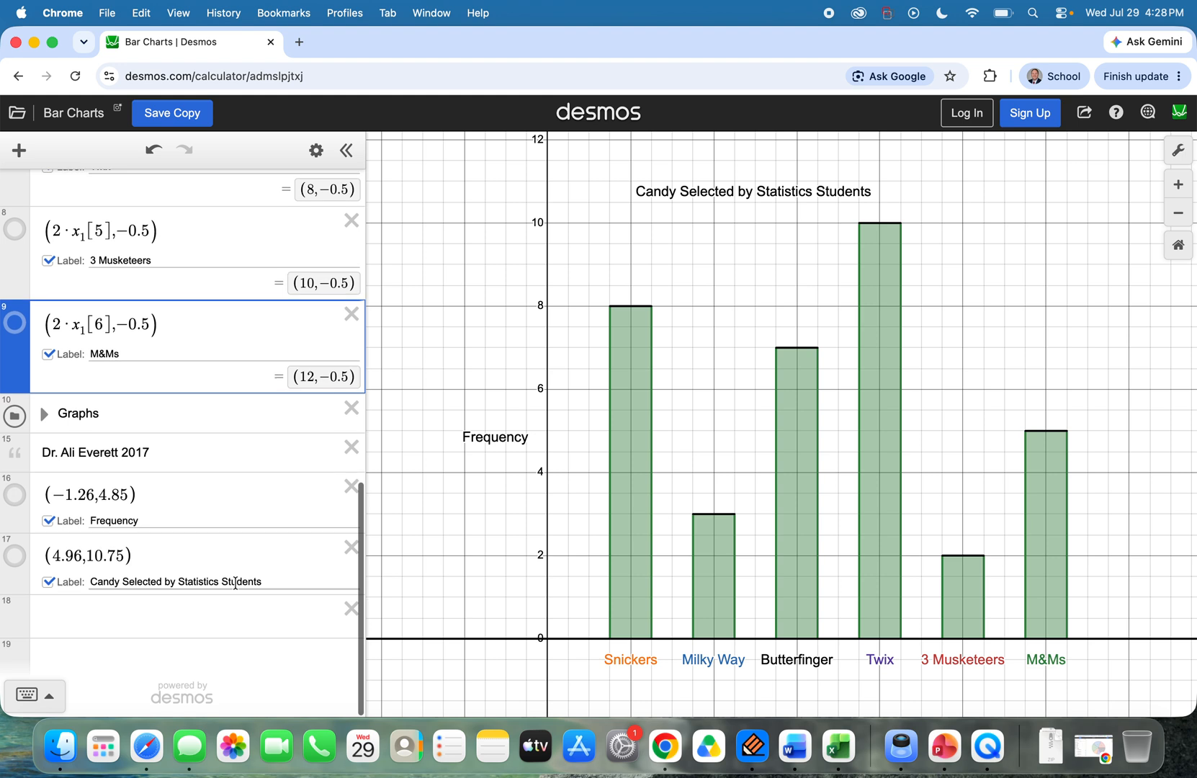
pyautogui.moveTo(803, 195); pyautogui.dragTo(898, 198)
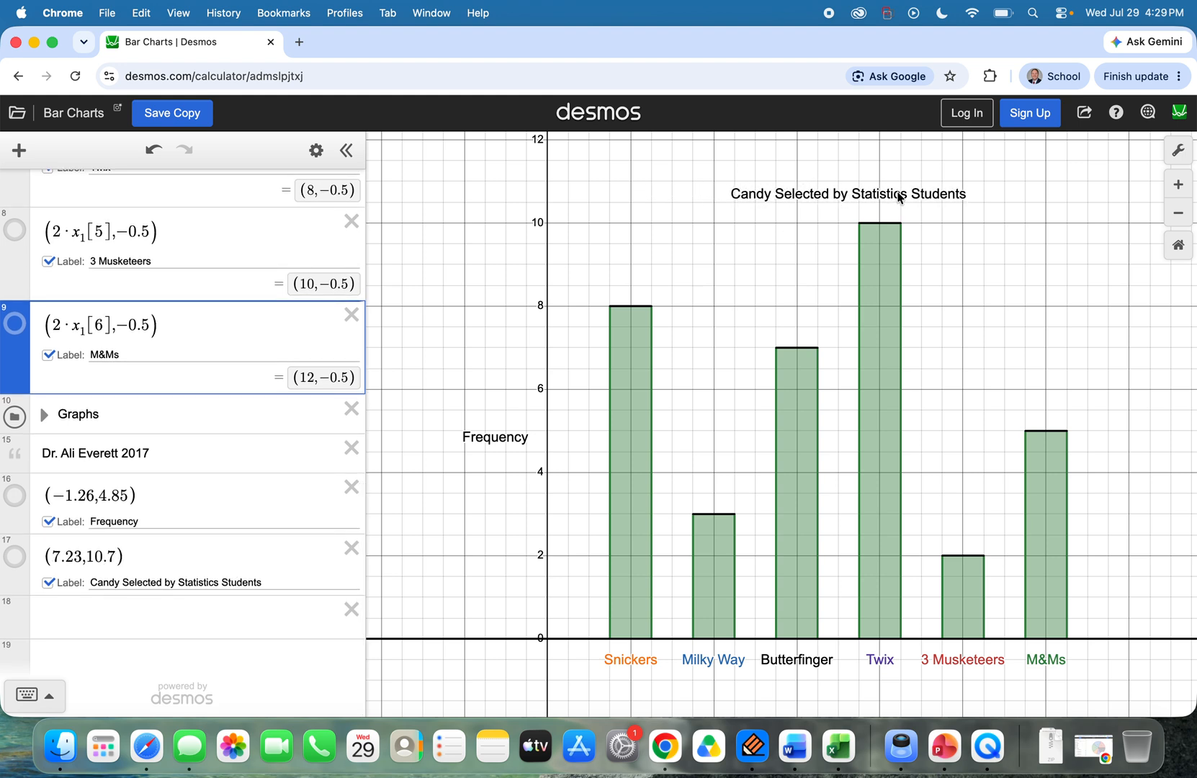
# Step: Expand the Graphs folder and show the editing options of the expression list
pyautogui.scroll(10, 308, 395)
pyautogui.scroll(-5, 207, 444)
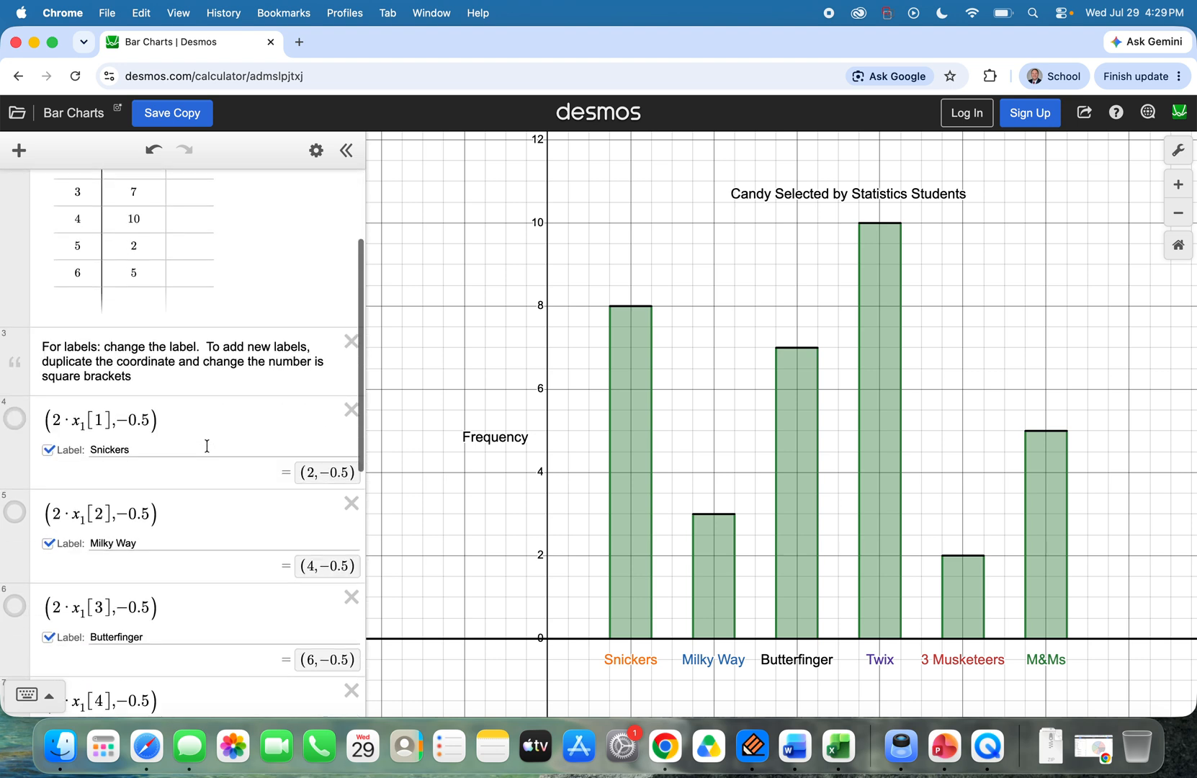
pyautogui.scroll(-4, 206, 445)
pyautogui.click(219, 484)
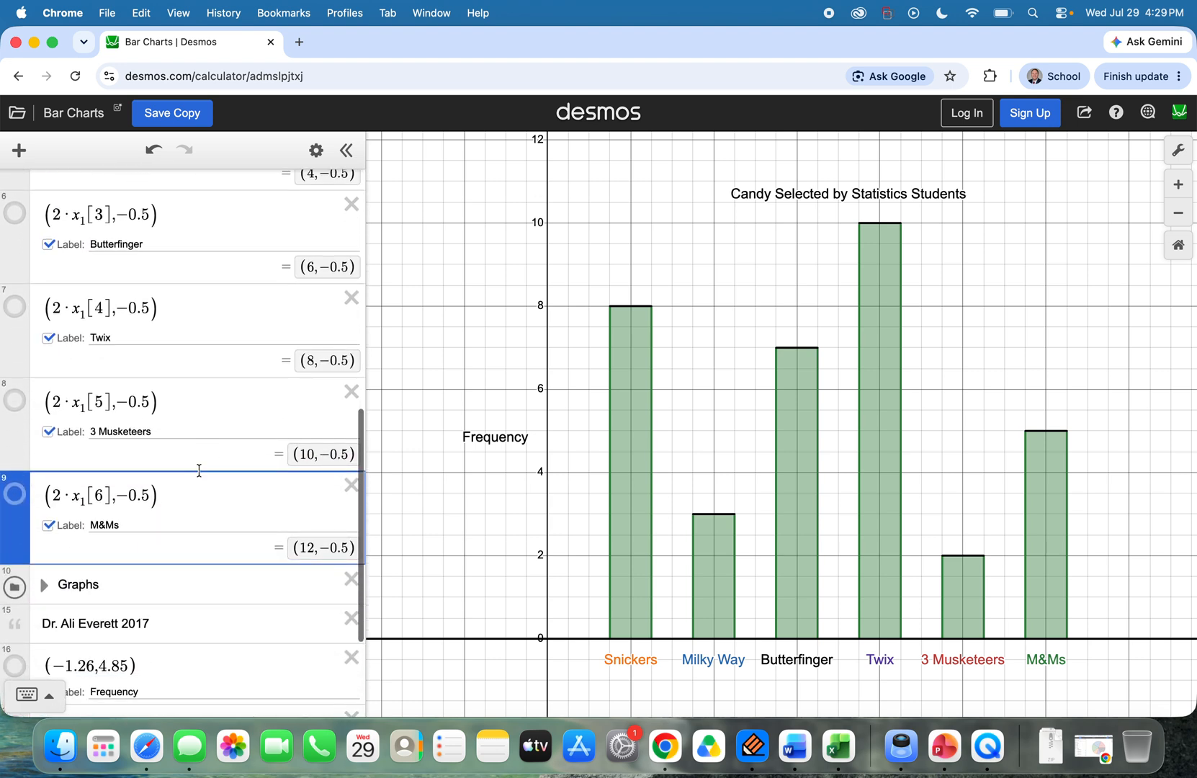
pyautogui.scroll(-3, 219, 484)
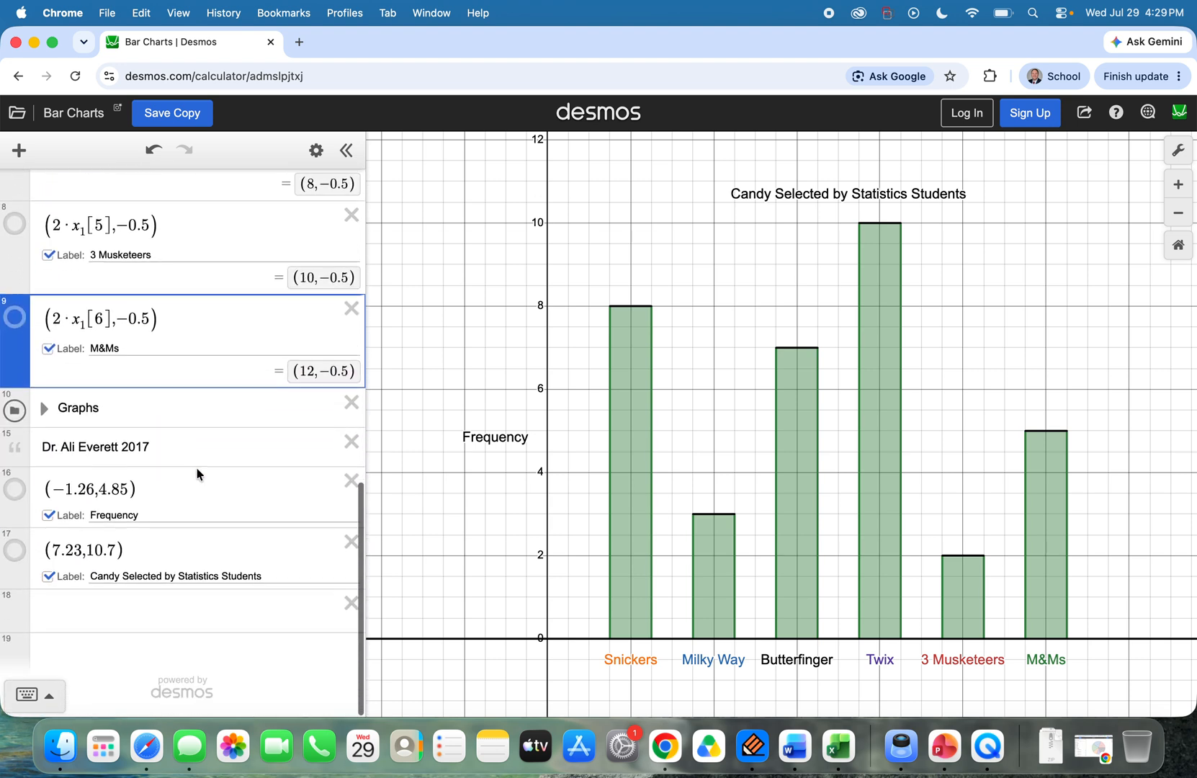
pyautogui.click(44, 415)
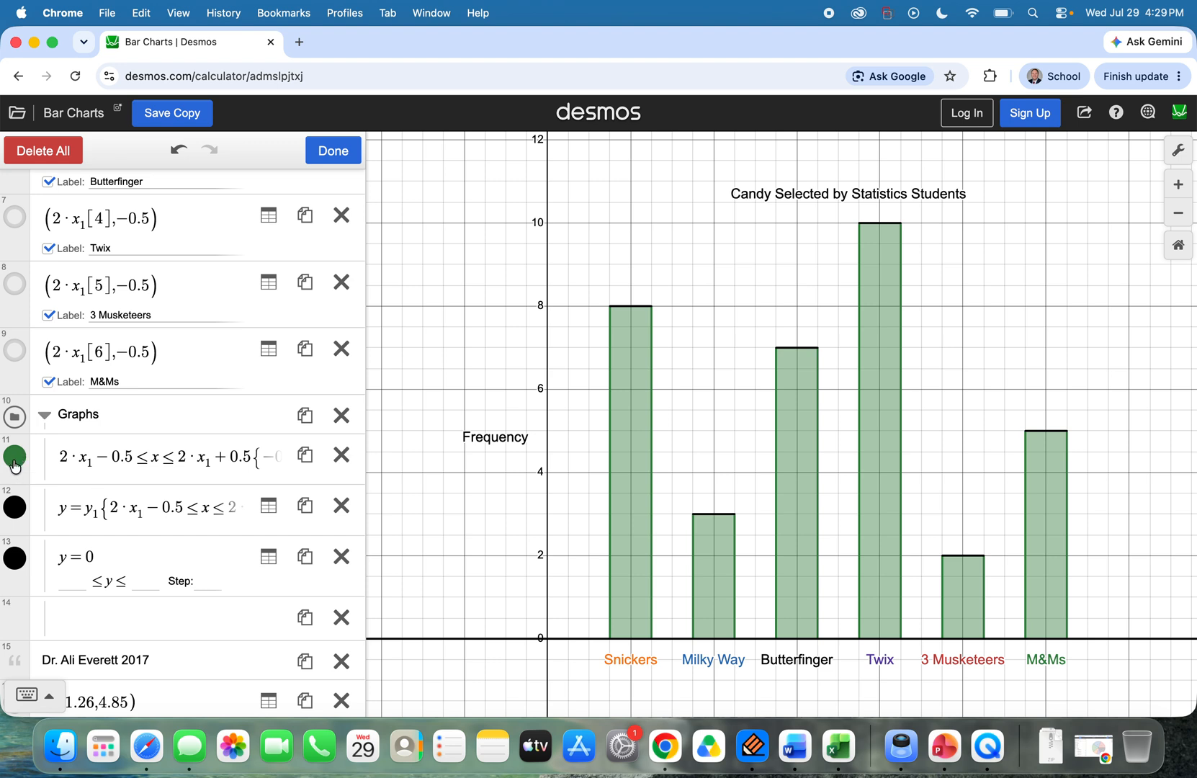
# Step: Set the bars' top lines to green, and try purple on the y=0 line before returning it to black
pyautogui.click(21, 508)
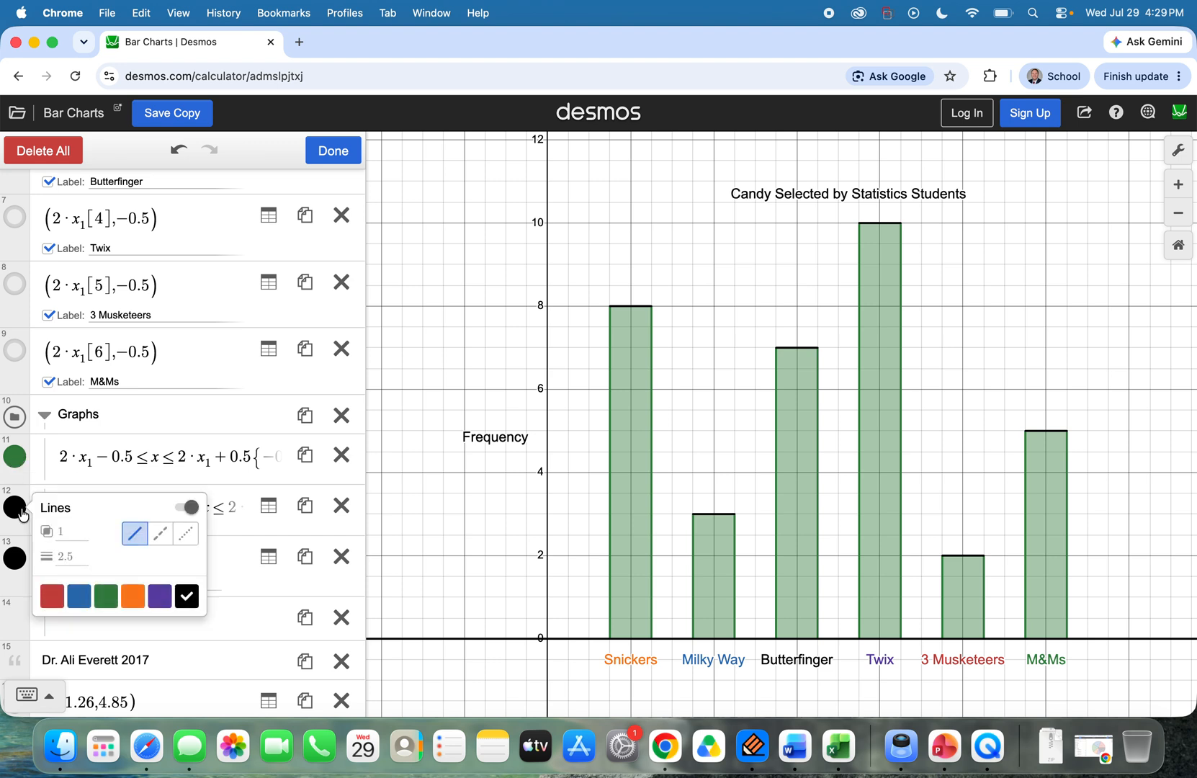
pyautogui.click(108, 601)
pyautogui.click(14, 558)
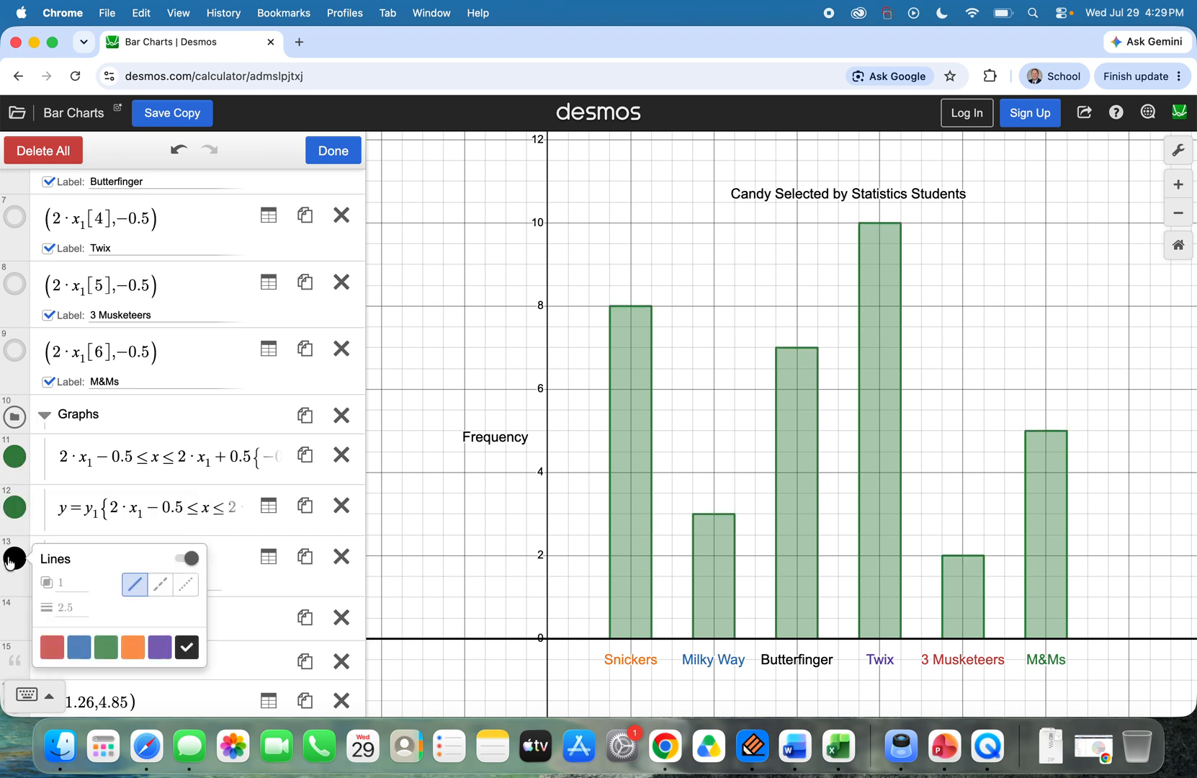
pyautogui.click(160, 648)
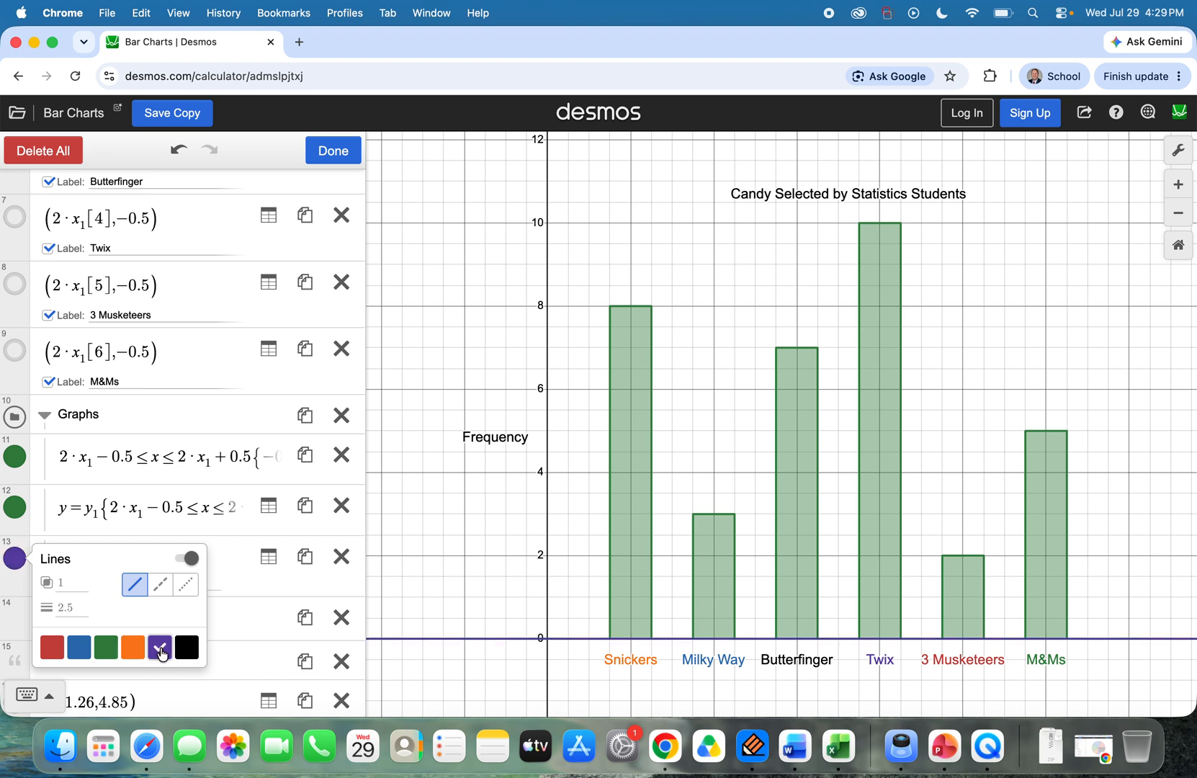
pyautogui.click(186, 647)
# Step: Try black for both the bars' fill and their top lines
pyautogui.click(15, 456)
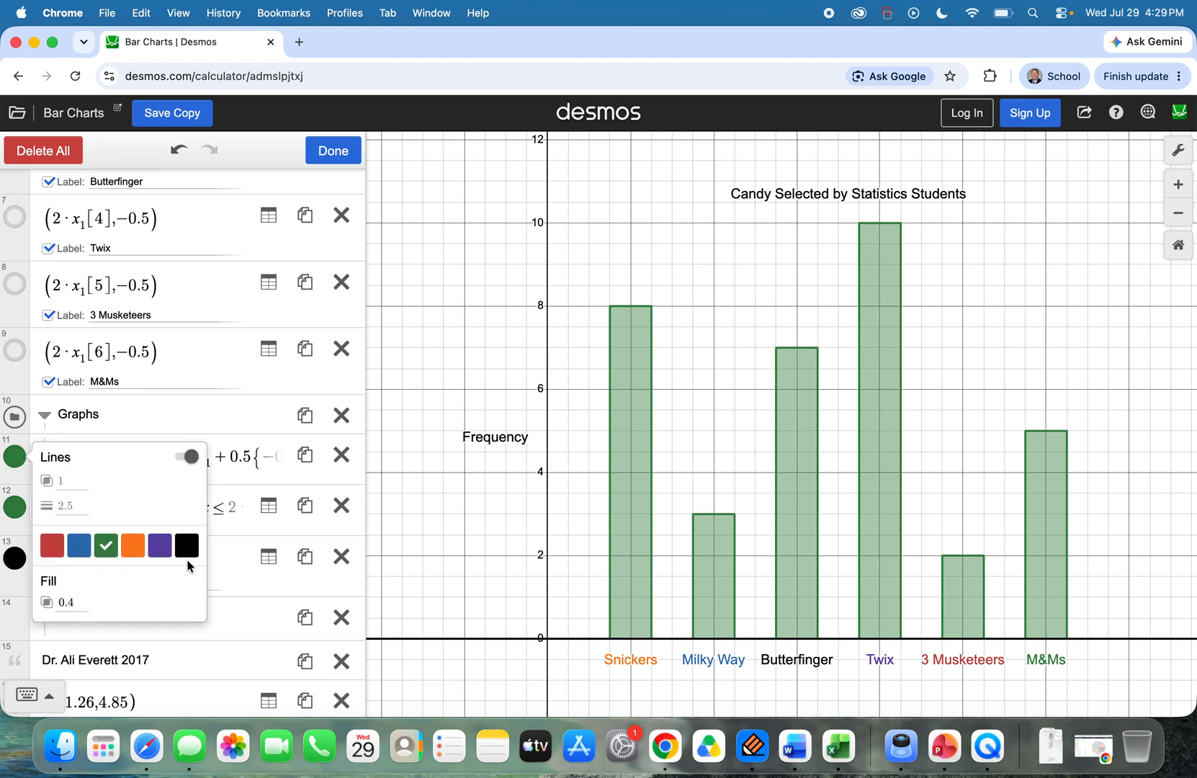
pyautogui.click(186, 545)
pyautogui.click(15, 507)
pyautogui.click(186, 597)
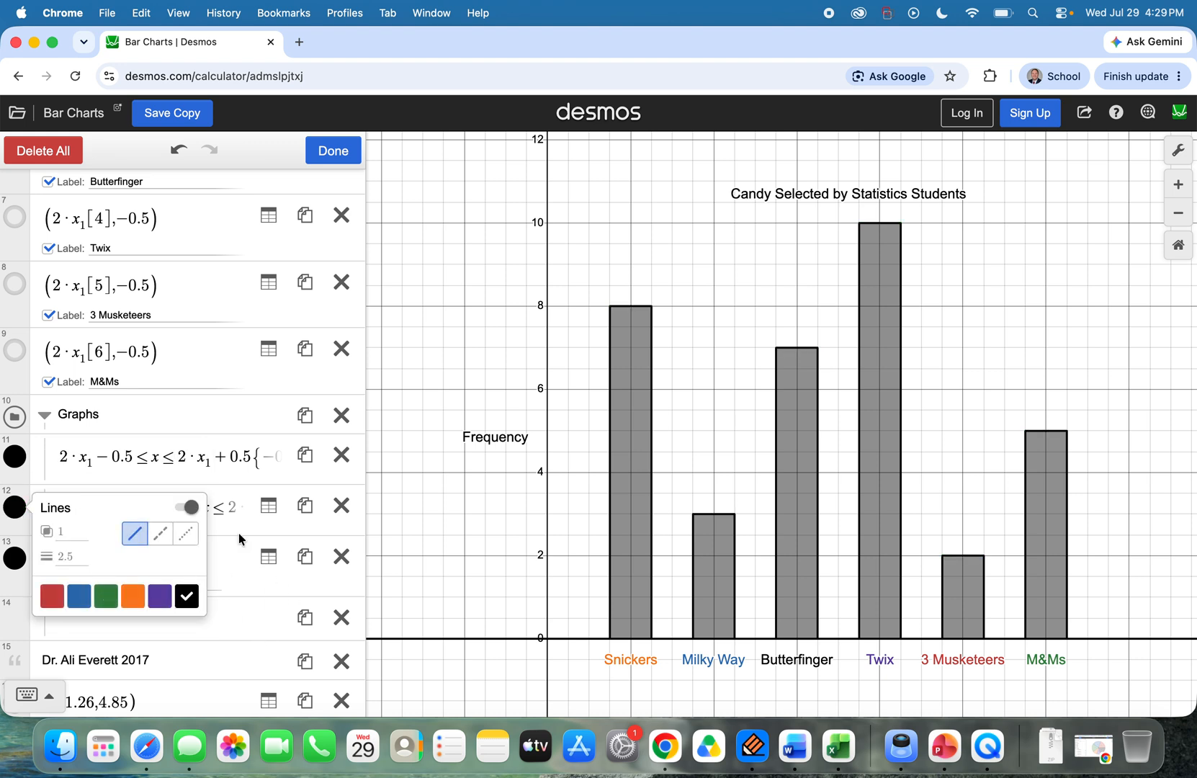
# Step: Change the bars' top lines and fill to orange, then leave edit mode and return to the frequency table
pyautogui.click(132, 596)
pyautogui.click(14, 456)
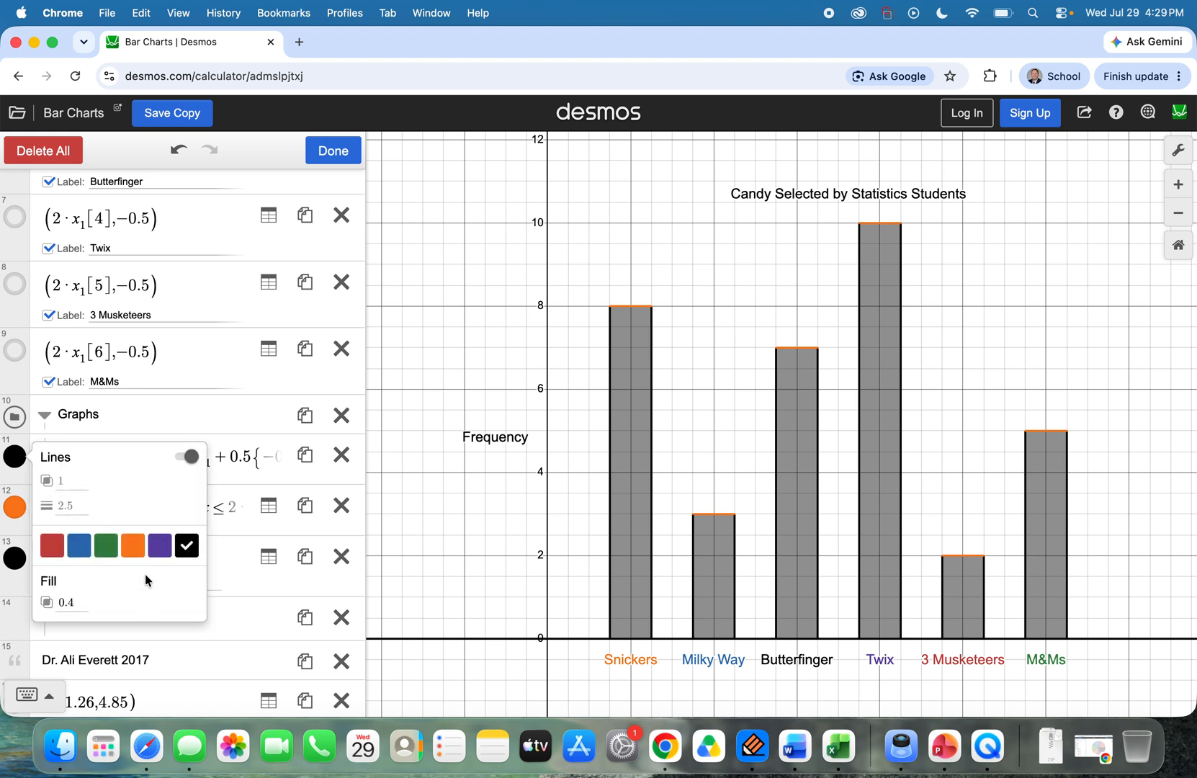
pyautogui.click(133, 545)
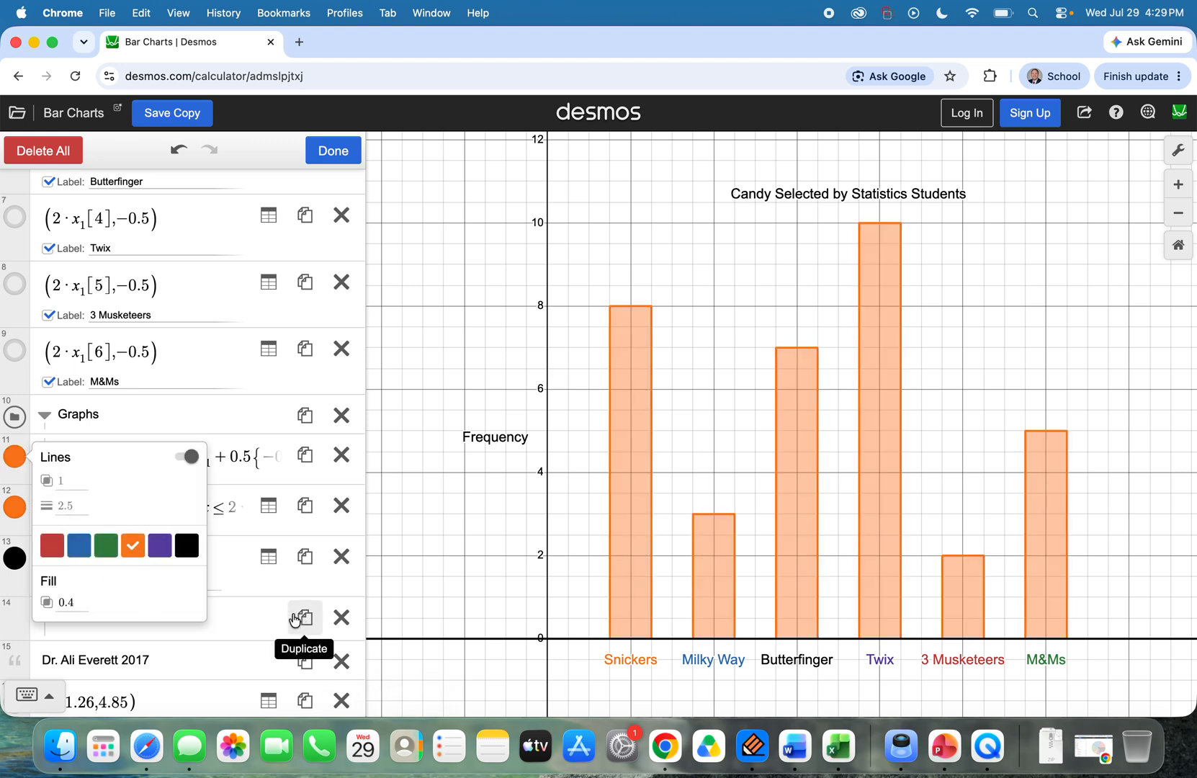
pyautogui.click(940, 361)
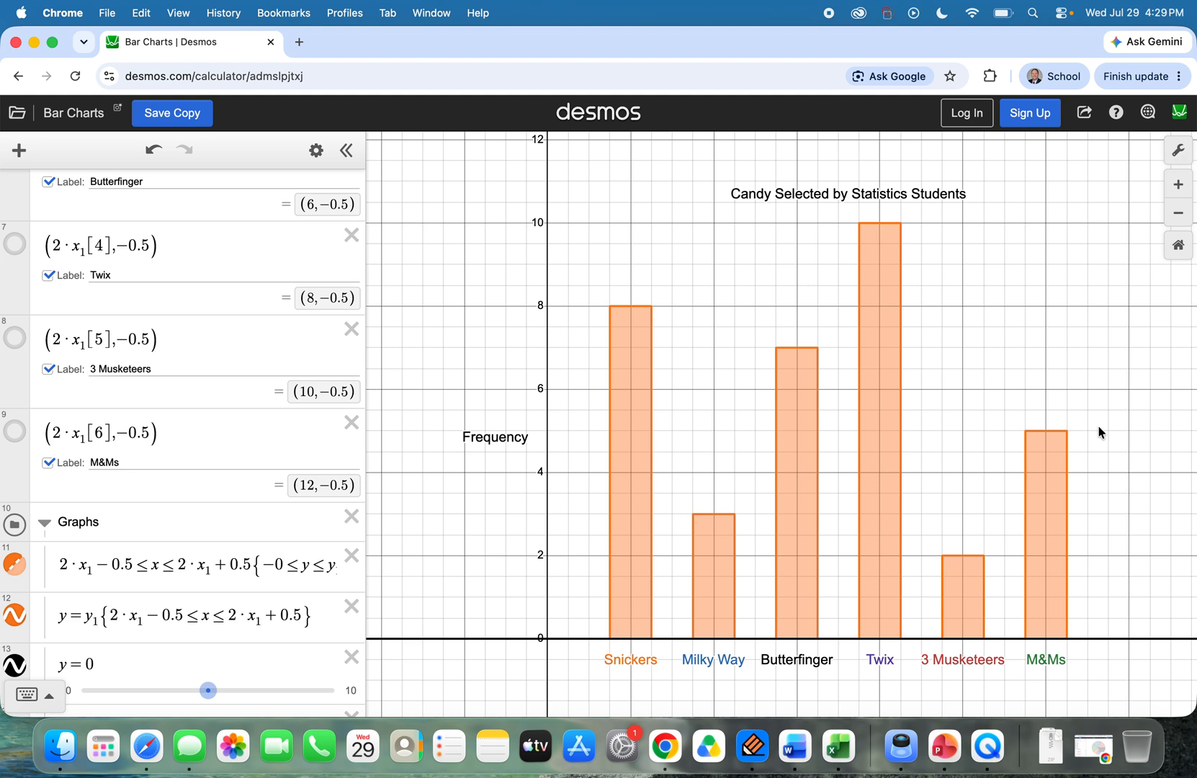
pyautogui.scroll(-5, 268, 509)
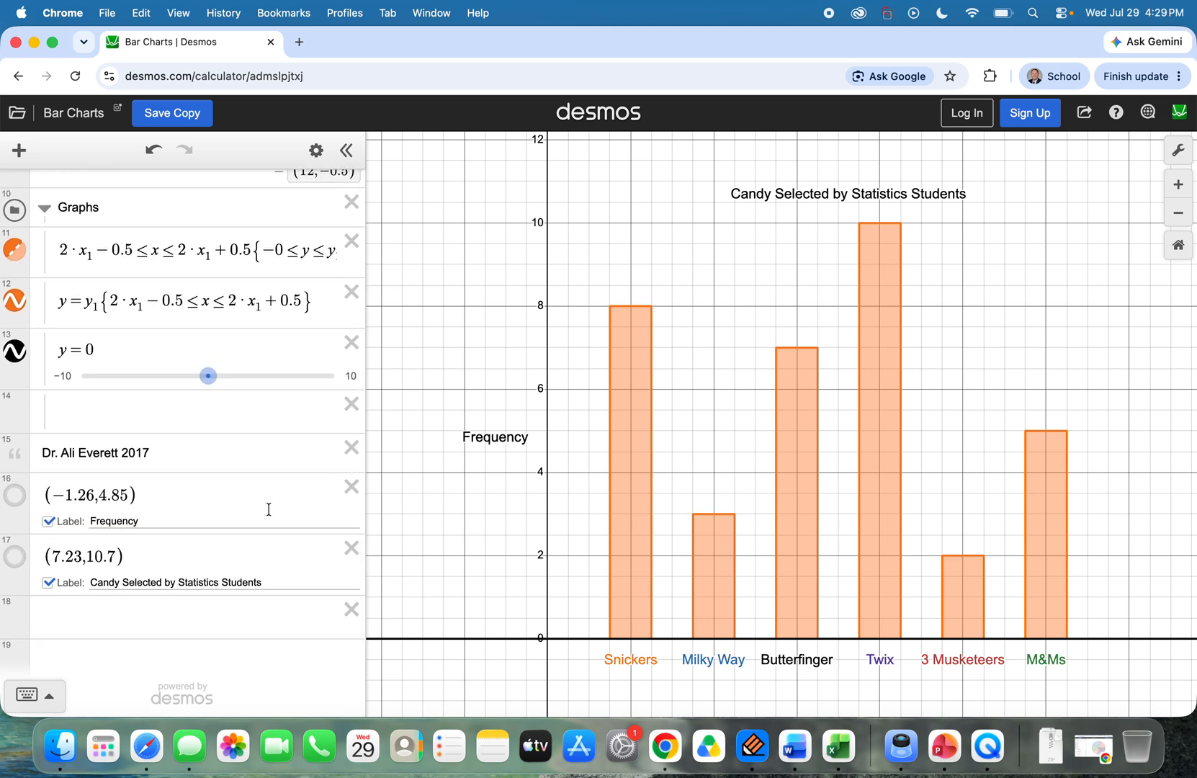
pyautogui.scroll(10, 268, 509)
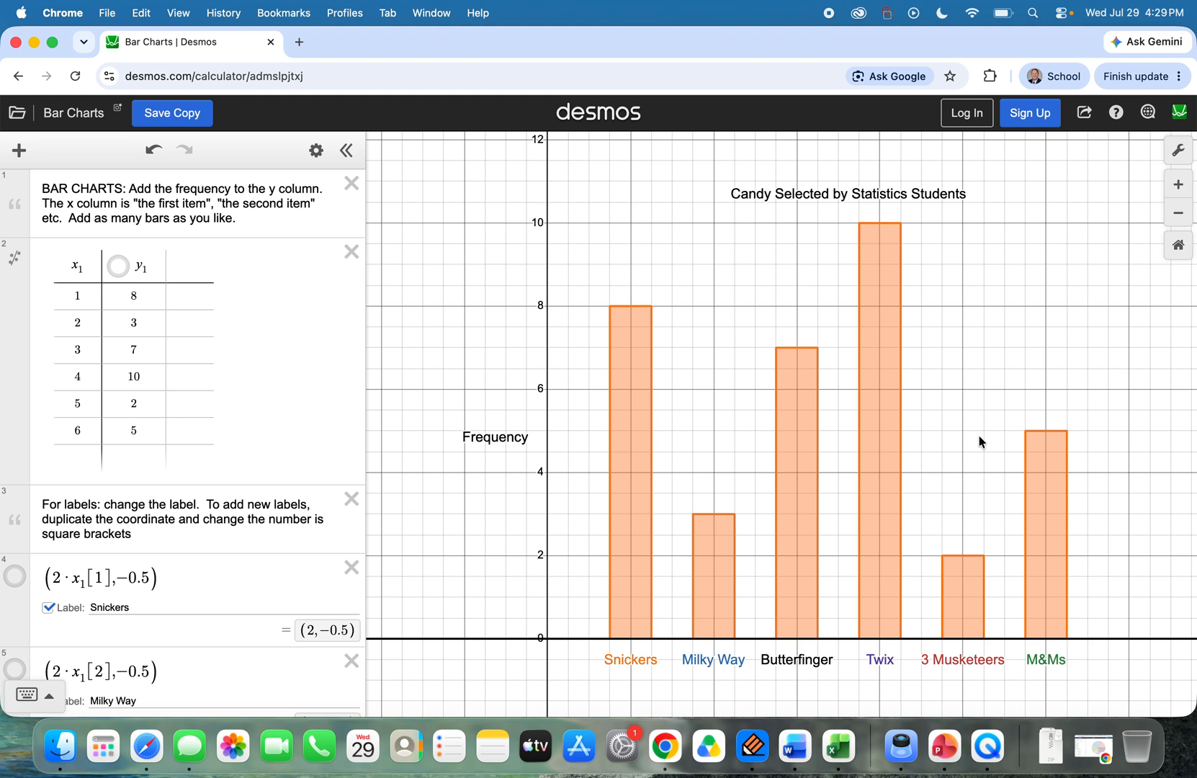